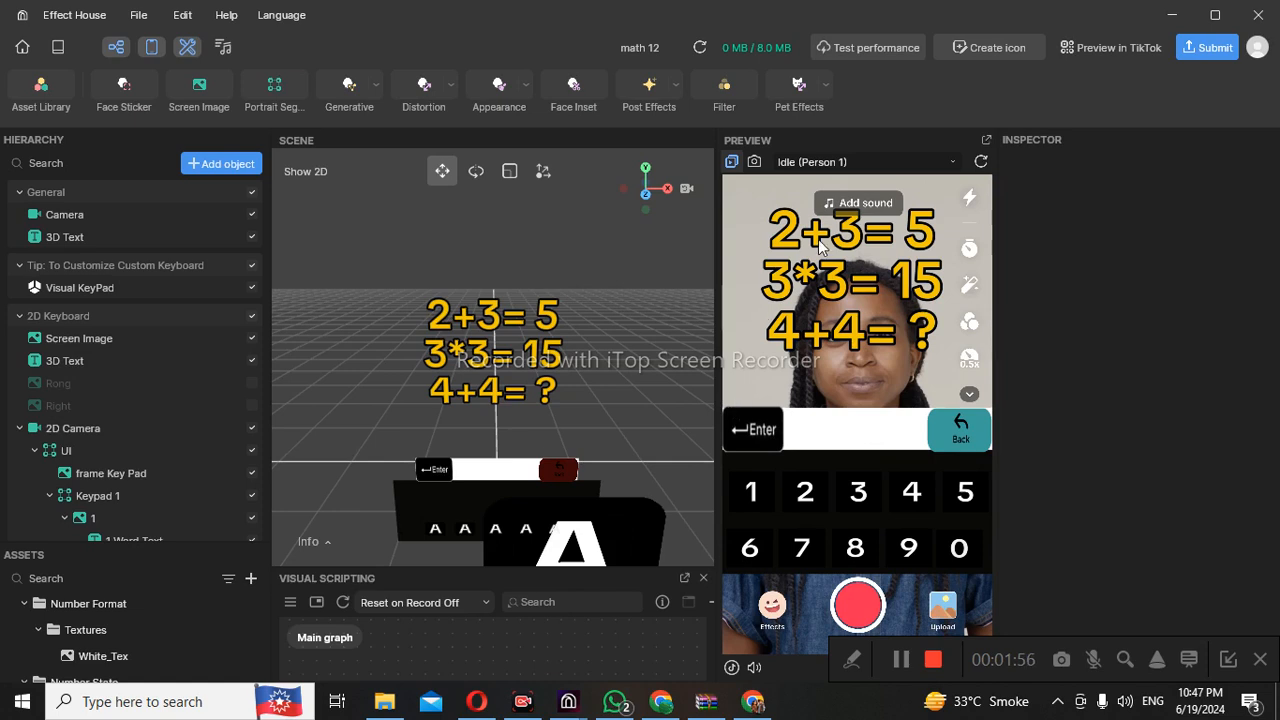
# Move the equations' 3D Text slightly higher in the scene, to a Y position of about 15, and deselect it
pyautogui.click(97, 236)
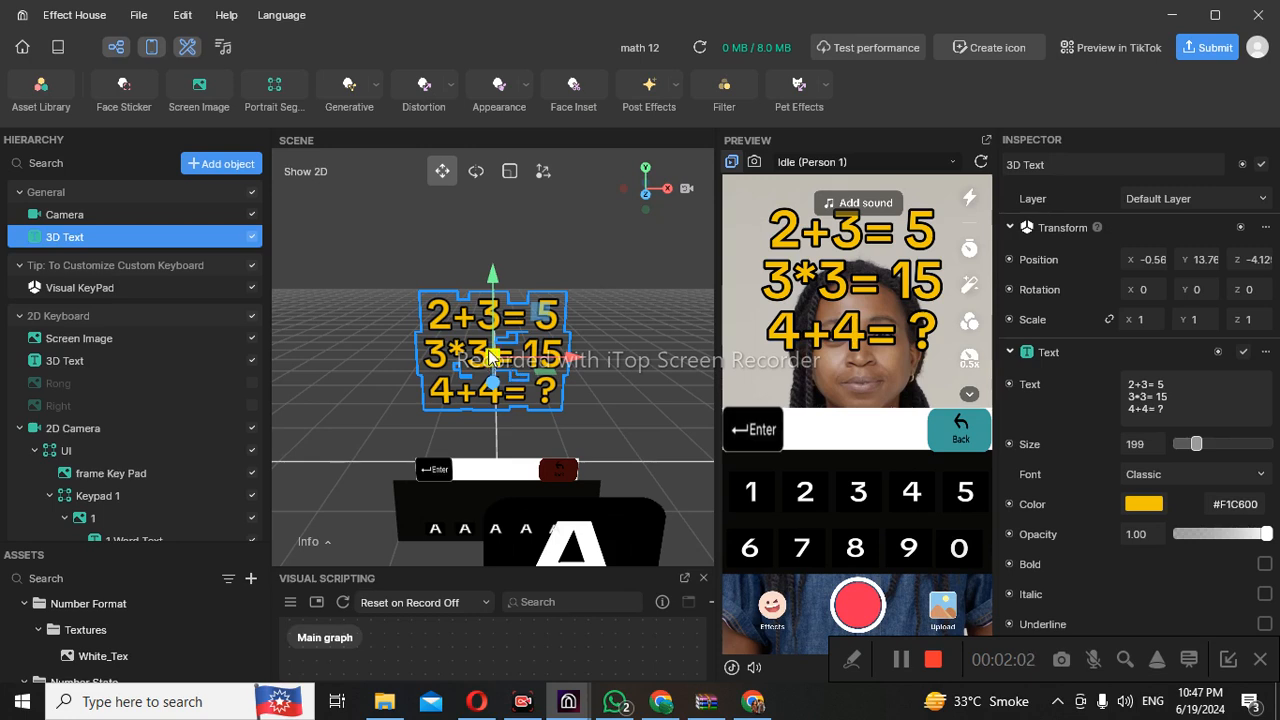
pyautogui.moveTo(490, 365); pyautogui.dragTo(490, 352)
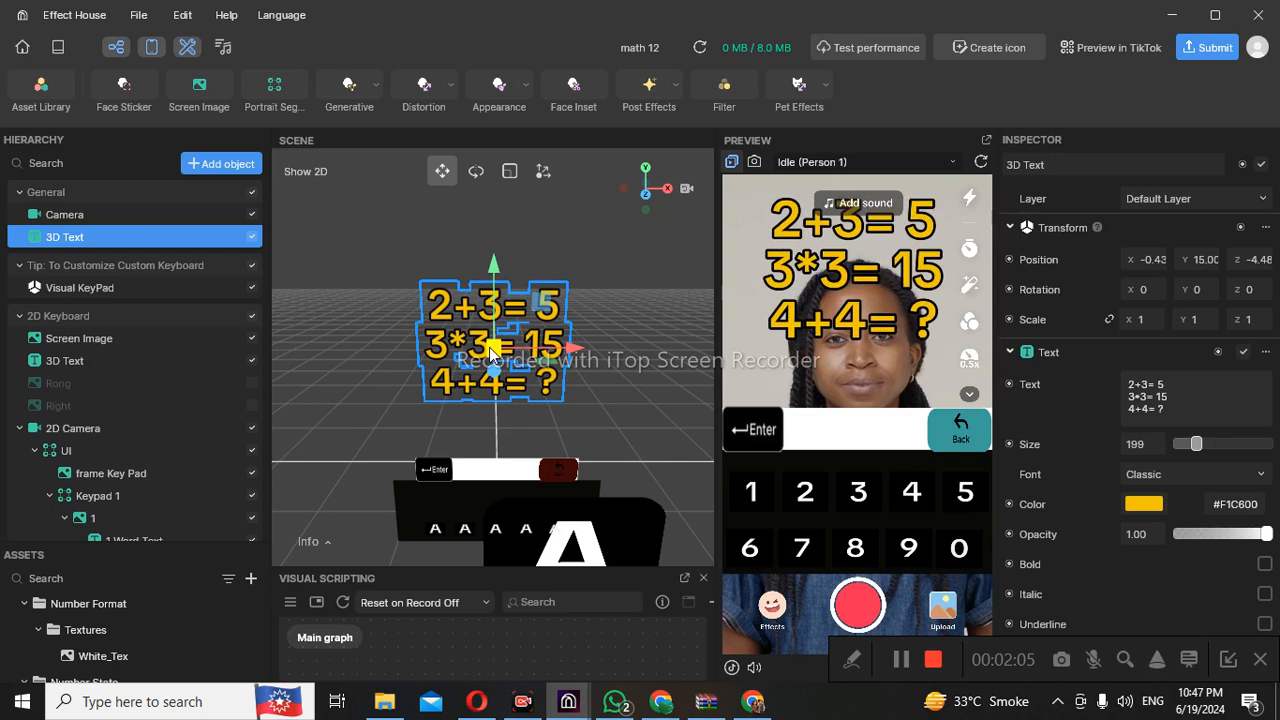
pyautogui.click(614, 397)
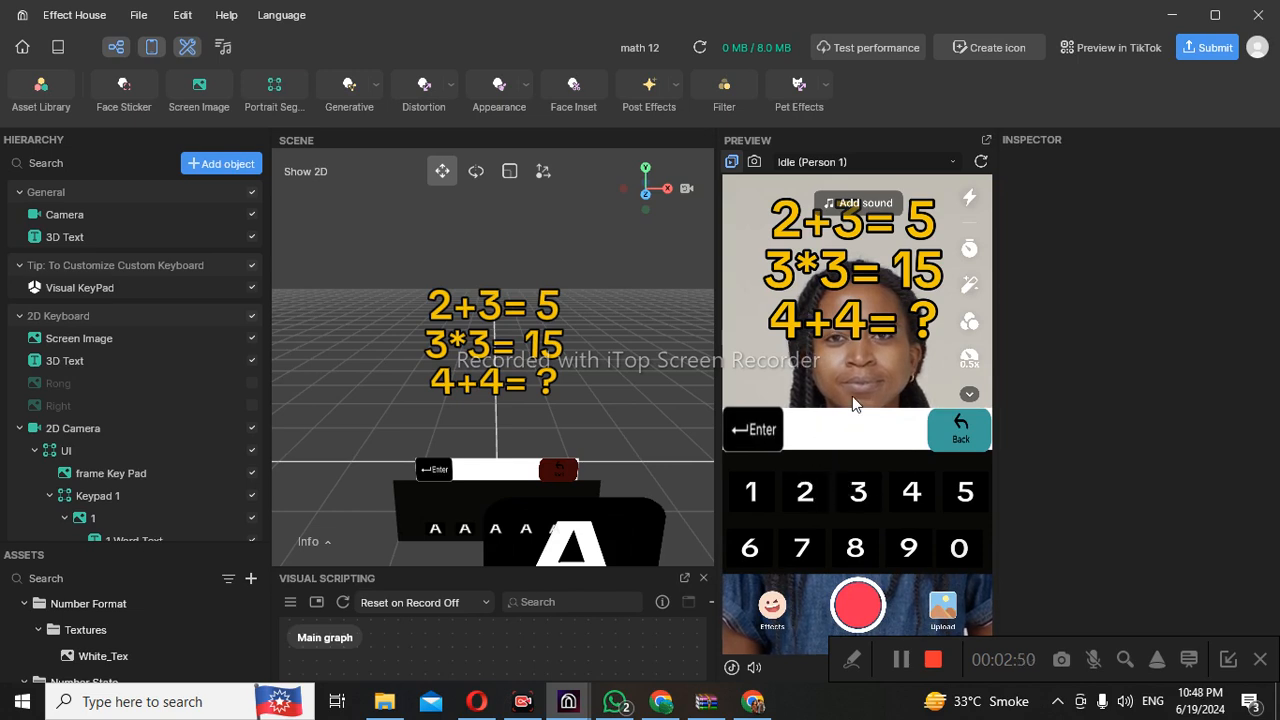
# Test the keypad in the preview by entering 345 and erasing it digit by digit with Back
pyautogui.click(862, 496)
pyautogui.click(911, 493)
pyautogui.click(960, 500)
pyautogui.click(960, 432)
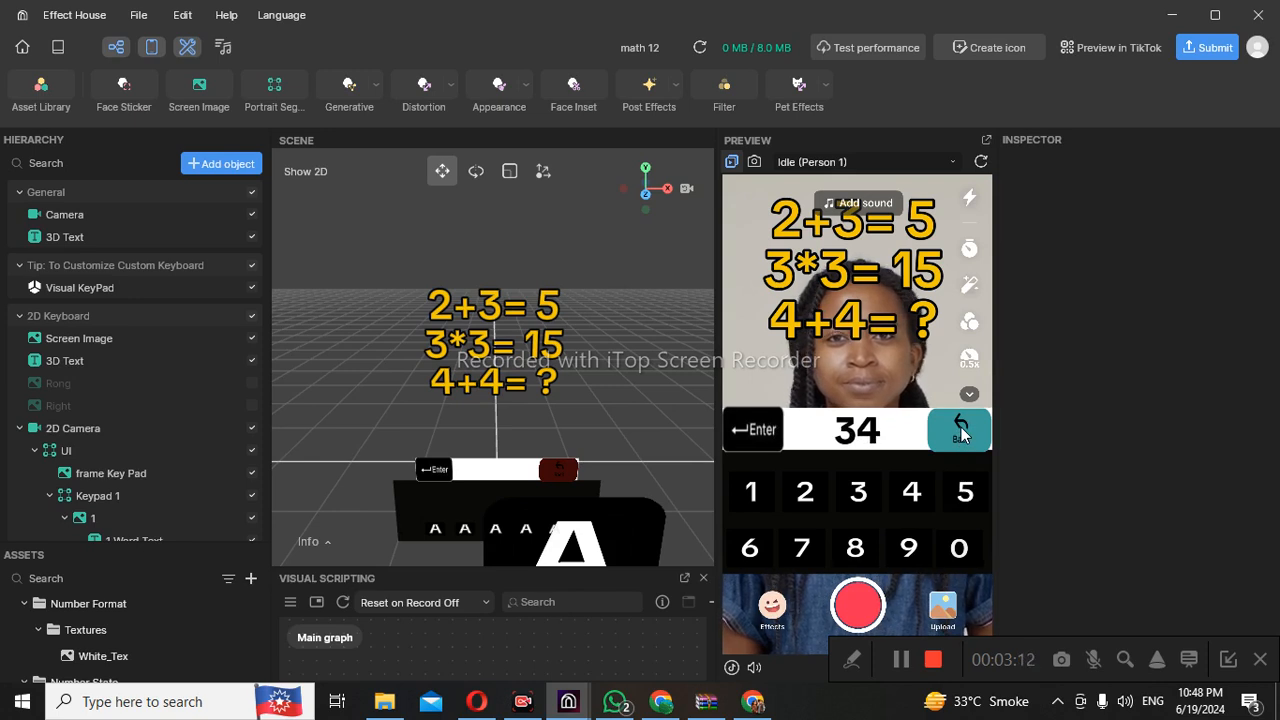
pyautogui.click(960, 432)
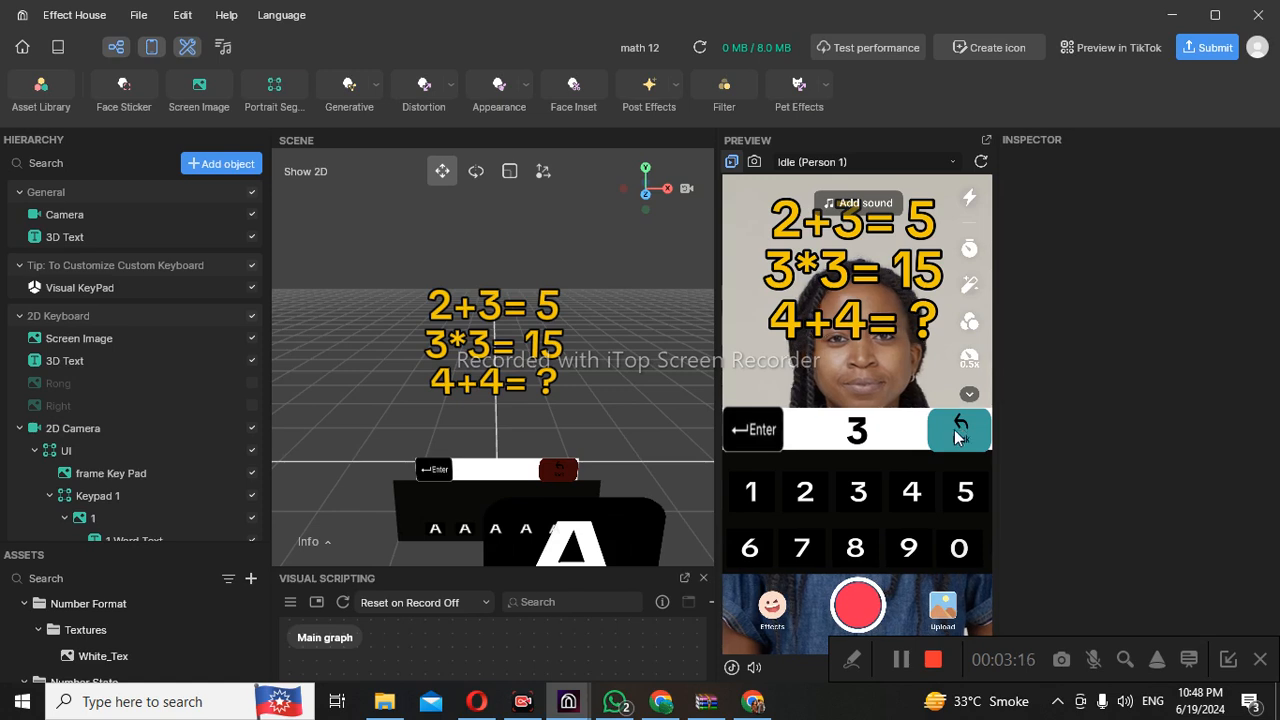
pyautogui.click(958, 434)
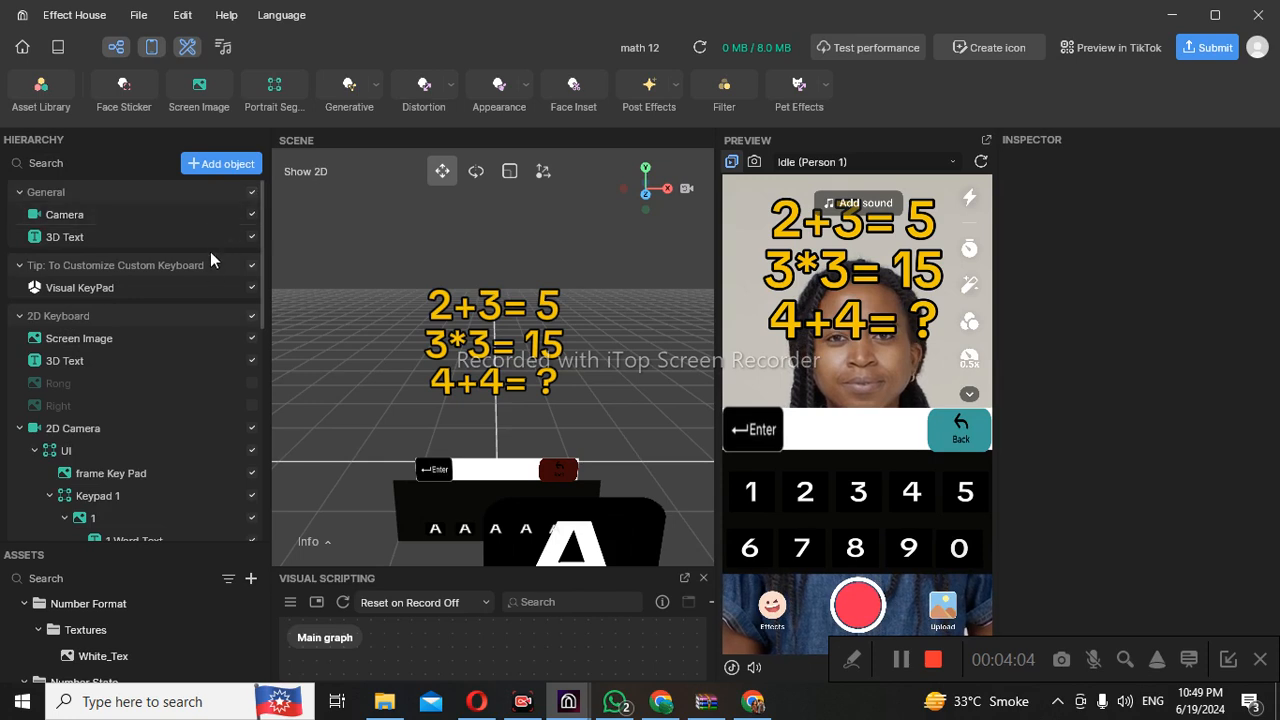
# Look through the keypad objects in the hierarchy and inspect the equations' 3D Text and the answer field's Screen Image
pyautogui.scroll(-3, 160, 380)
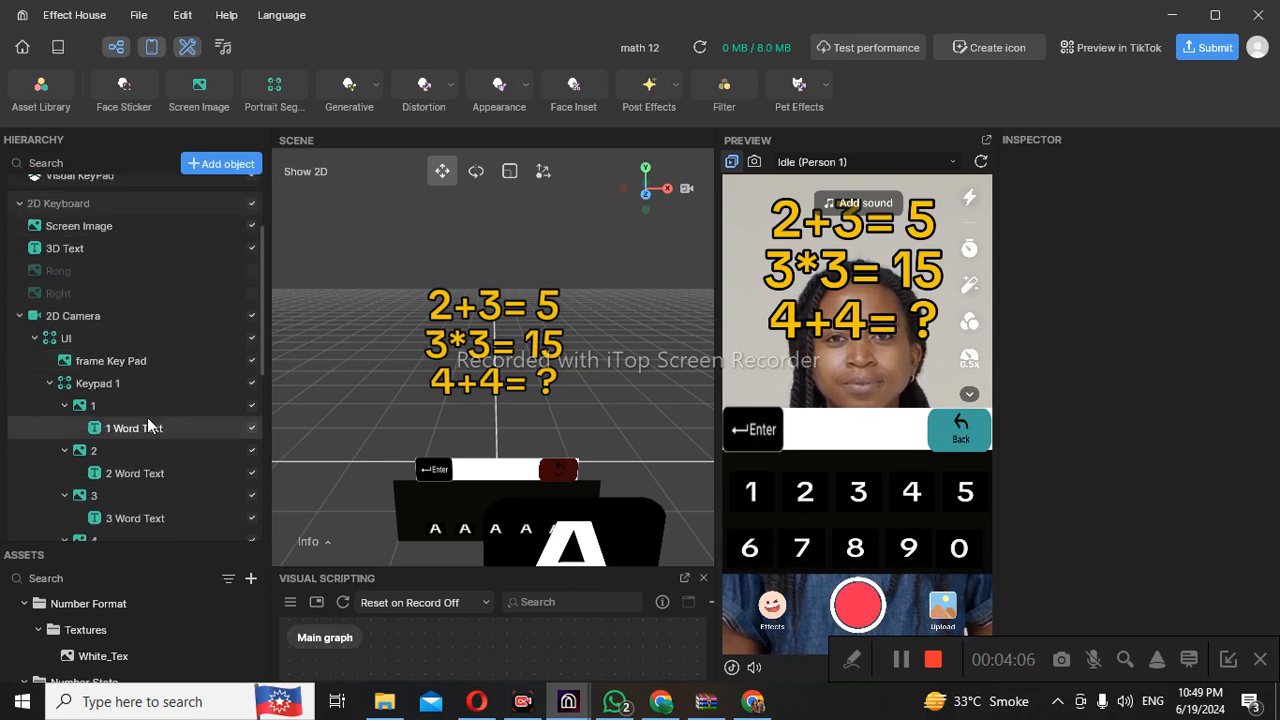
pyautogui.scroll(-10, 143, 385)
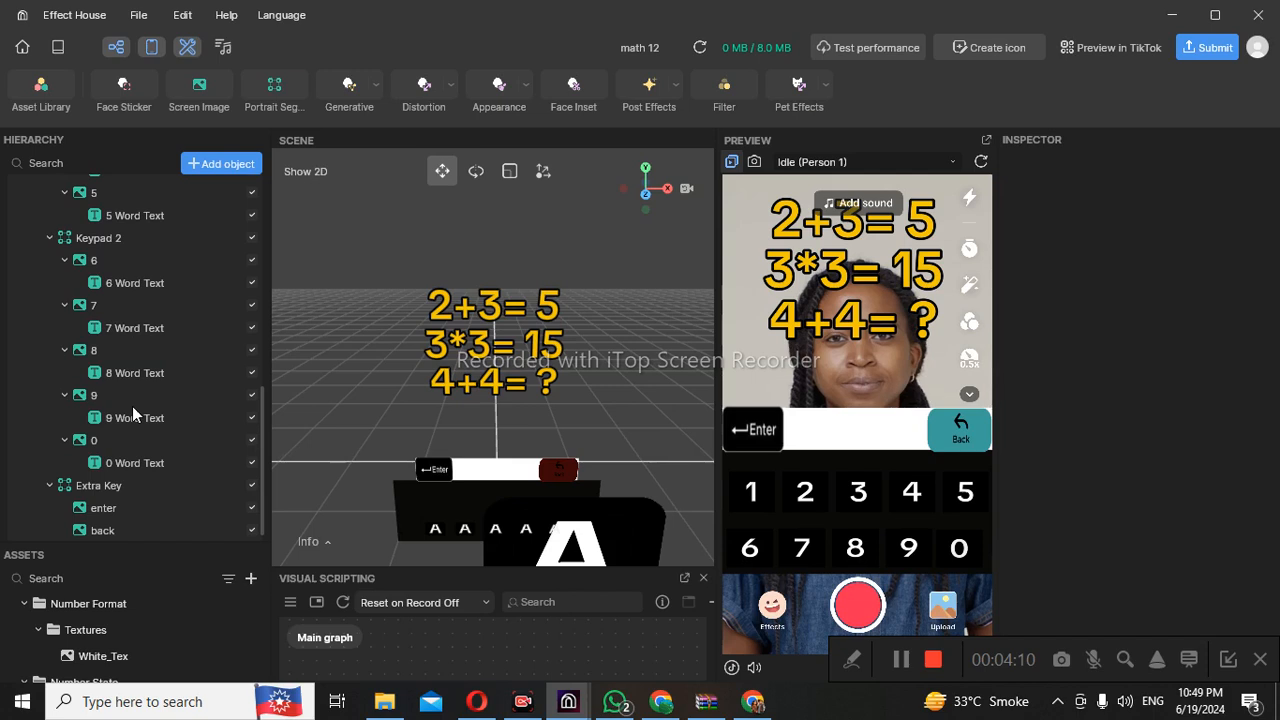
pyautogui.scroll(8, 132, 406)
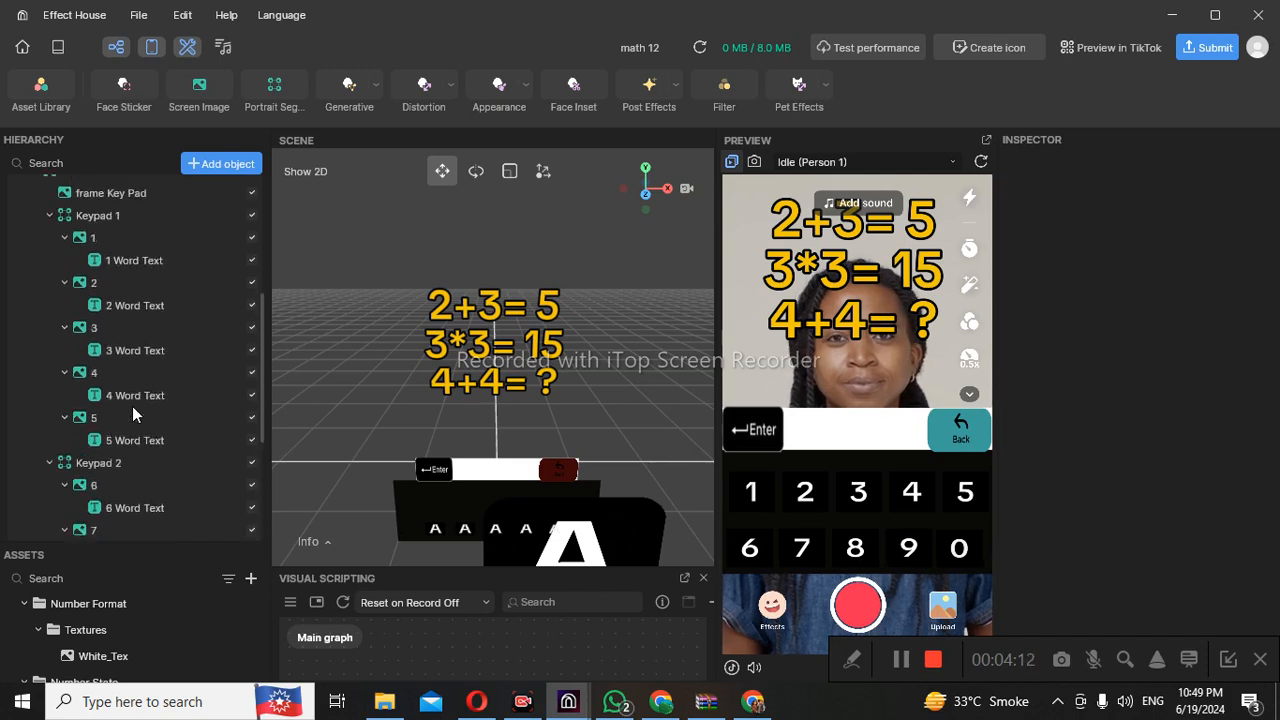
pyautogui.scroll(3, 132, 406)
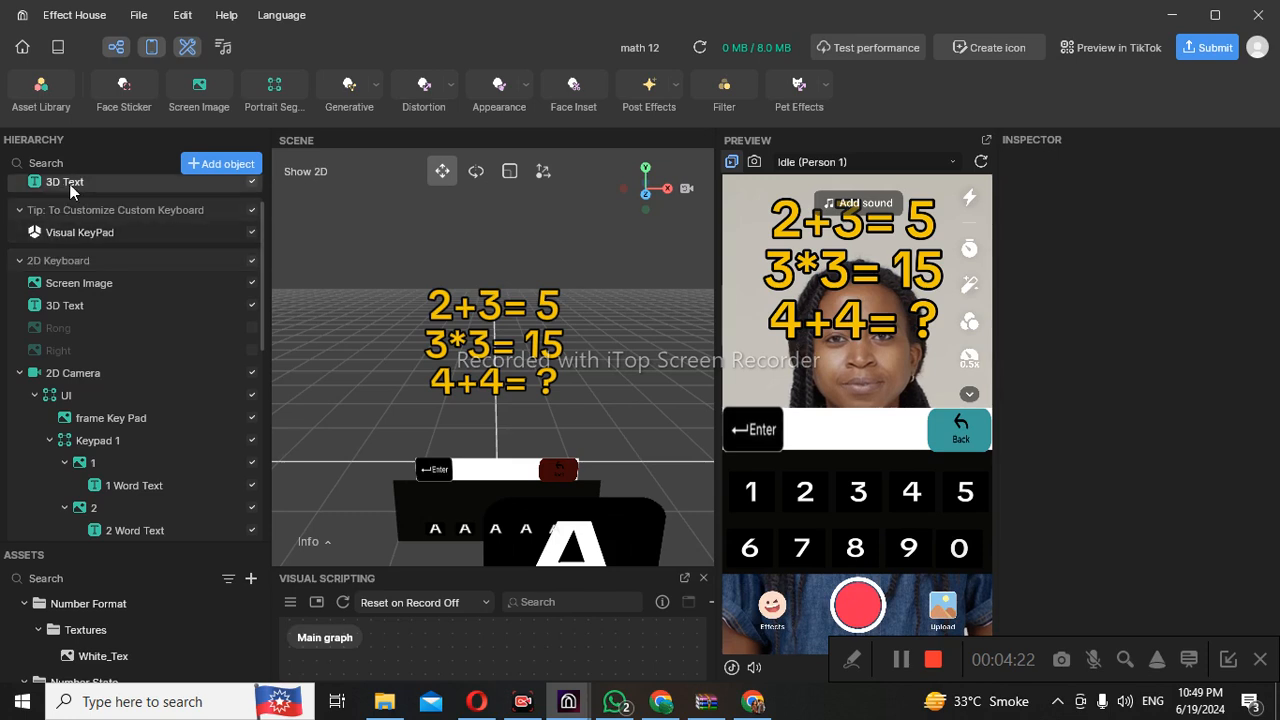
pyautogui.click(101, 181)
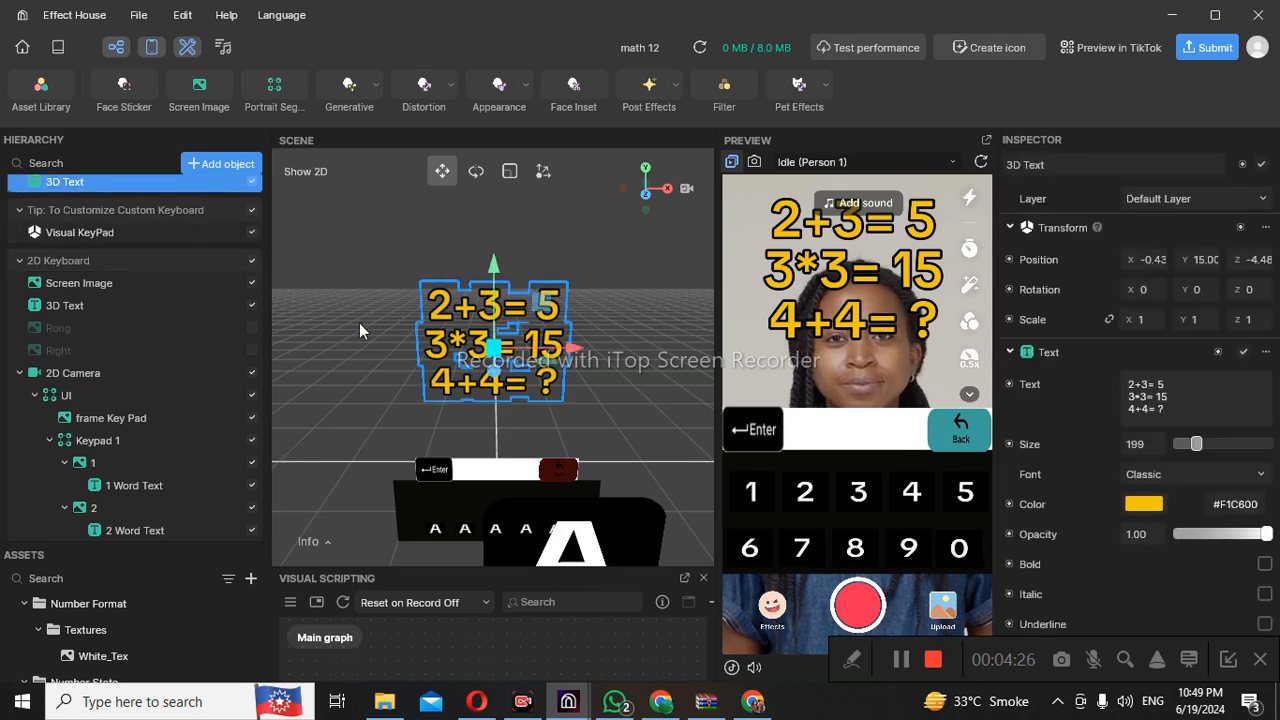
pyautogui.click(130, 282)
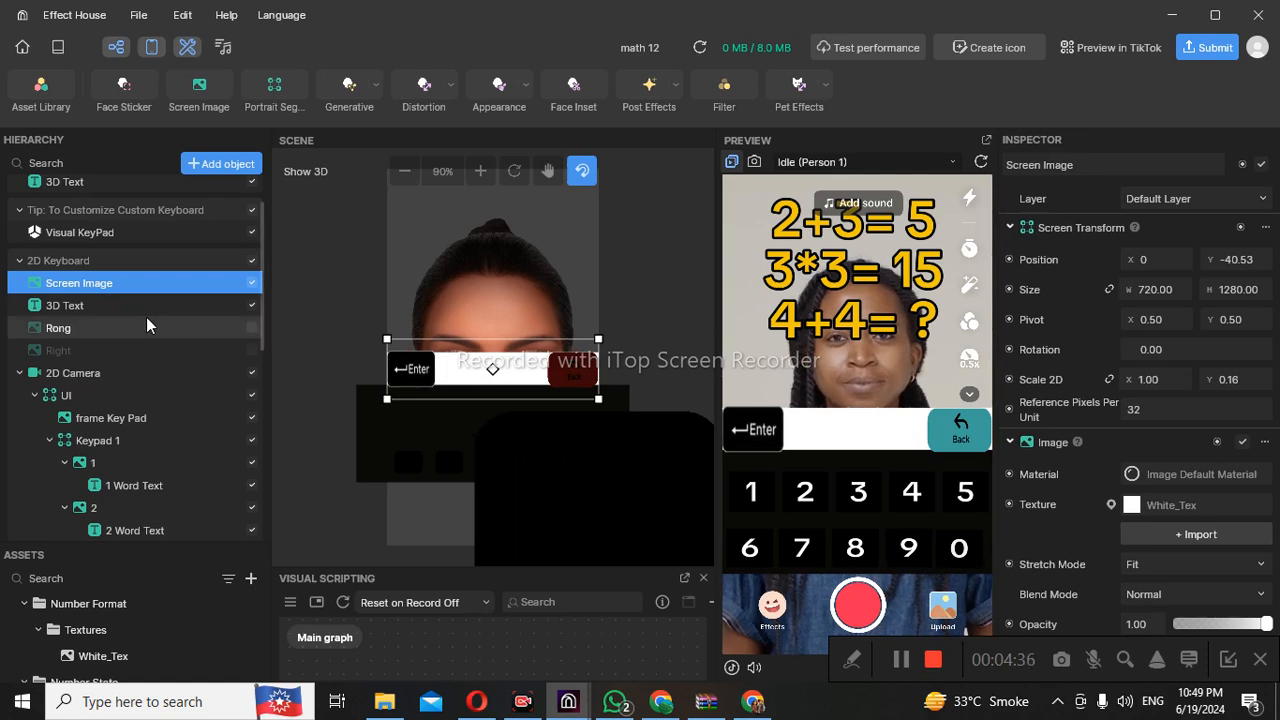
# Inspect the 2D Keyboard's 3D Text and enter 34 on the preview keypad to test the answer display
pyautogui.click(119, 307)
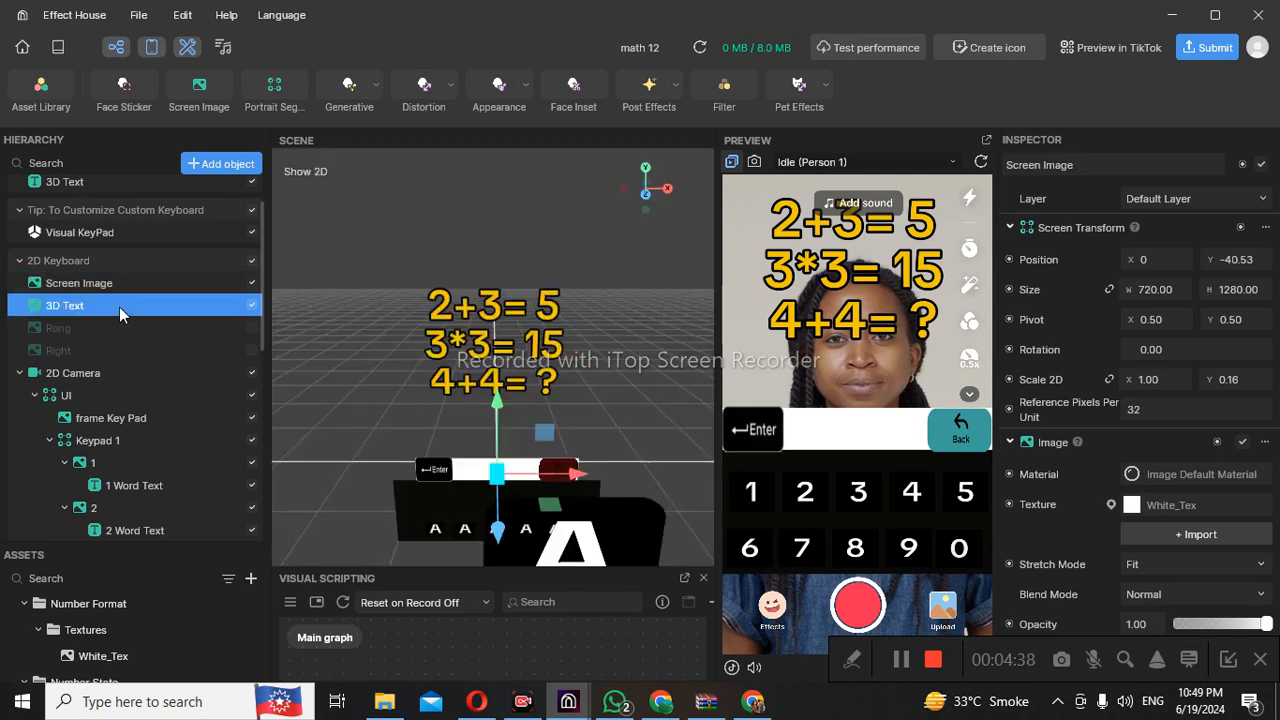
pyautogui.click(866, 501)
pyautogui.click(912, 500)
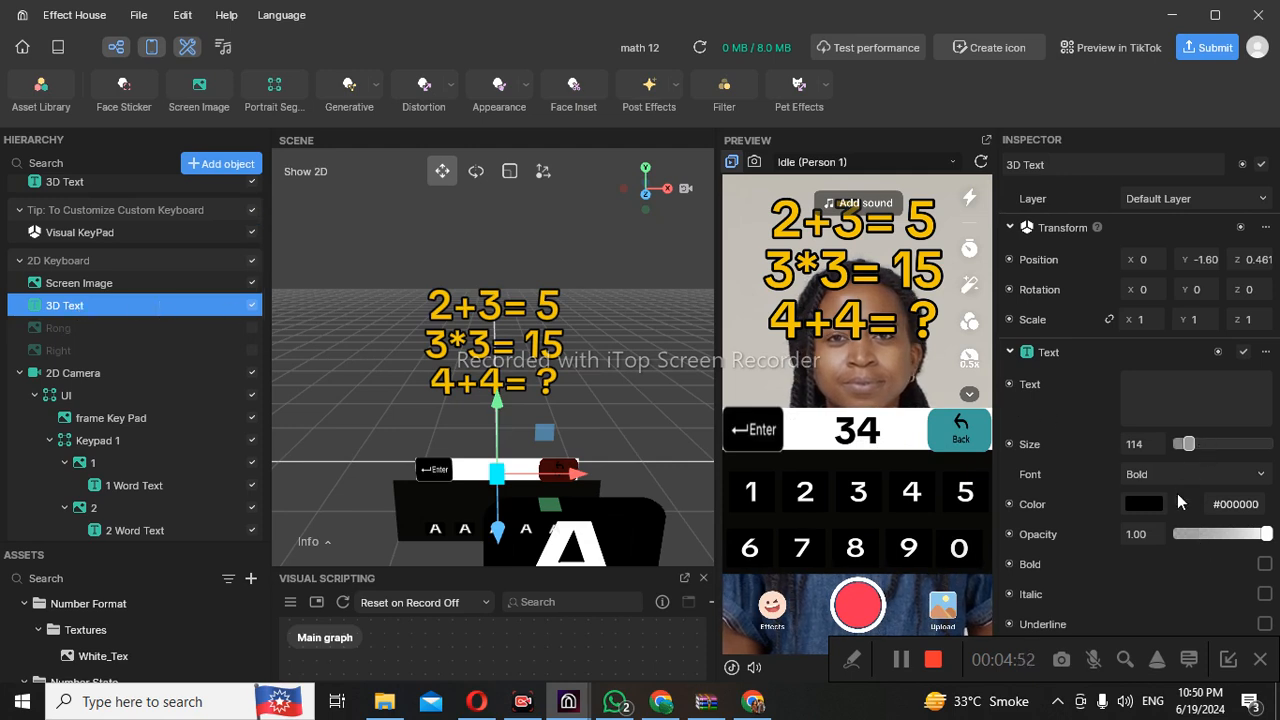
# Show the Rong and Right images briefly to check them in the preview, and hide both again
pyautogui.click(77, 345)
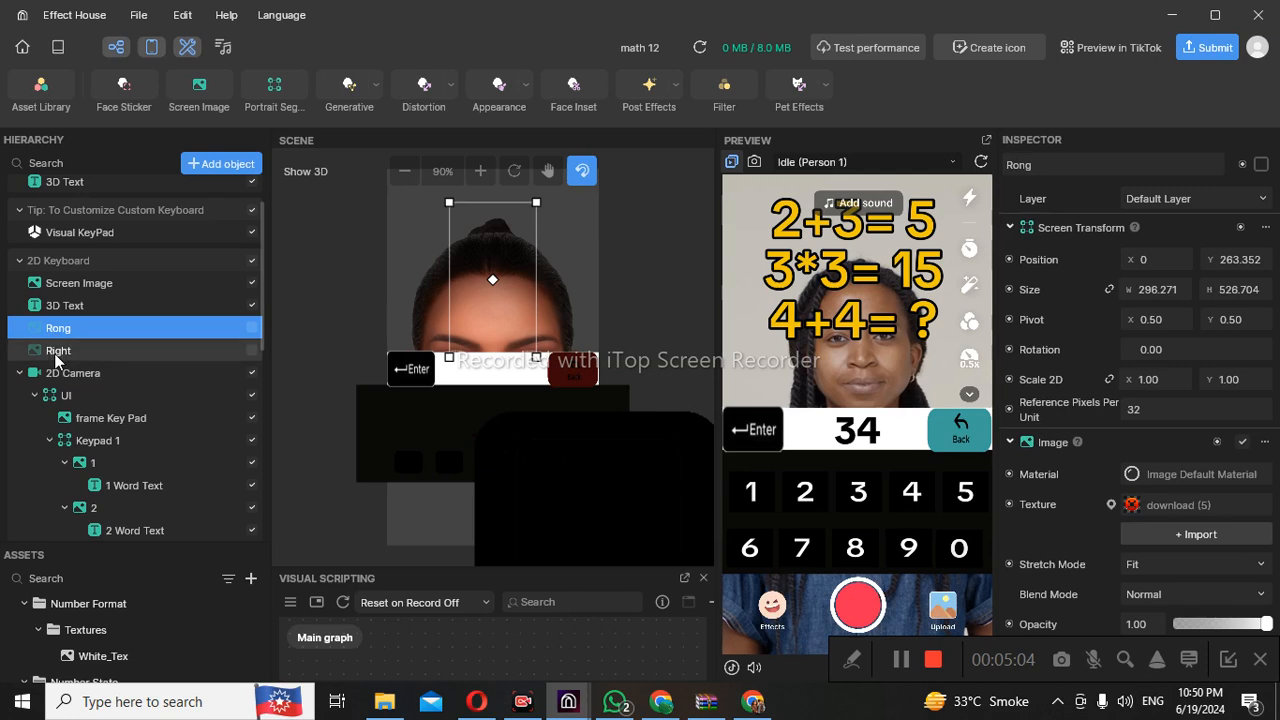
pyautogui.click(253, 329)
pyautogui.click(254, 351)
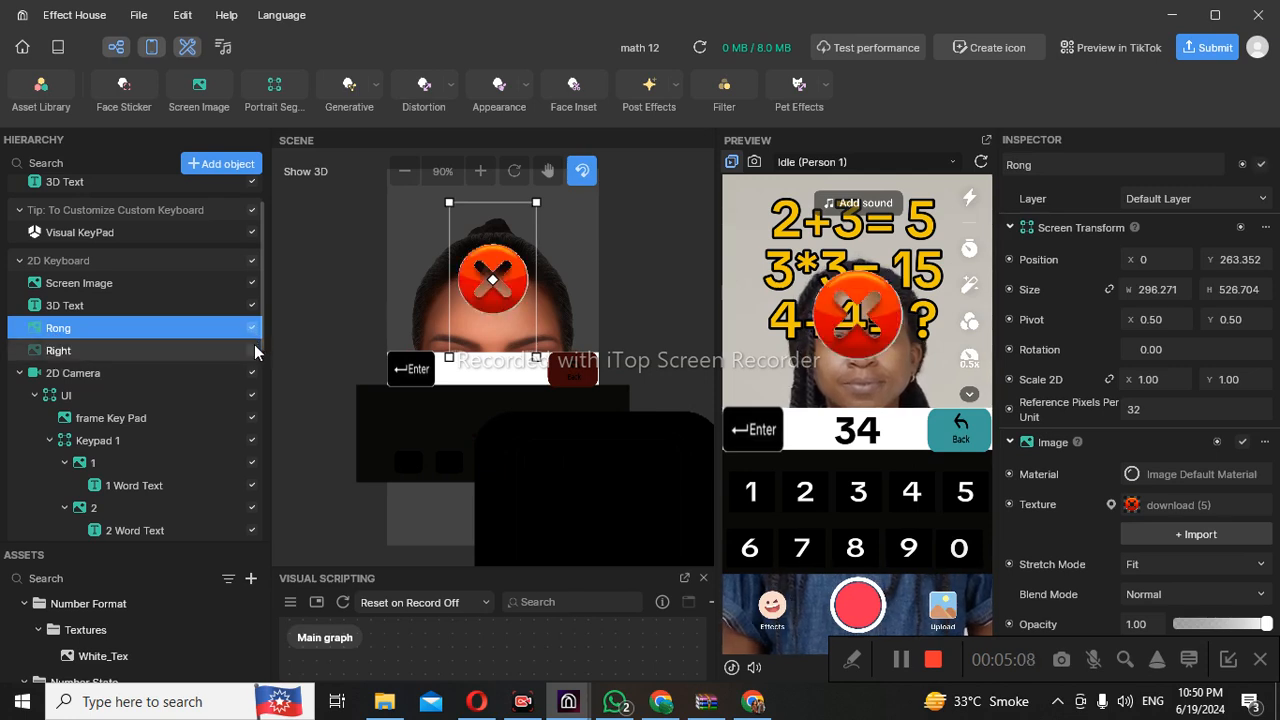
pyautogui.click(252, 351)
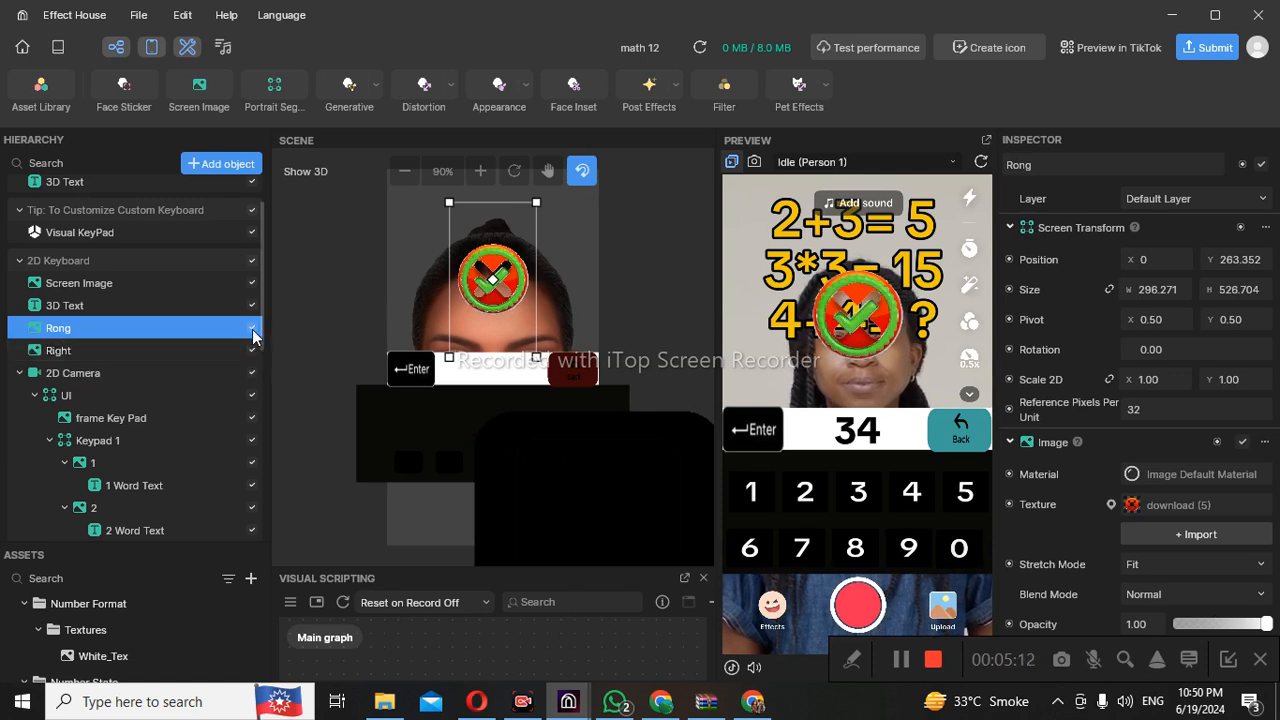
pyautogui.click(253, 335)
pyautogui.click(252, 350)
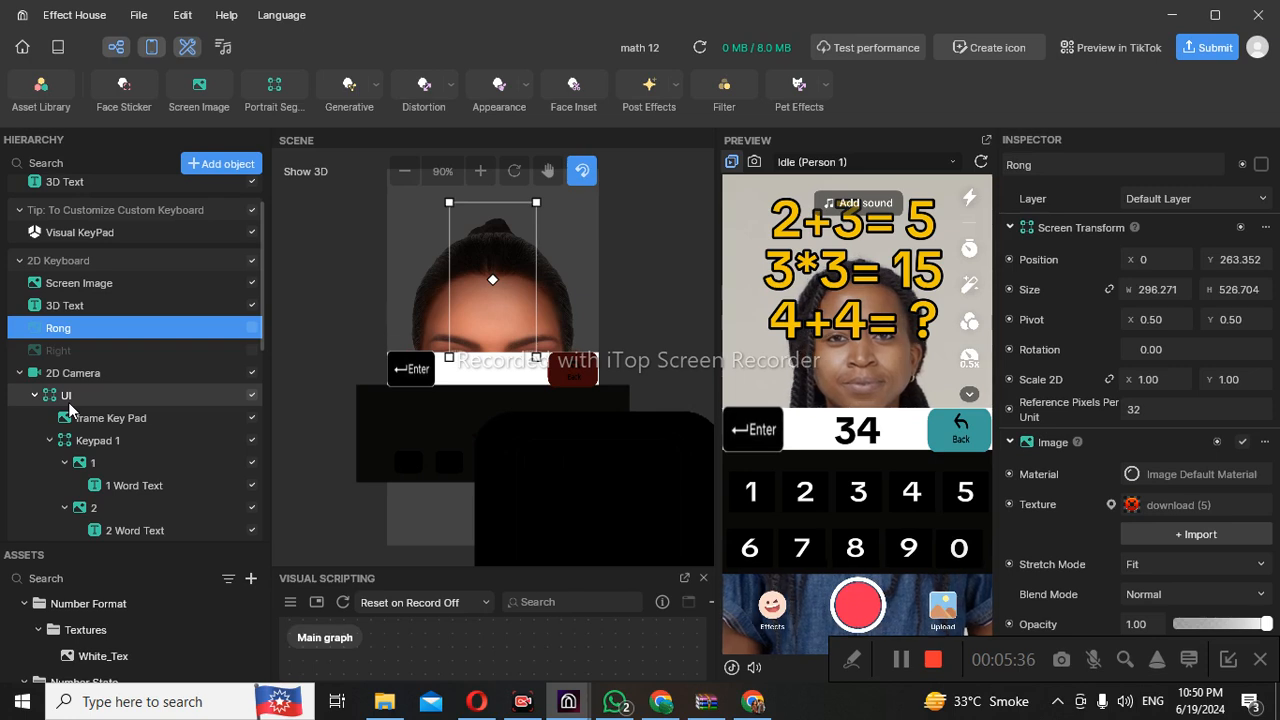
# Change the frame Key Pad image's color to the bright orange-yellow #FFBB06
pyautogui.scroll(-1, 70, 410)
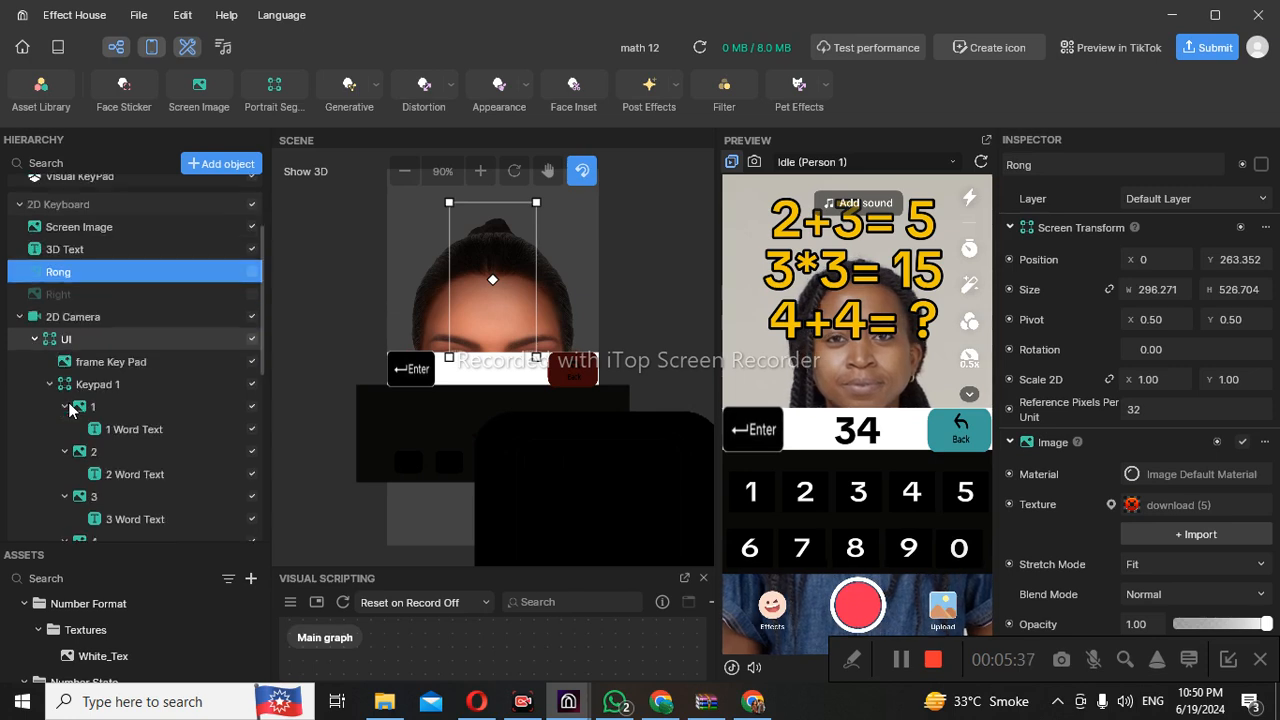
pyautogui.click(97, 362)
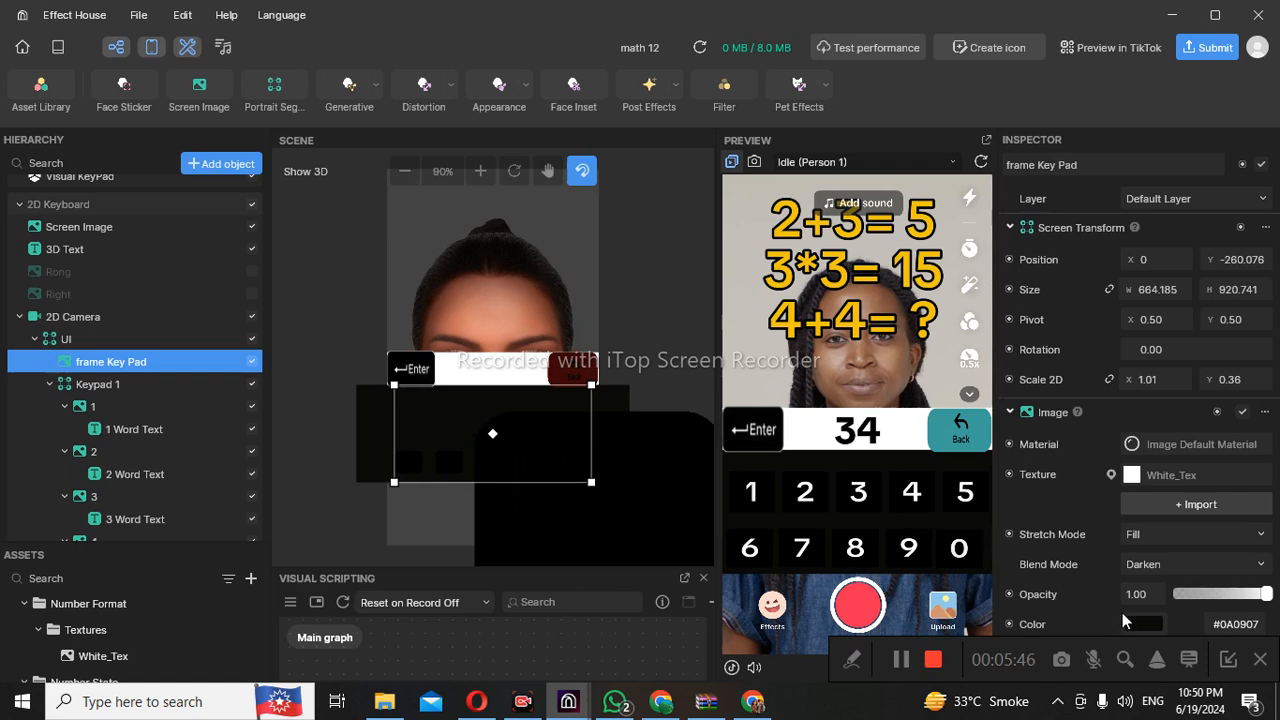
pyautogui.click(1146, 628)
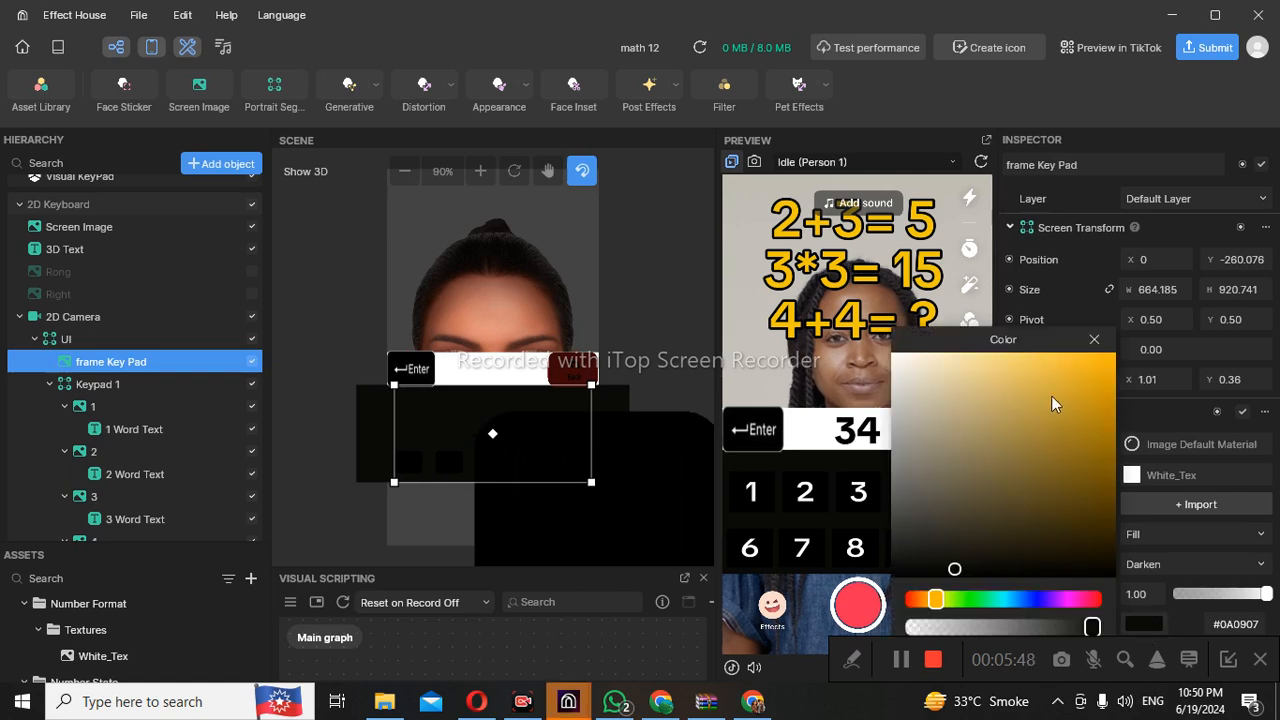
pyautogui.moveTo(1054, 400); pyautogui.dragTo(1114, 353)
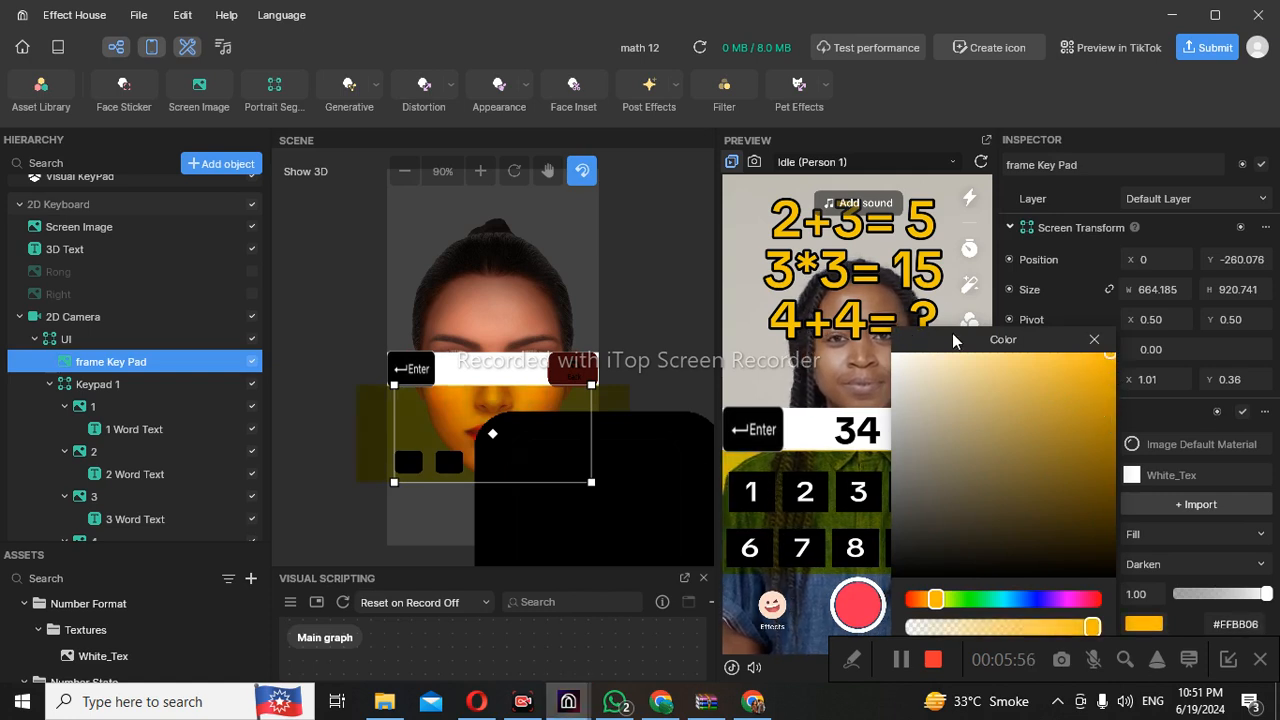
pyautogui.click(1095, 342)
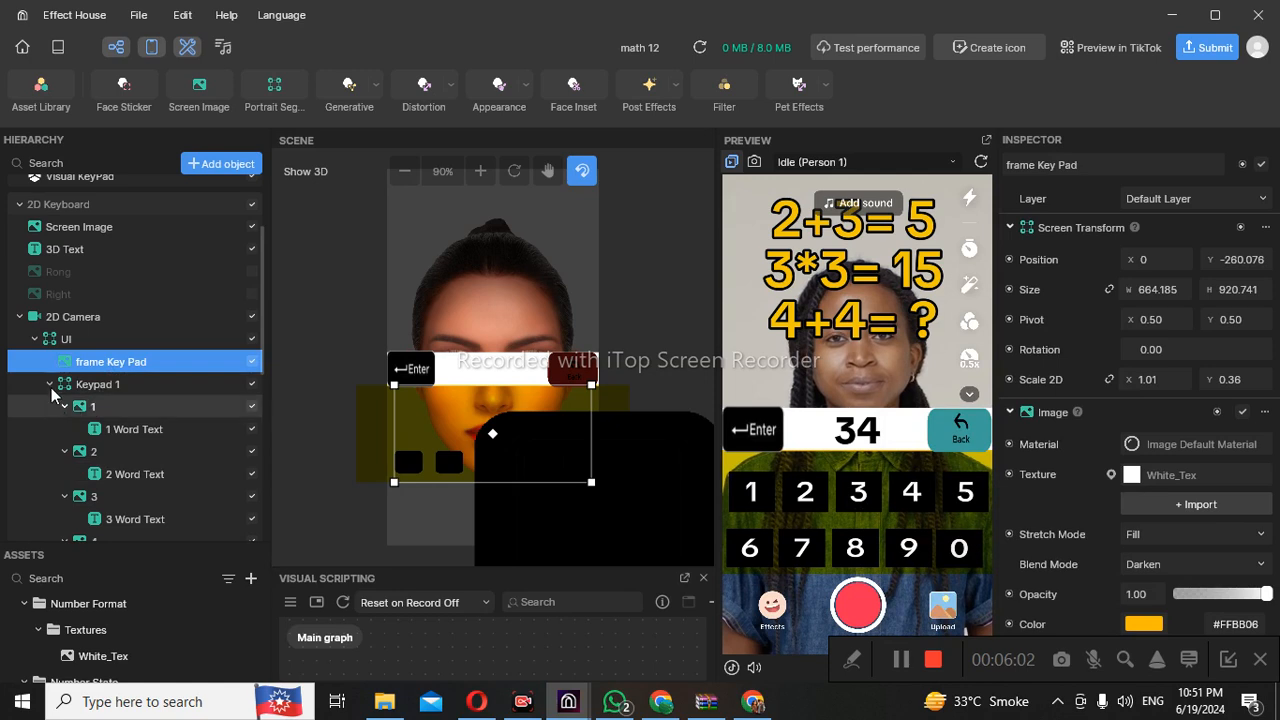
# Inspect the Keypad 1 and Keypad 2 groups with their number keys, and collapse both groups in the hierarchy
pyautogui.click(120, 386)
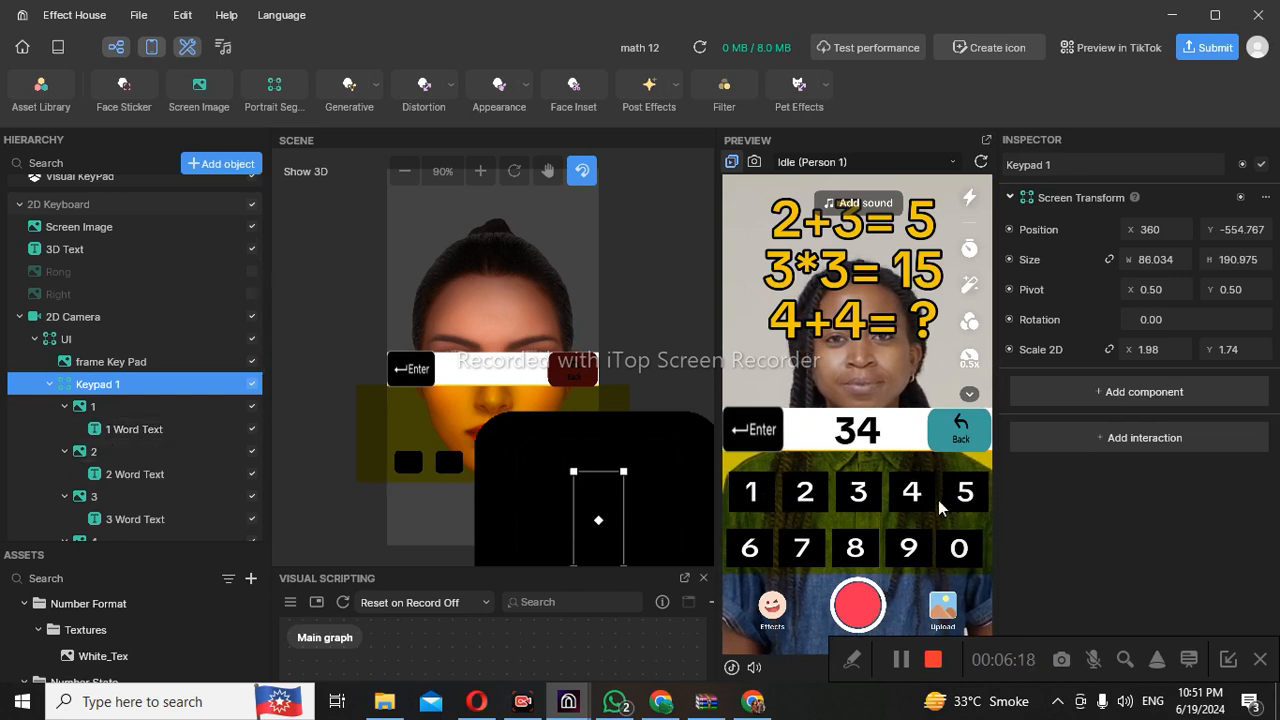
pyautogui.scroll(-1, 110, 462)
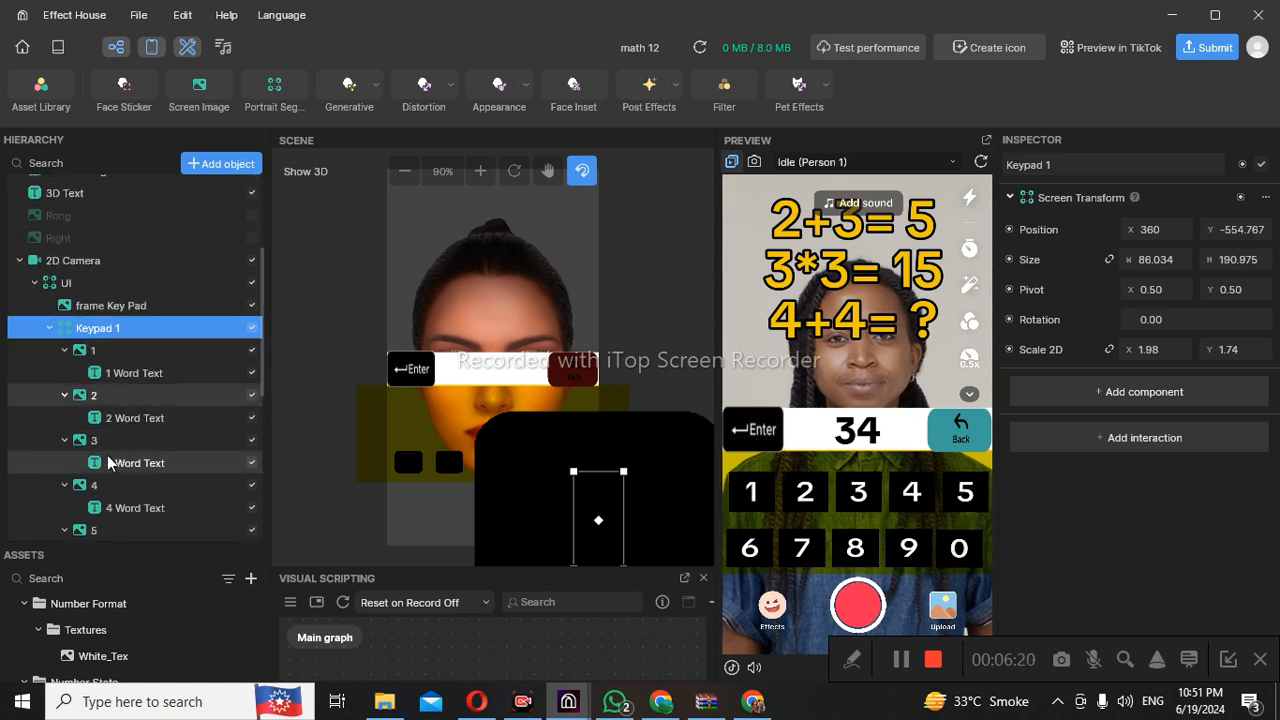
pyautogui.scroll(-2, 112, 464)
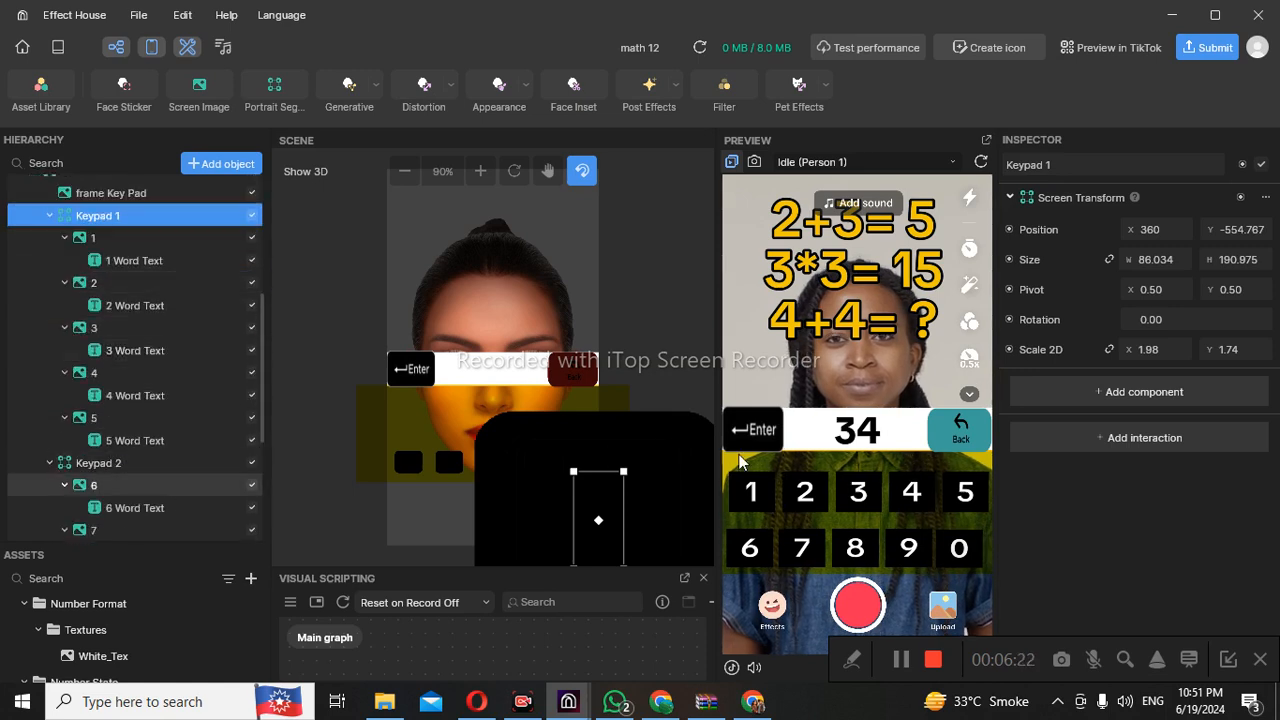
pyautogui.scroll(-1, 113, 465)
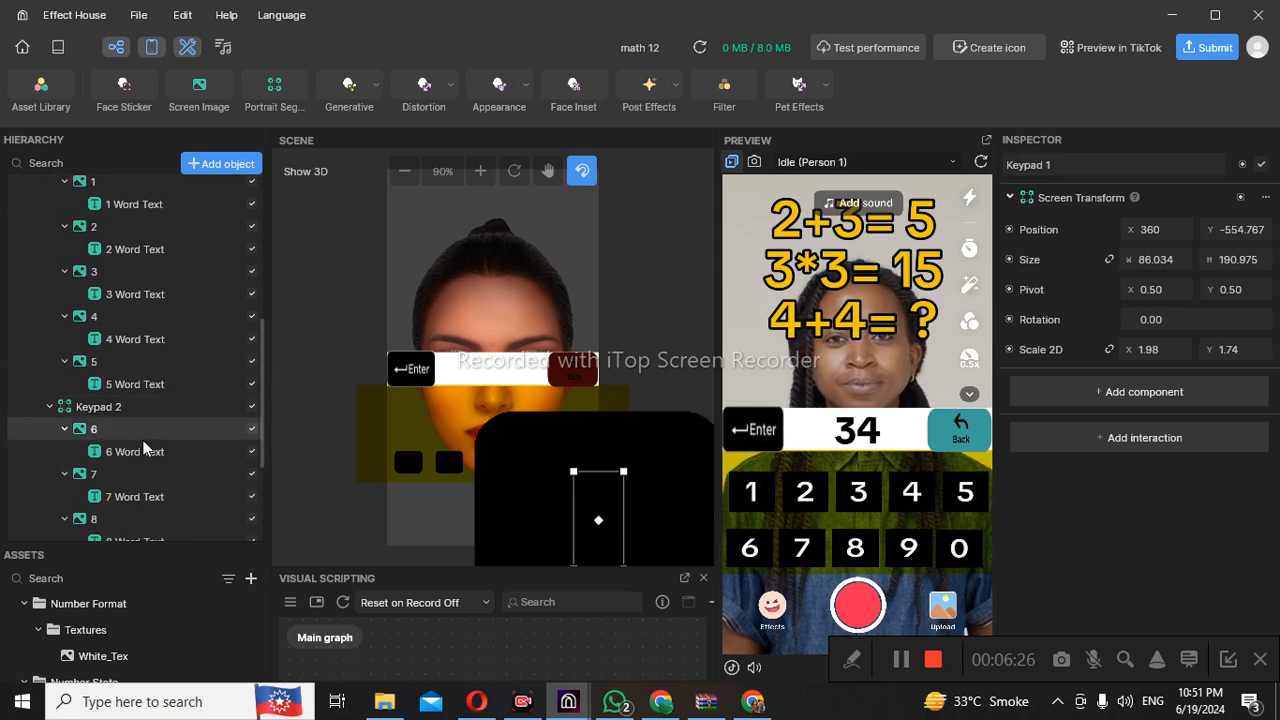
pyautogui.scroll(1, 143, 445)
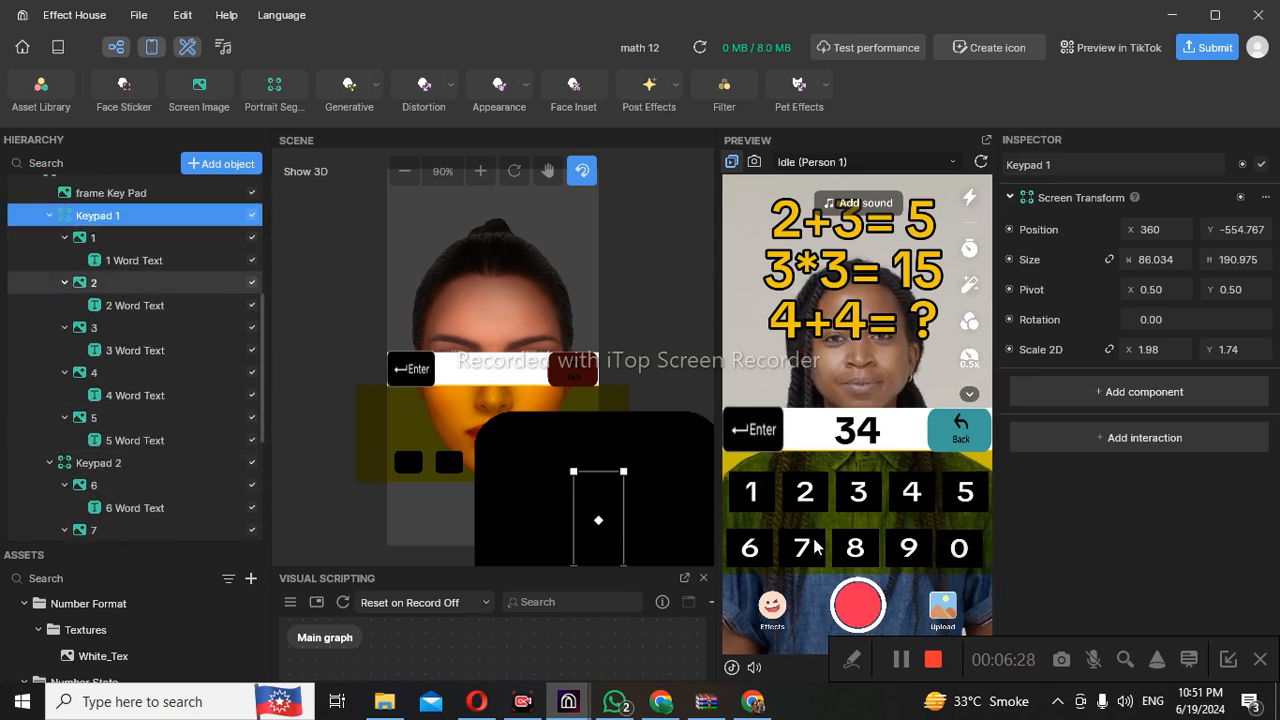
pyautogui.click(49, 216)
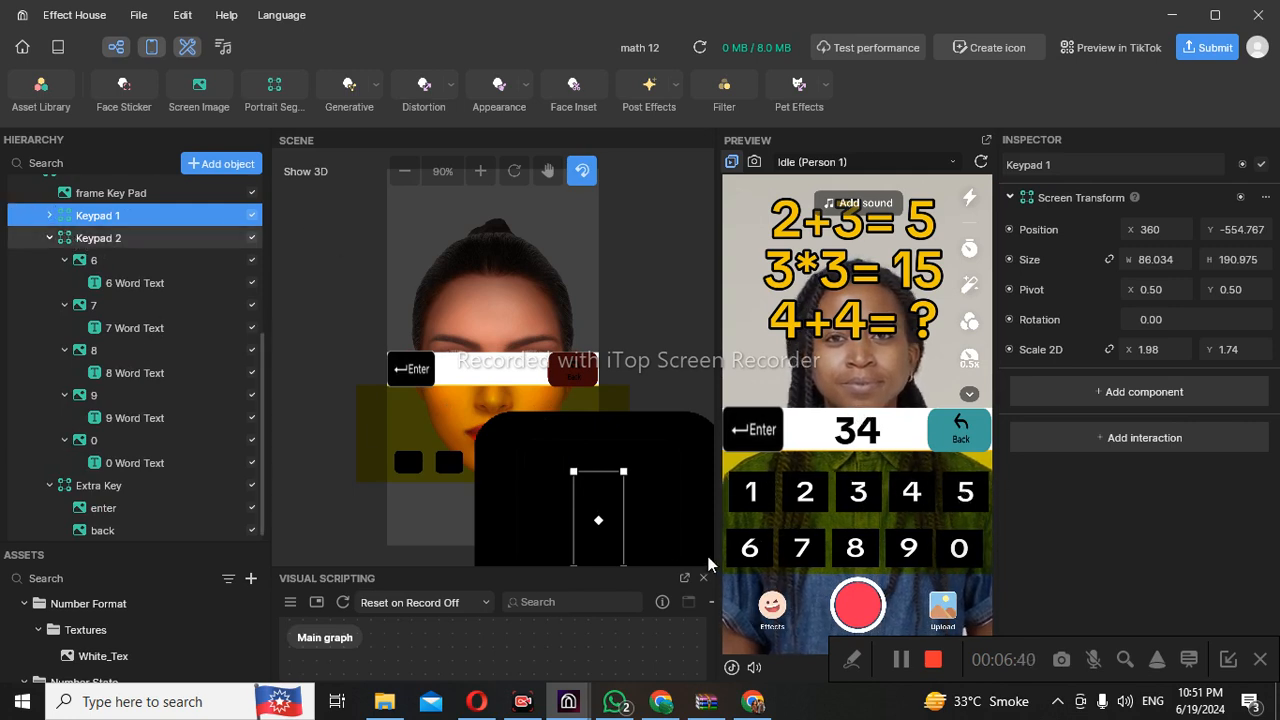
pyautogui.click(87, 241)
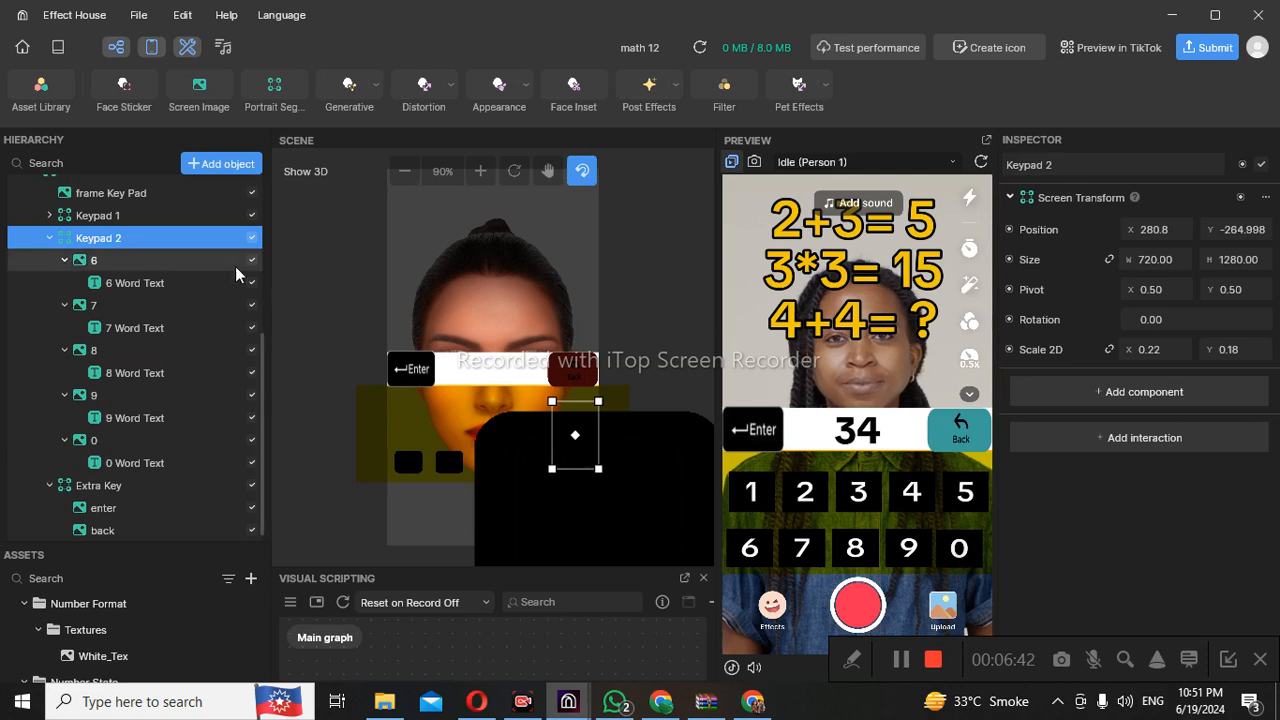
pyautogui.click(49, 238)
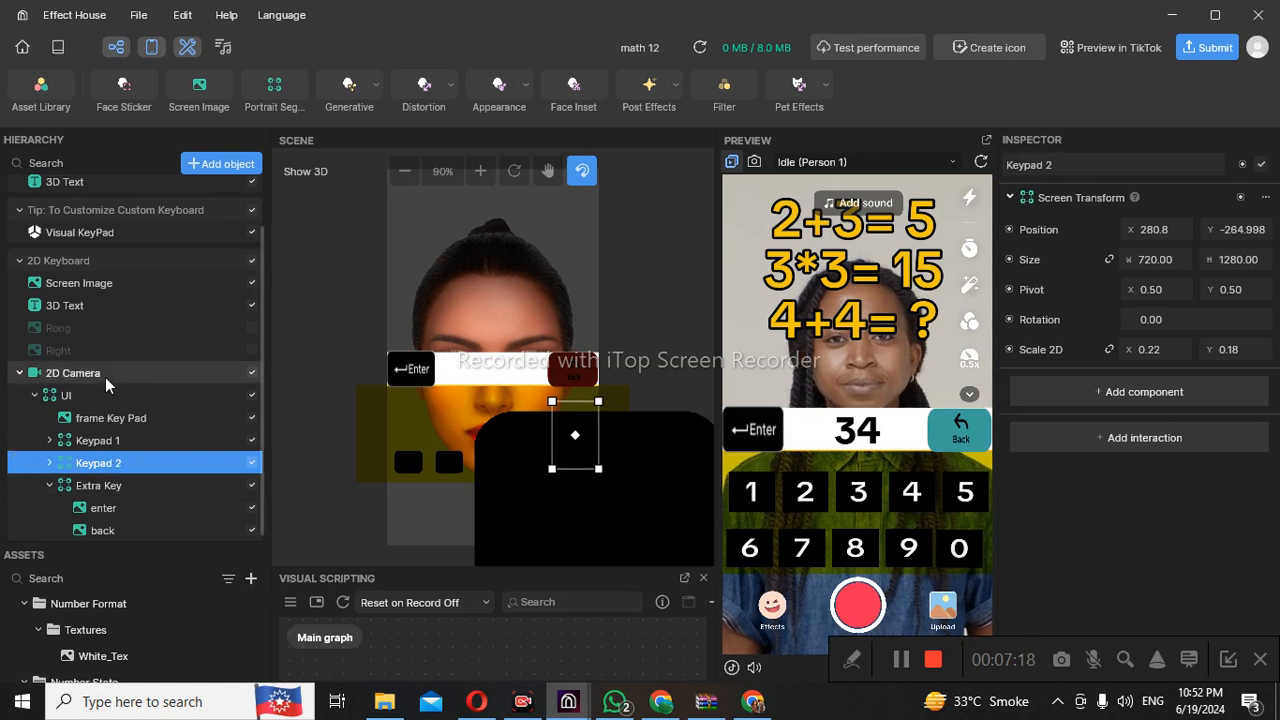
# Enlarge the assets area and browse down to the download images in the Textures folder
pyautogui.scroll(1, 108, 413)
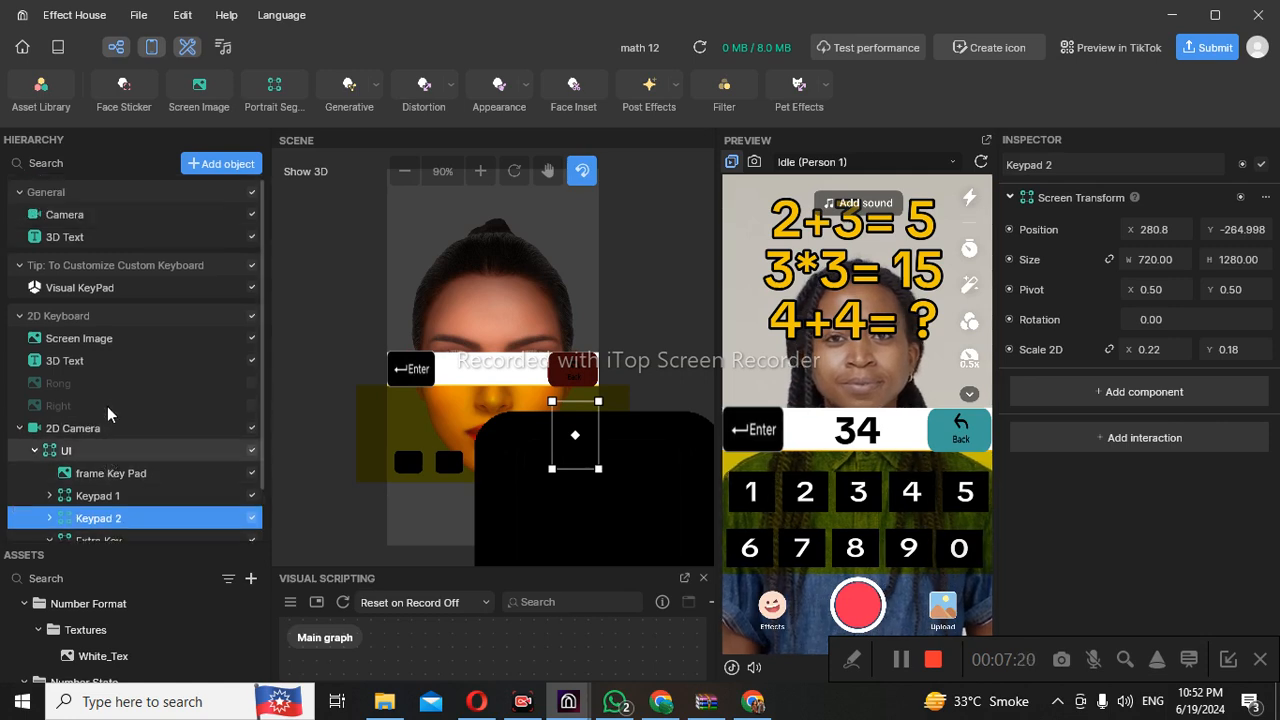
pyautogui.scroll(-1, 108, 420)
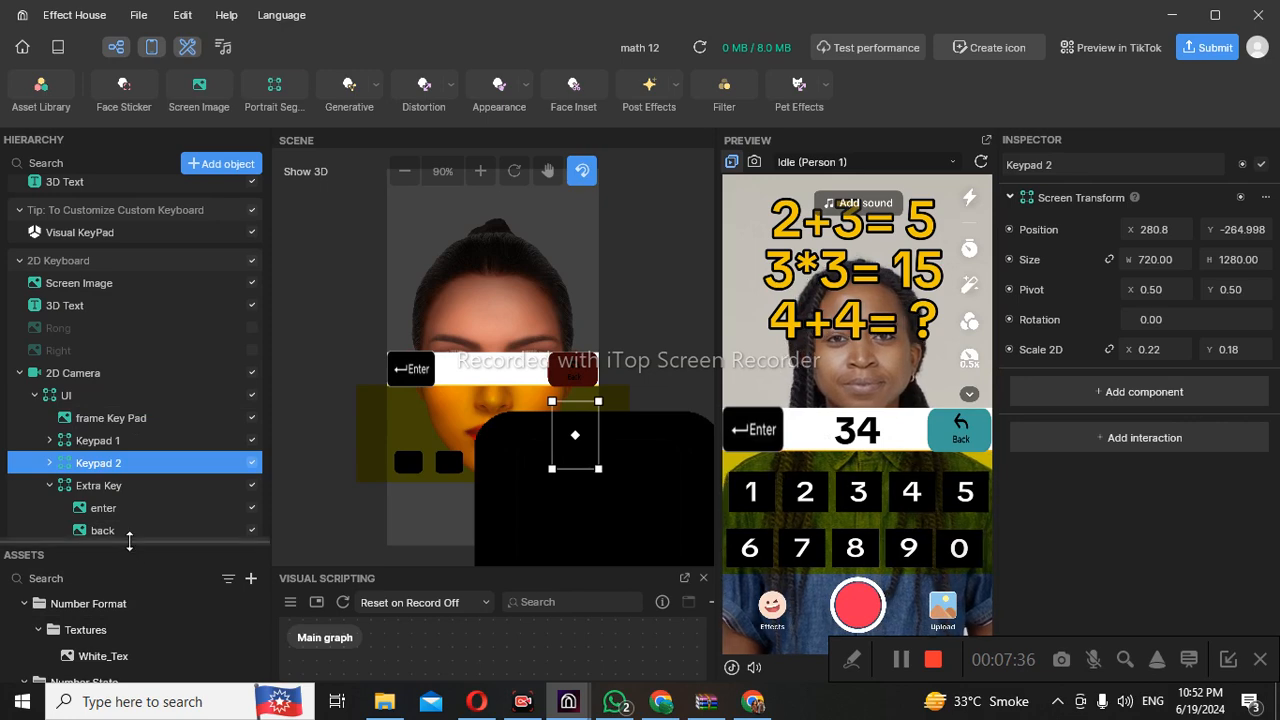
pyautogui.moveTo(129, 545); pyautogui.dragTo(155, 404)
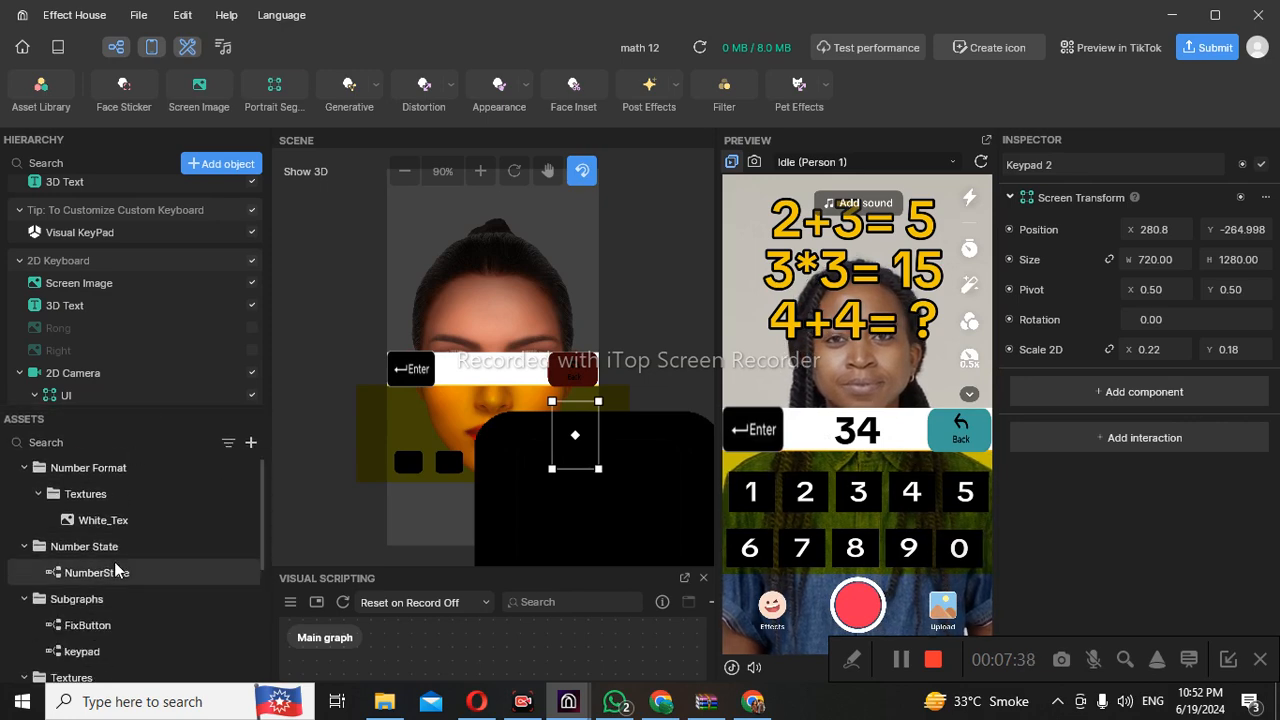
pyautogui.scroll(-5, 115, 570)
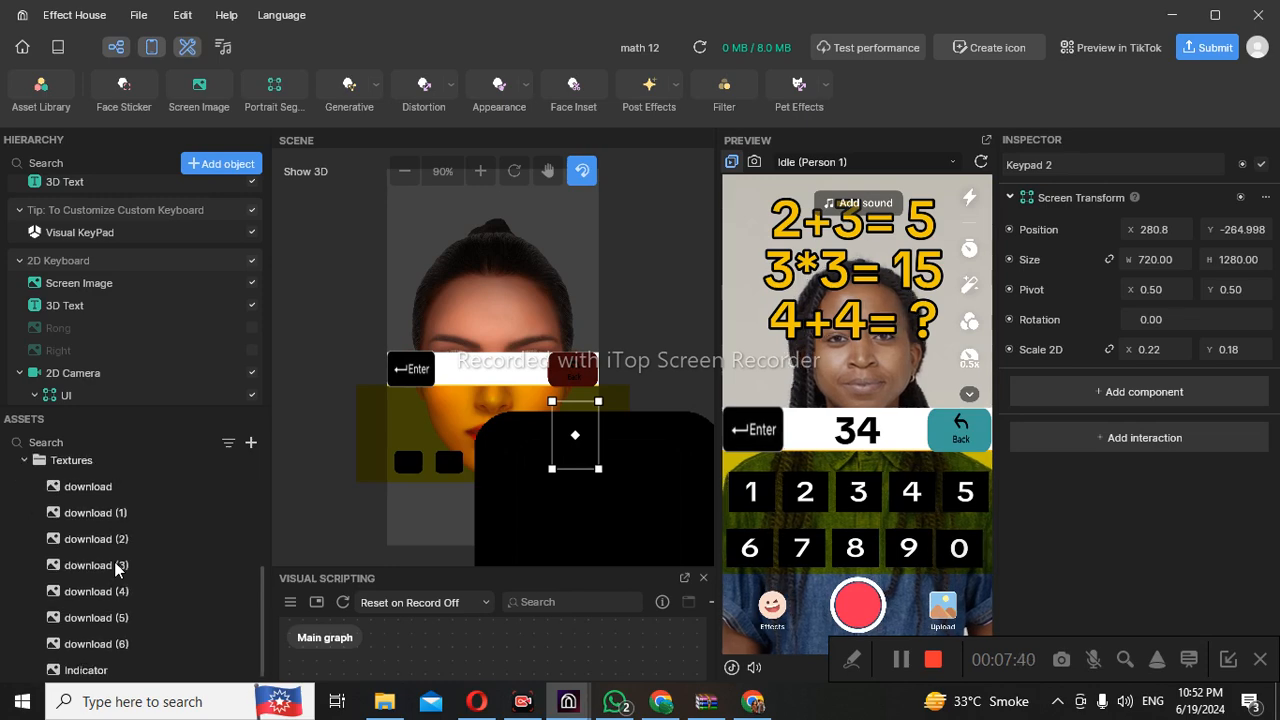
# Inspect the download (2), download (6), download (5) and download (4) textures one after another, and shrink the assets area again
pyautogui.click(118, 541)
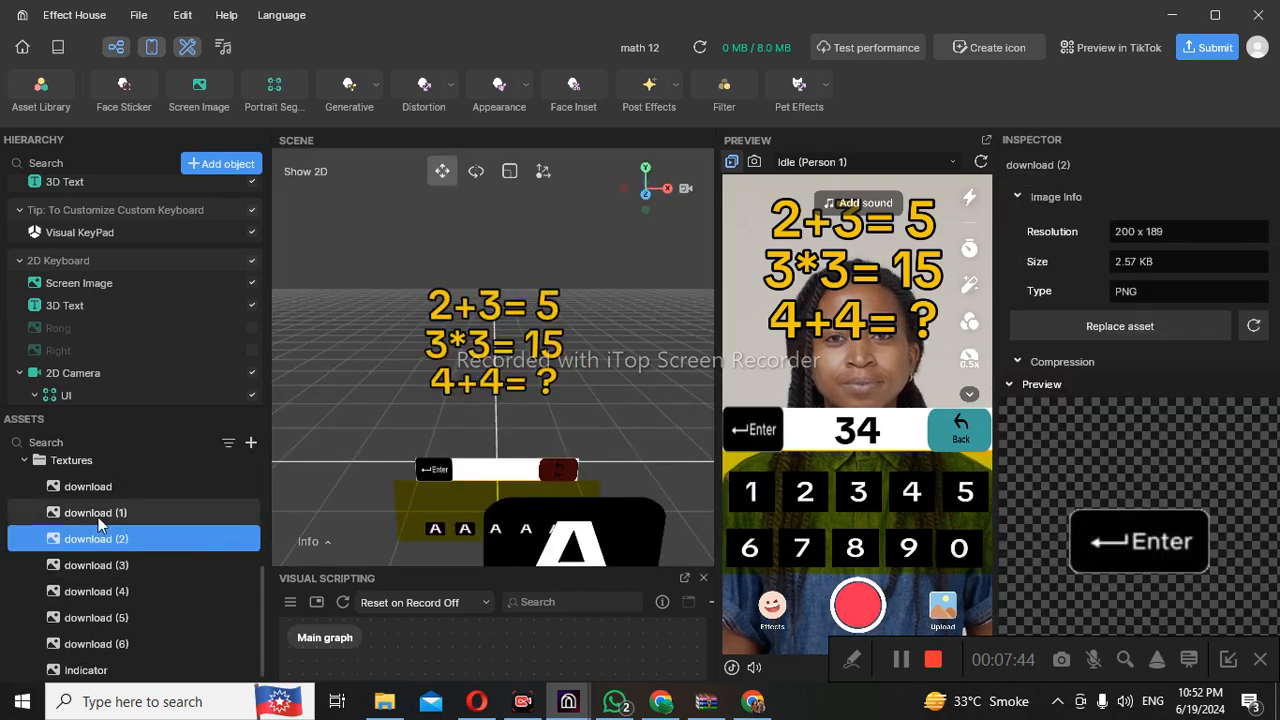
pyautogui.click(105, 643)
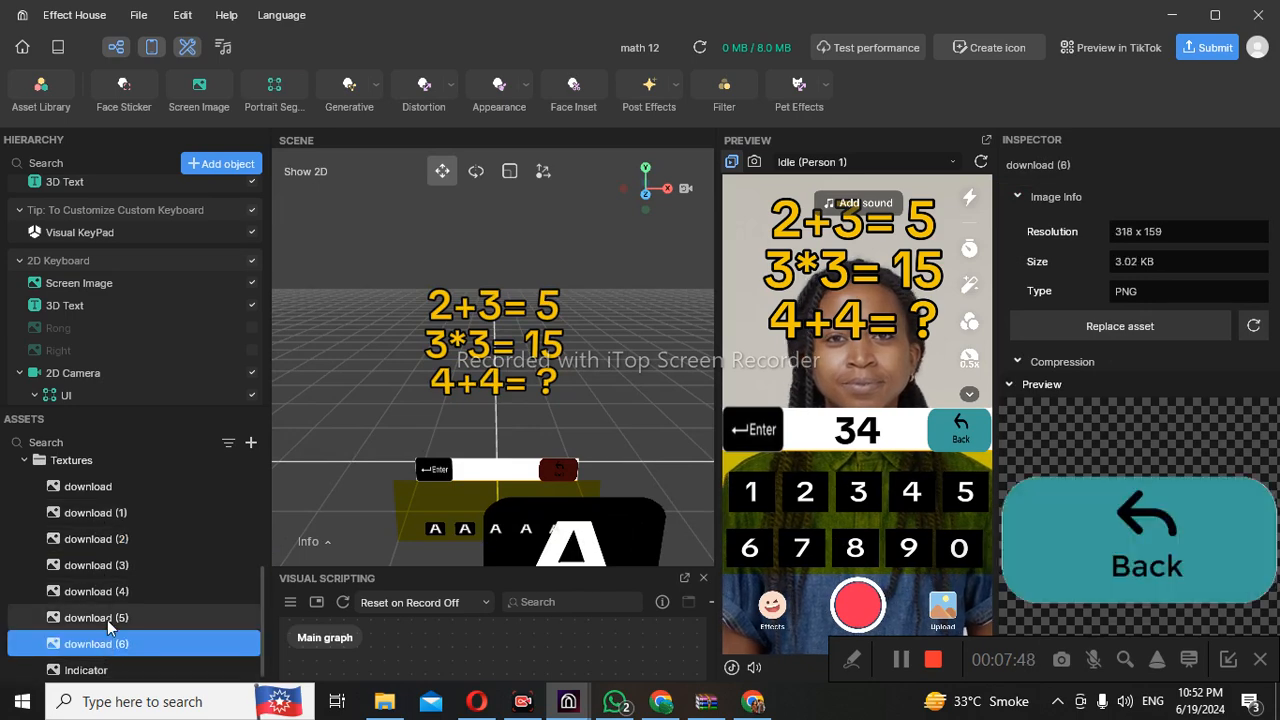
pyautogui.click(107, 620)
pyautogui.click(107, 590)
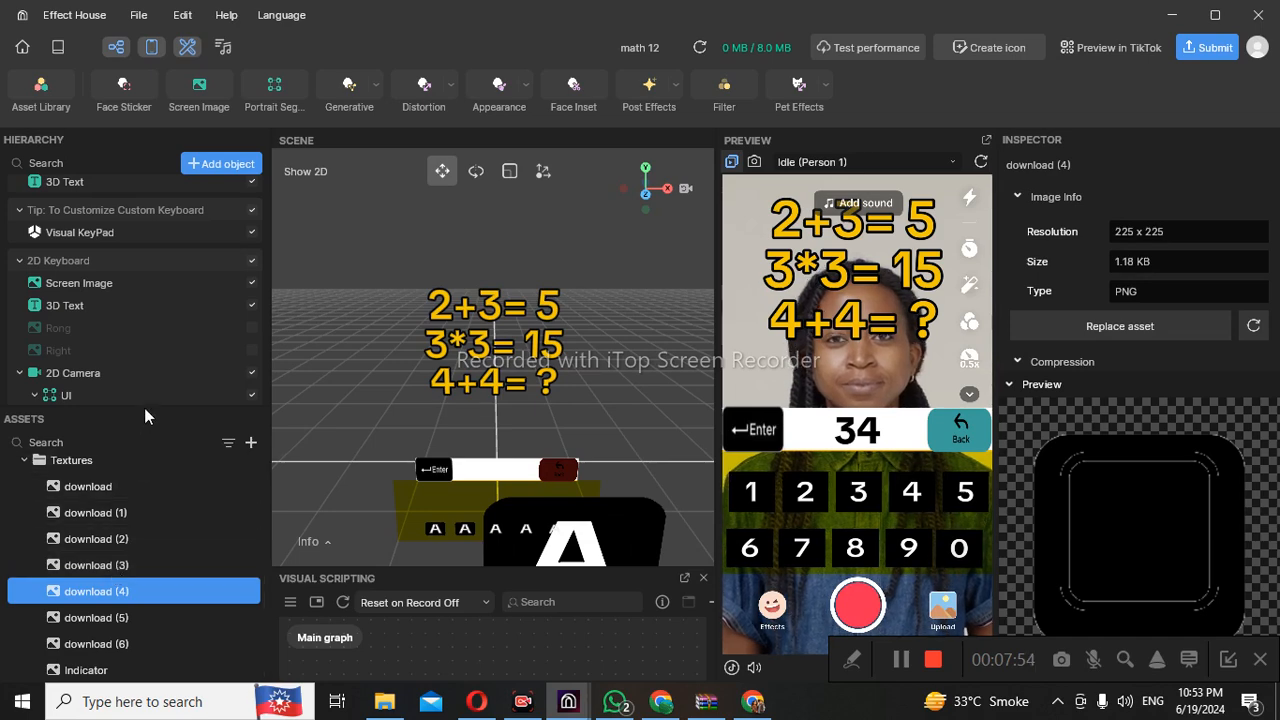
pyautogui.moveTo(144, 409); pyautogui.dragTo(212, 553)
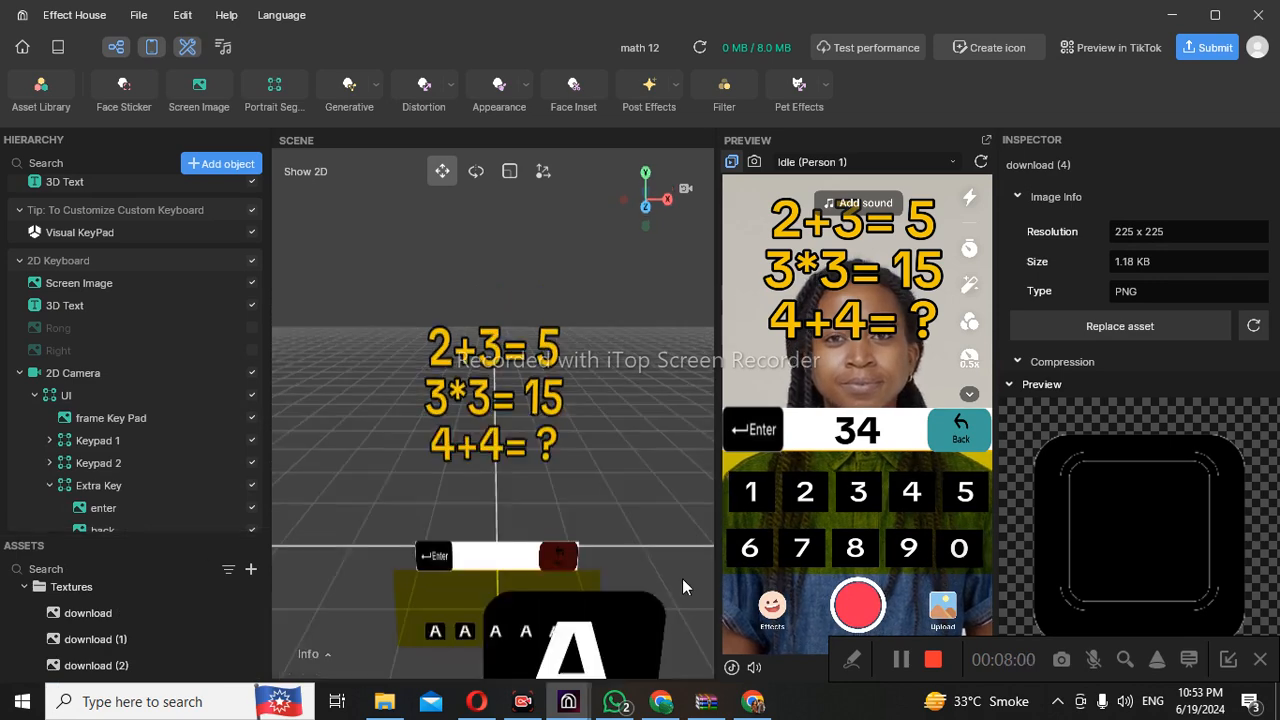
# Detach the visual scripting graph into a floating window and examine the Key Pad node in the main graph
pyautogui.click(684, 579)
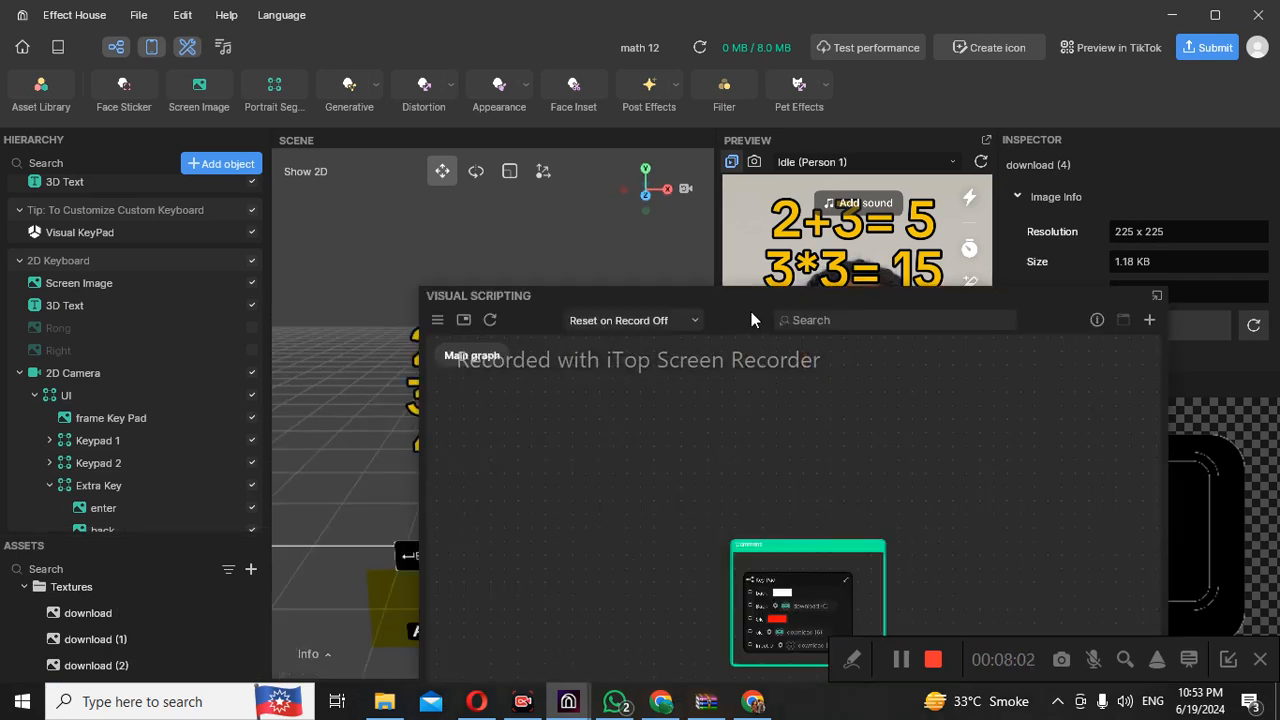
pyautogui.moveTo(728, 301); pyautogui.dragTo(516, 168)
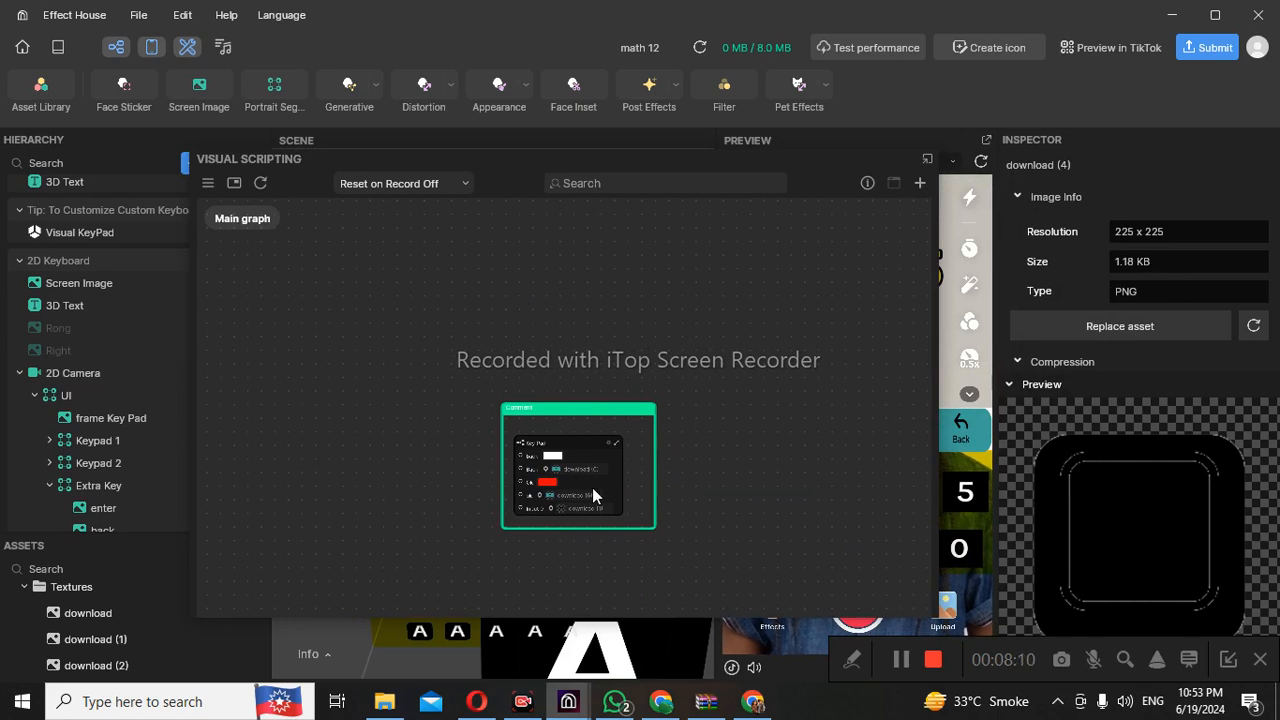
pyautogui.scroll(2, 592, 490)
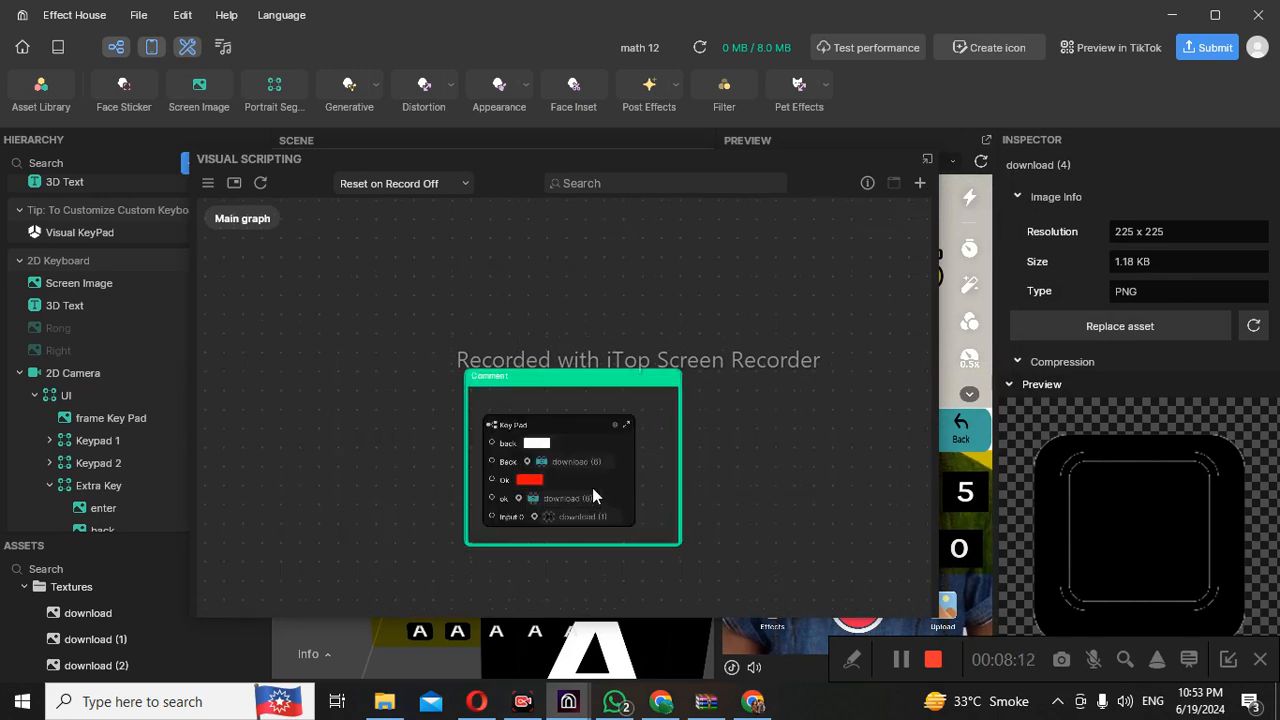
pyautogui.scroll(2, 592, 490)
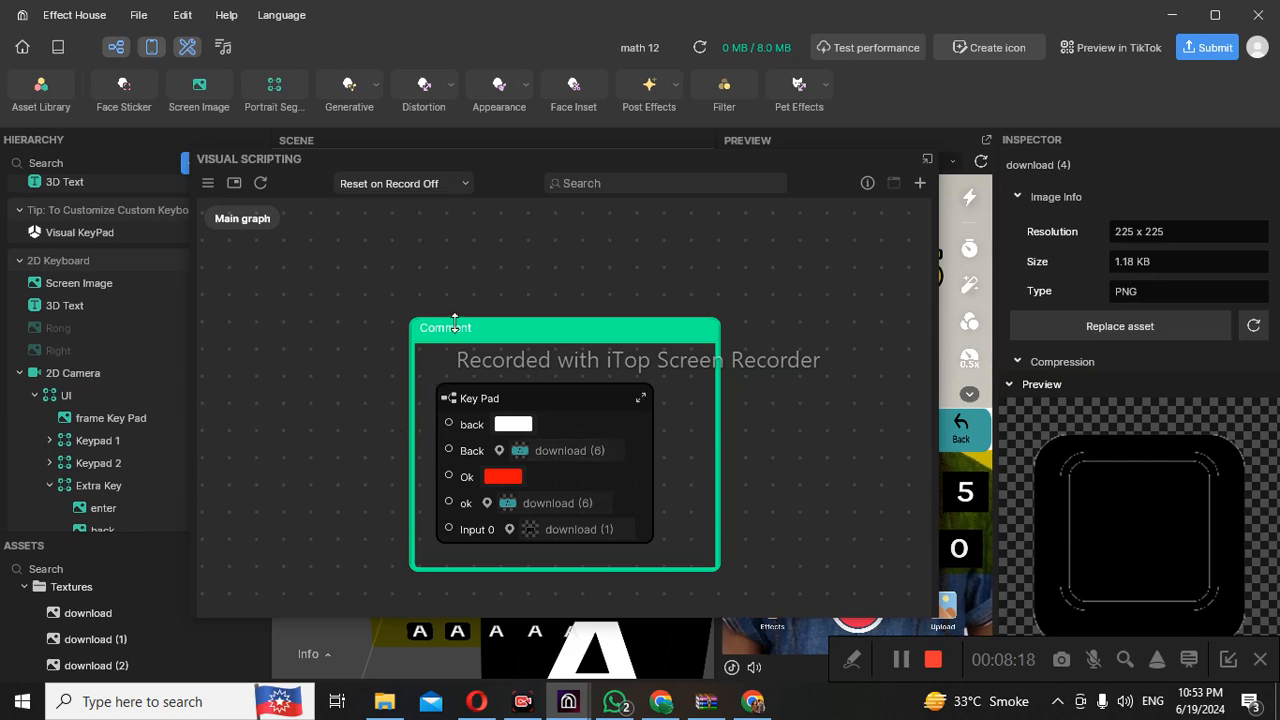
pyautogui.scroll(-3, 663, 306)
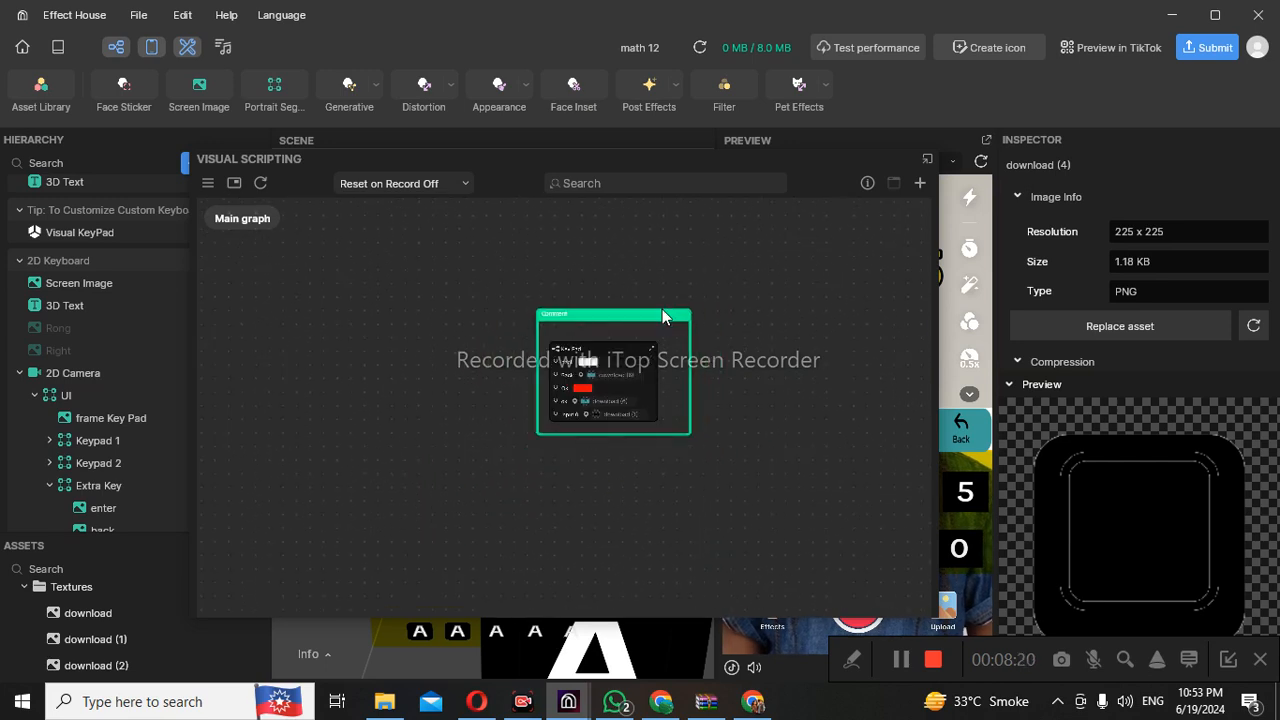
pyautogui.scroll(2, 662, 309)
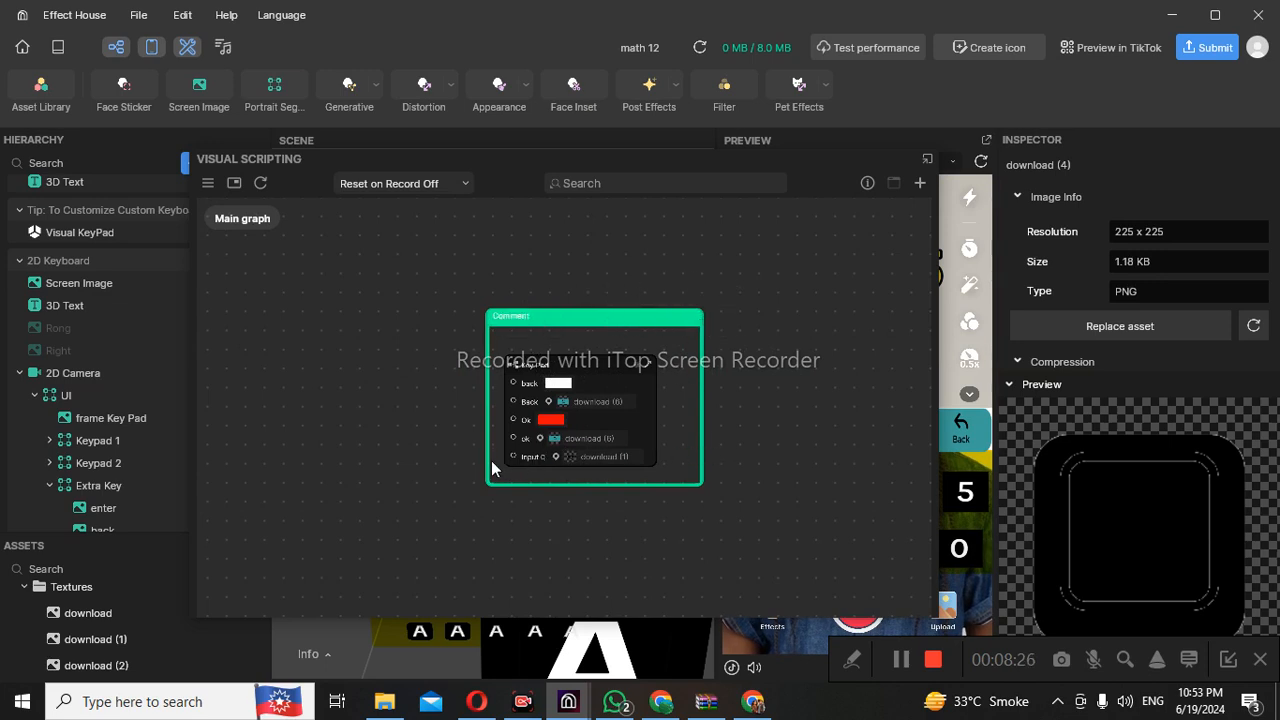
pyautogui.scroll(5, 546, 406)
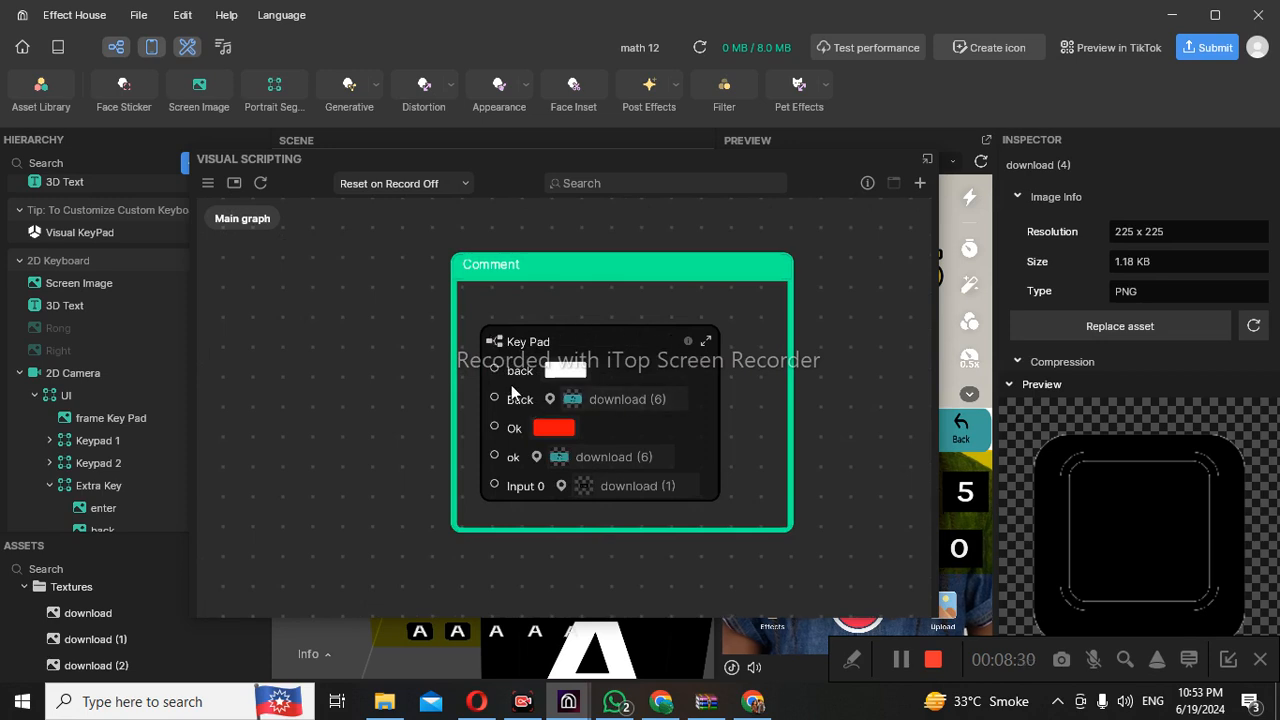
# Open the Key Pad subgraph and examine the Key Num node with its keyboard layout properties
pyautogui.click(706, 343)
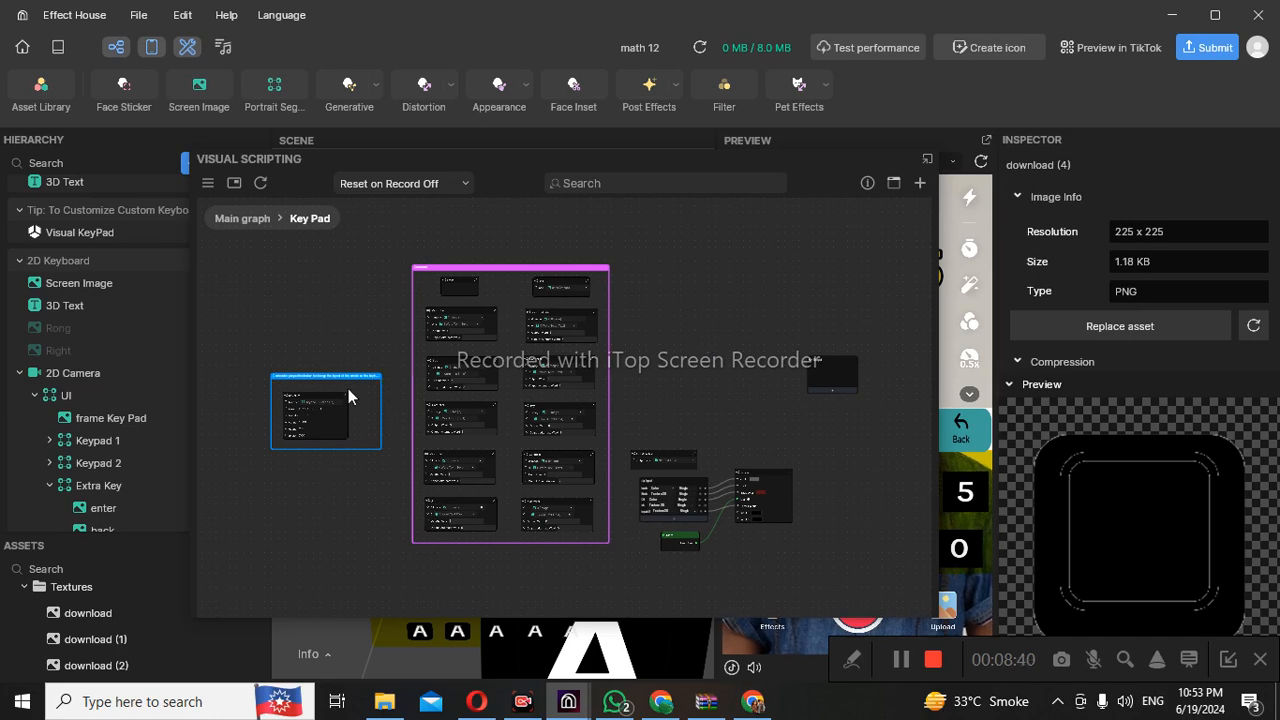
pyautogui.scroll(2, 309, 372)
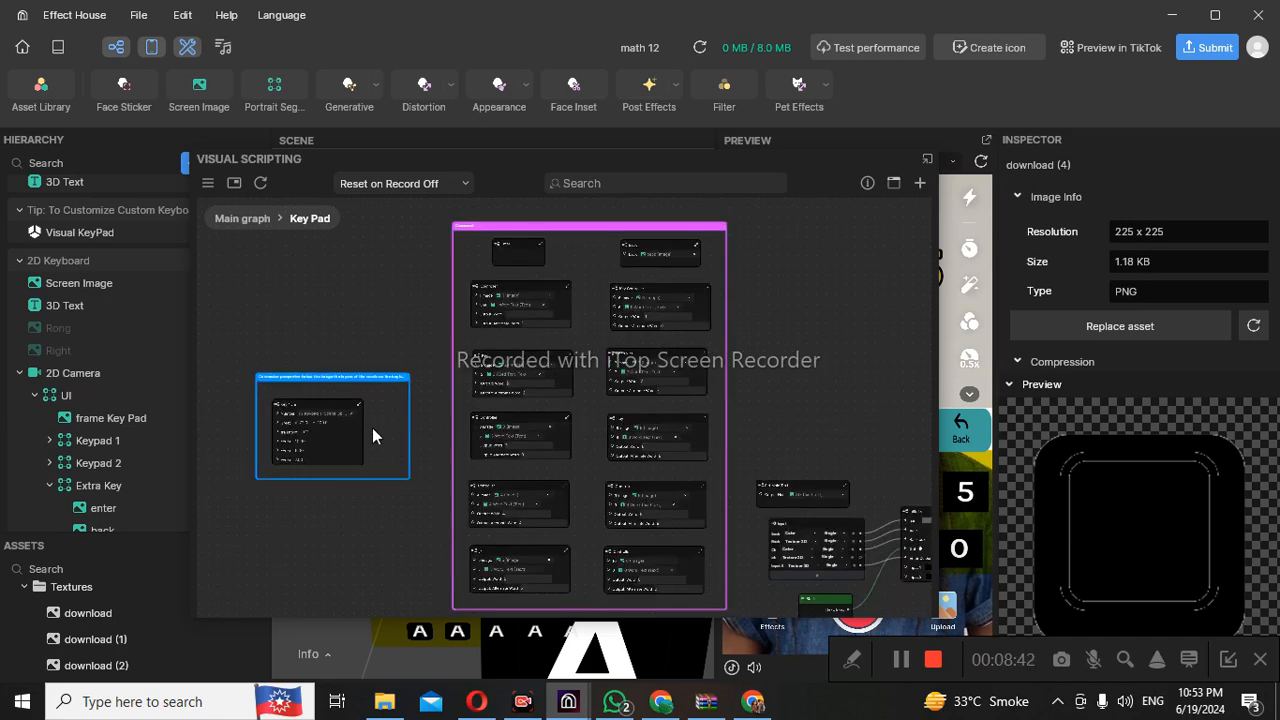
pyautogui.scroll(2, 320, 428)
pyautogui.scroll(2, 276, 409)
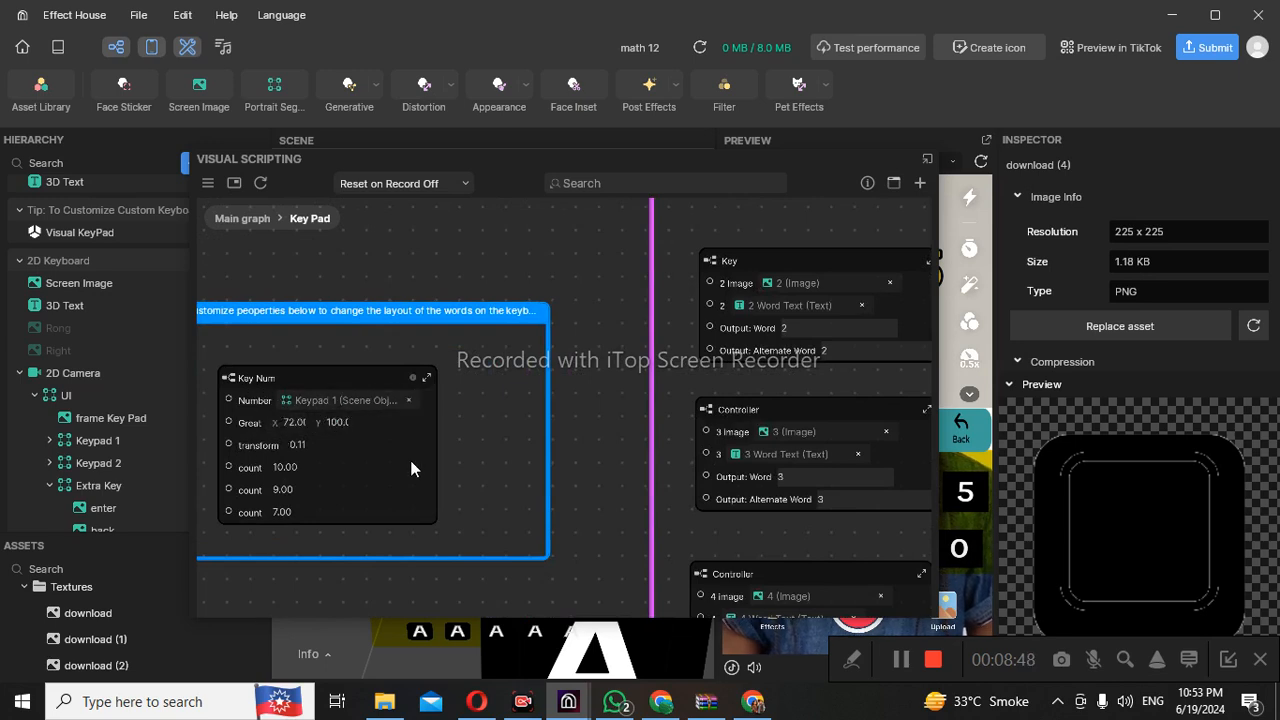
# Move the graph window aside to uncover the preview and test the keypad by entering 4 and 5
pyautogui.moveTo(581, 160); pyautogui.dragTo(407, 162)
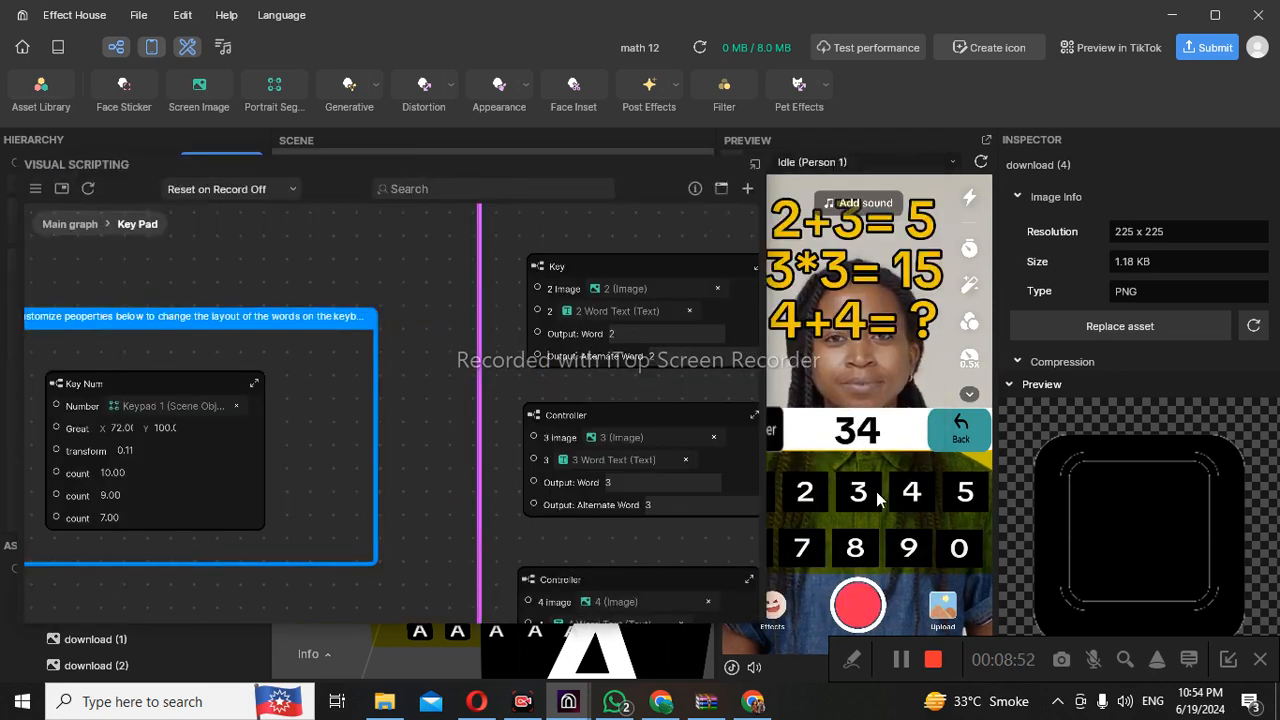
pyautogui.click(912, 494)
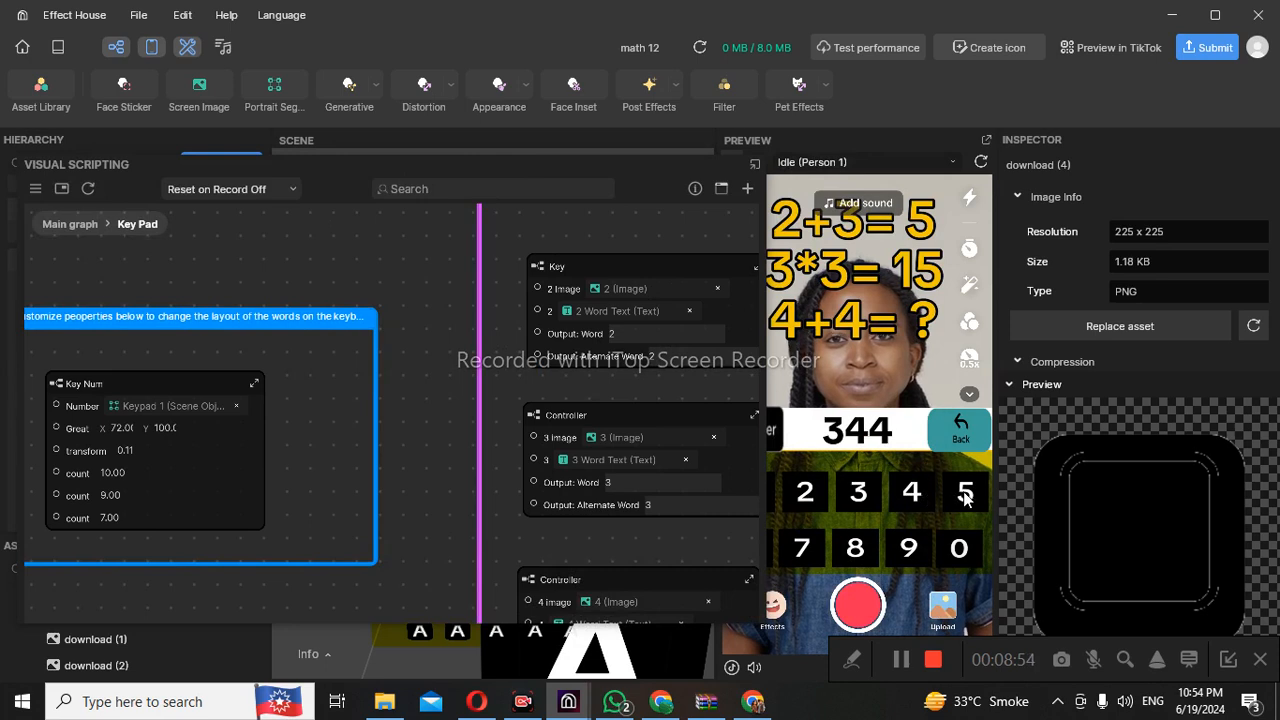
pyautogui.click(867, 495)
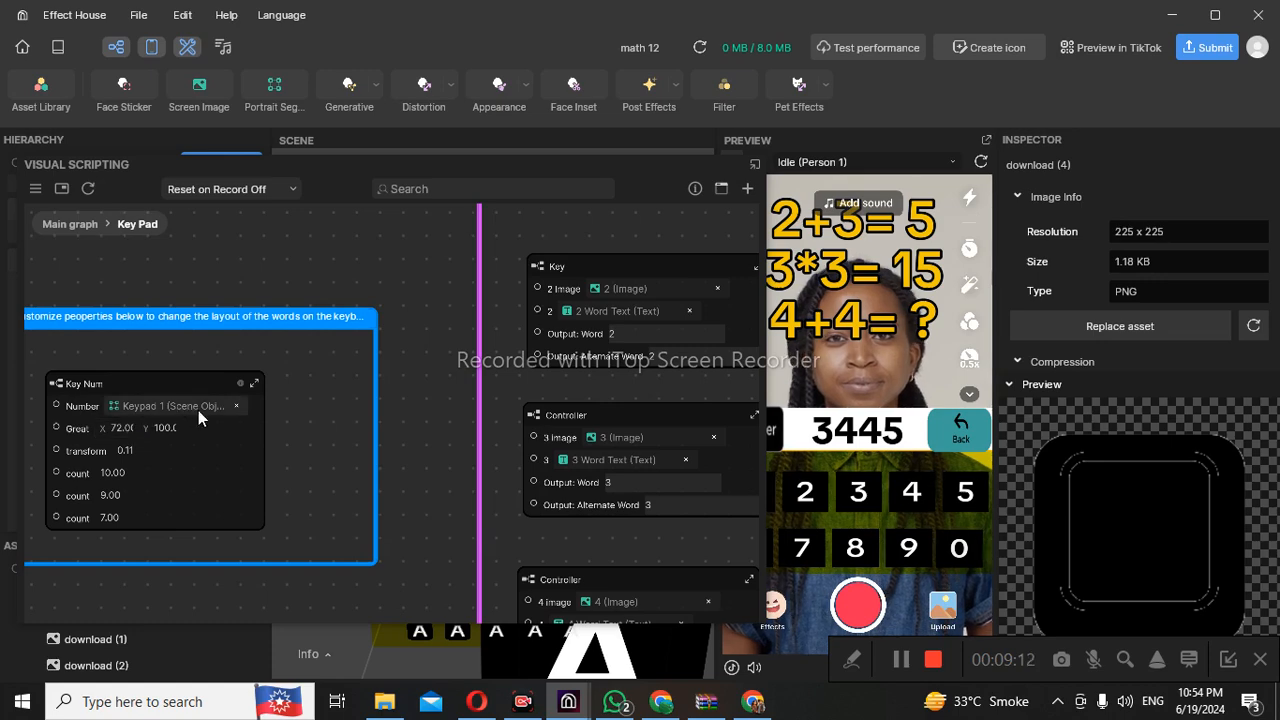
# Examine the Enter, Back and number key nodes inside the purple comment group of the Key Pad graph
pyautogui.scroll(-3, 225, 414)
pyautogui.scroll(-1, 500, 375)
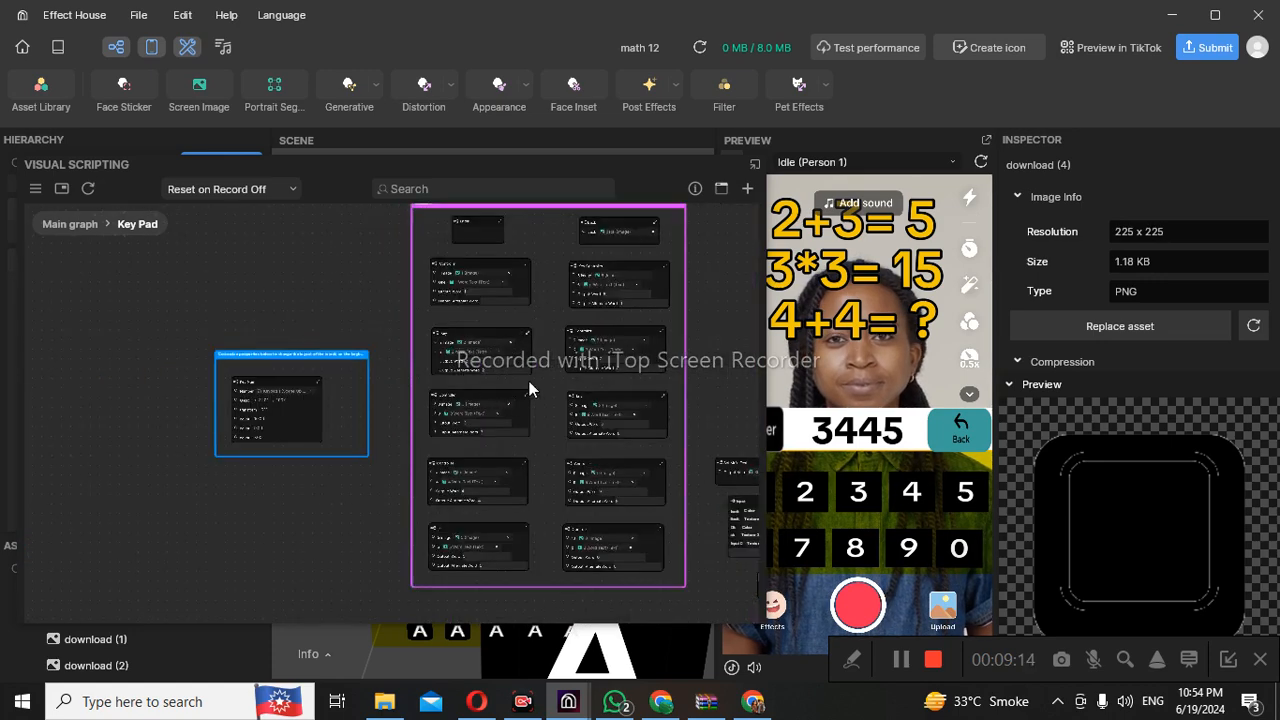
pyautogui.scroll(-1, 572, 240)
pyautogui.scroll(2, 561, 232)
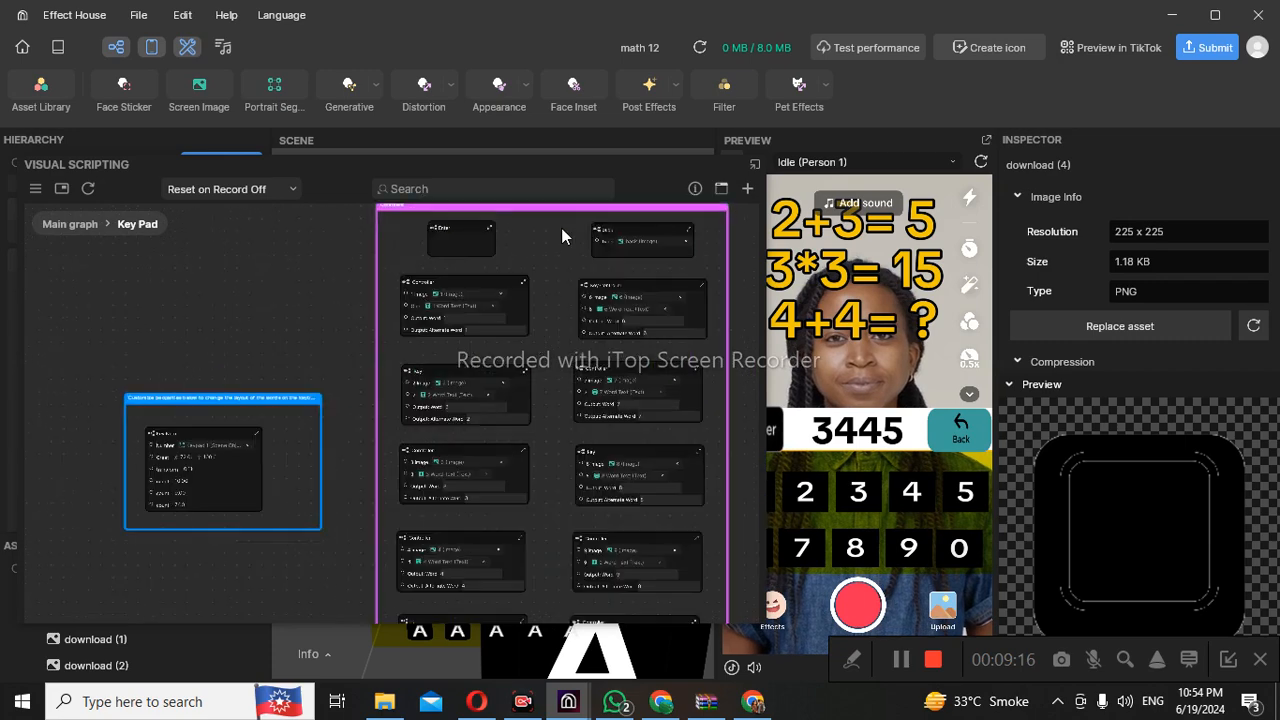
pyautogui.scroll(1, 561, 228)
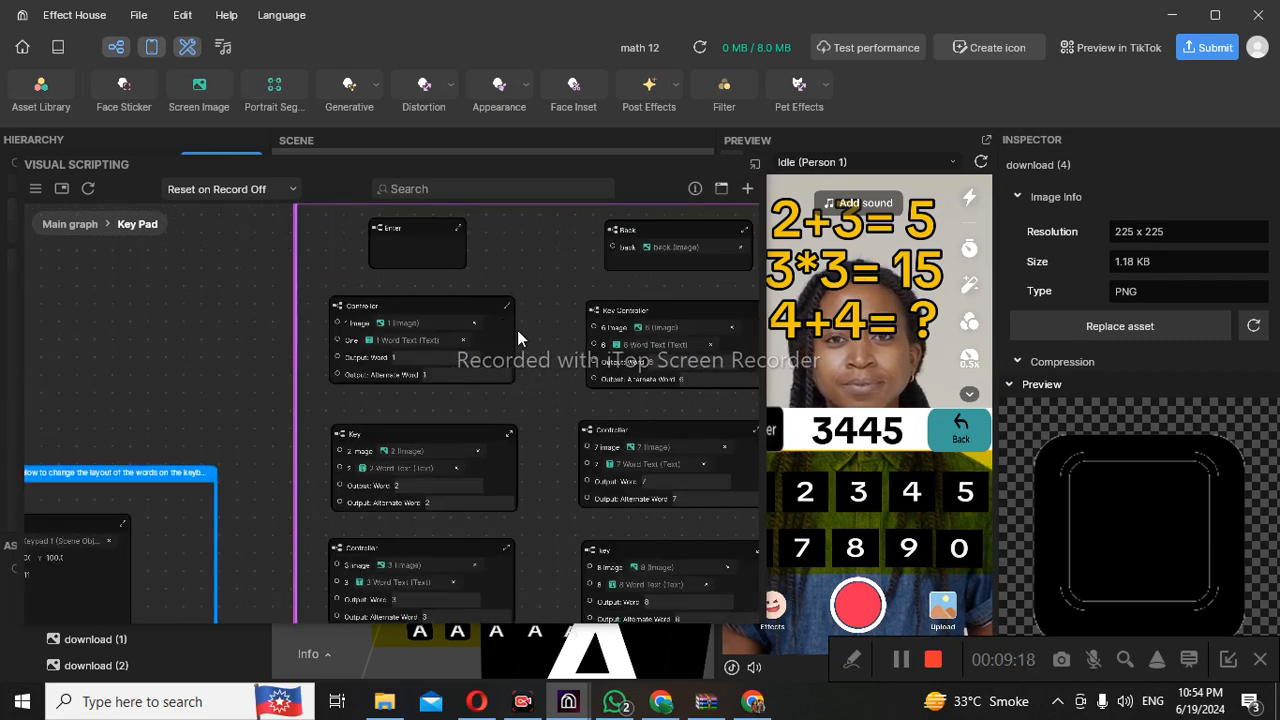
pyautogui.scroll(1, 390, 300)
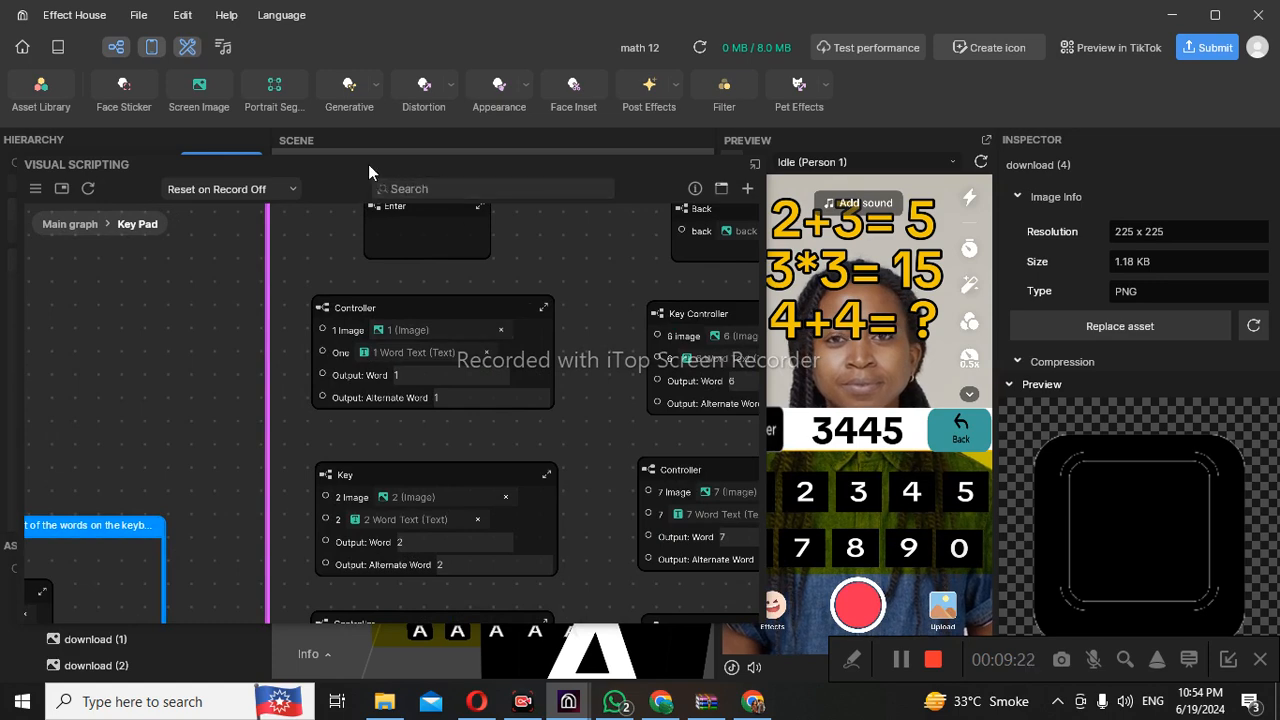
# Reposition the graph window and examine the image, text and output word inputs of the number 1 key's Controller node
pyautogui.moveTo(368, 166); pyautogui.dragTo(365, 189)
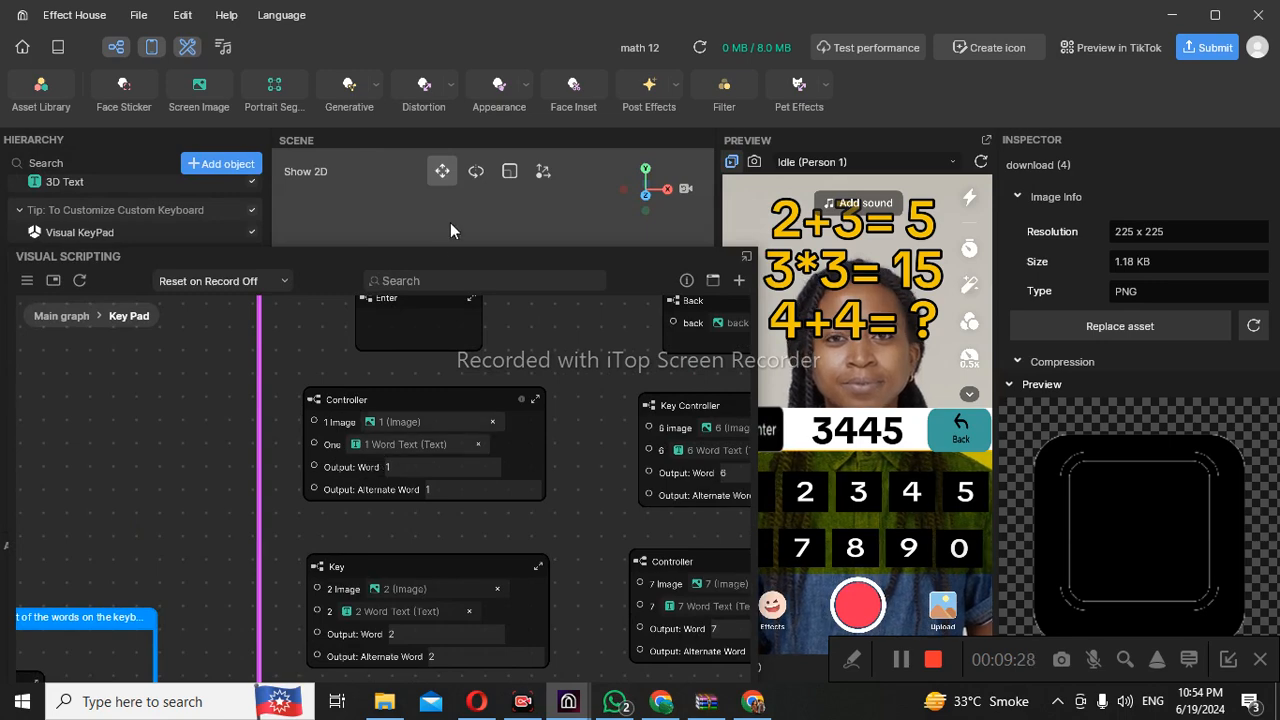
pyautogui.moveTo(425, 263); pyautogui.dragTo(430, 156)
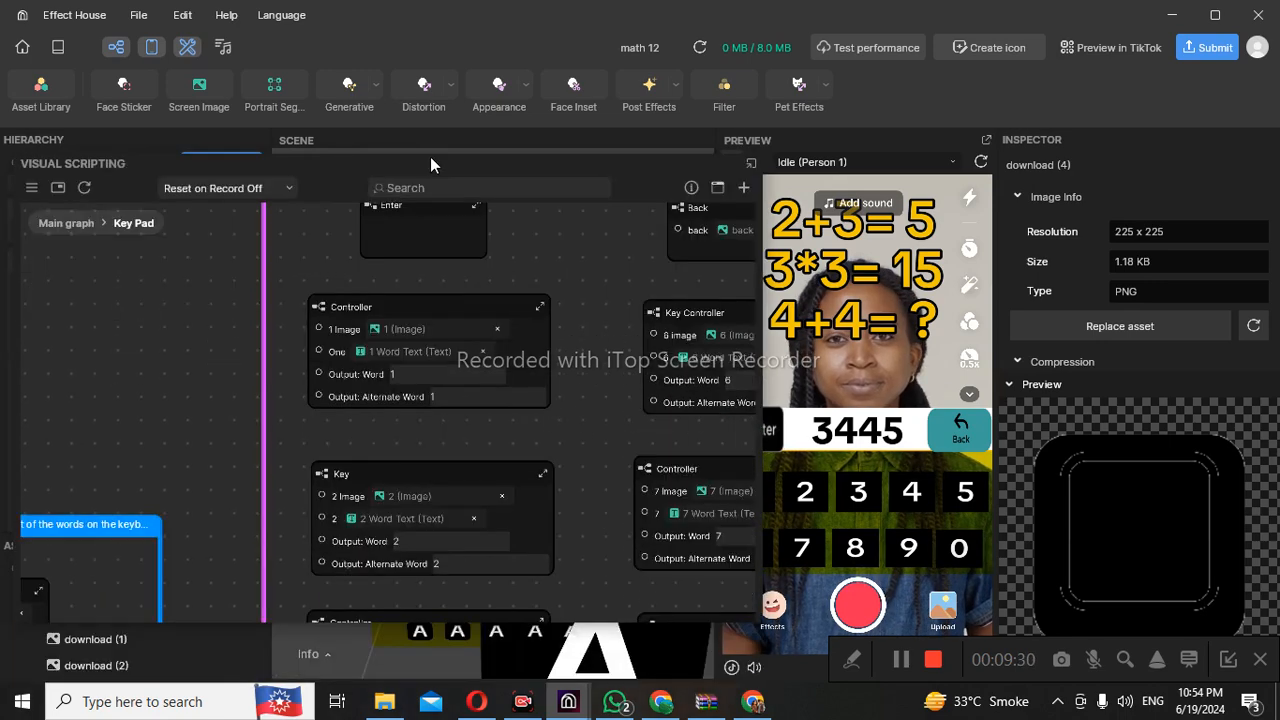
pyautogui.scroll(-2, 456, 342)
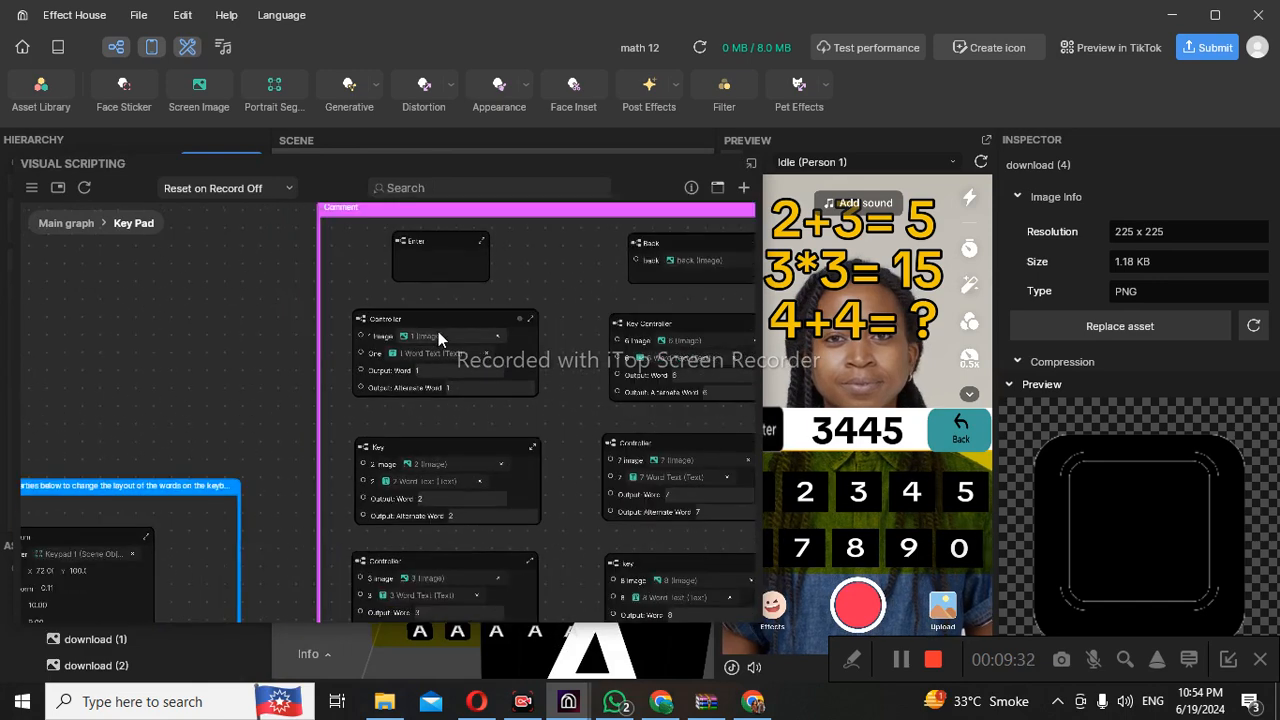
pyautogui.scroll(2, 436, 332)
pyautogui.scroll(1, 435, 338)
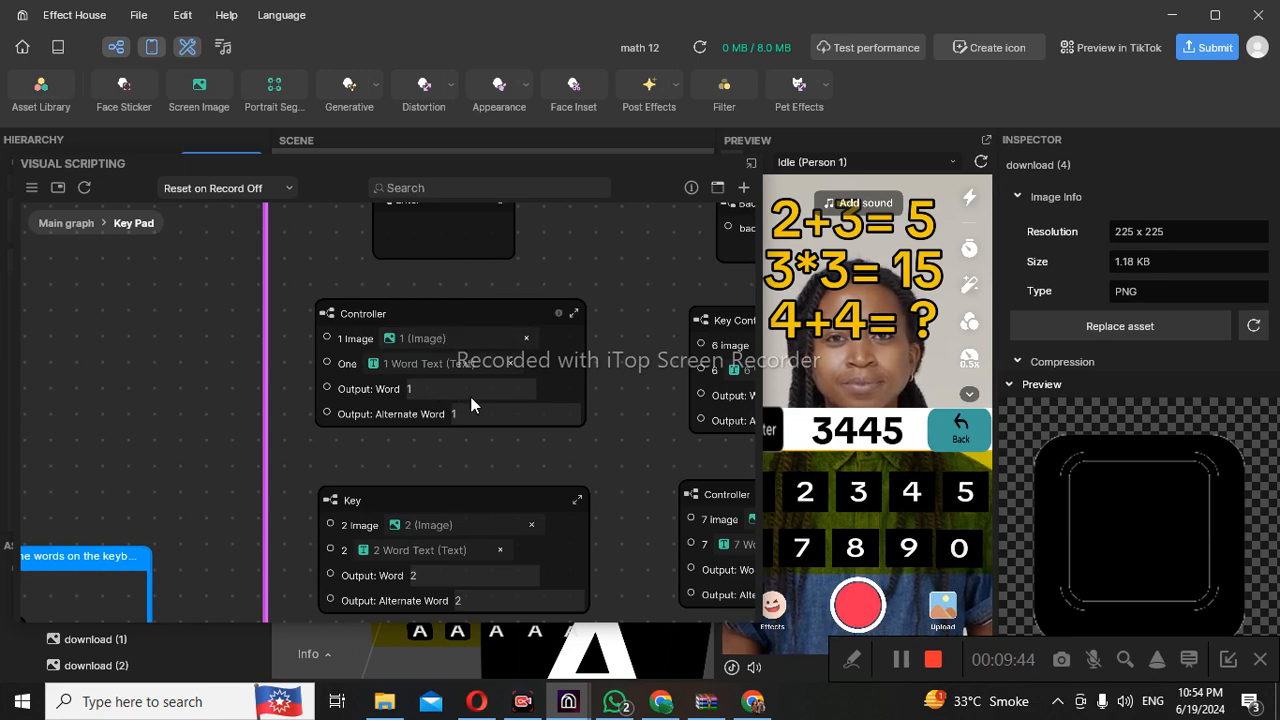
pyautogui.scroll(-3, 475, 398)
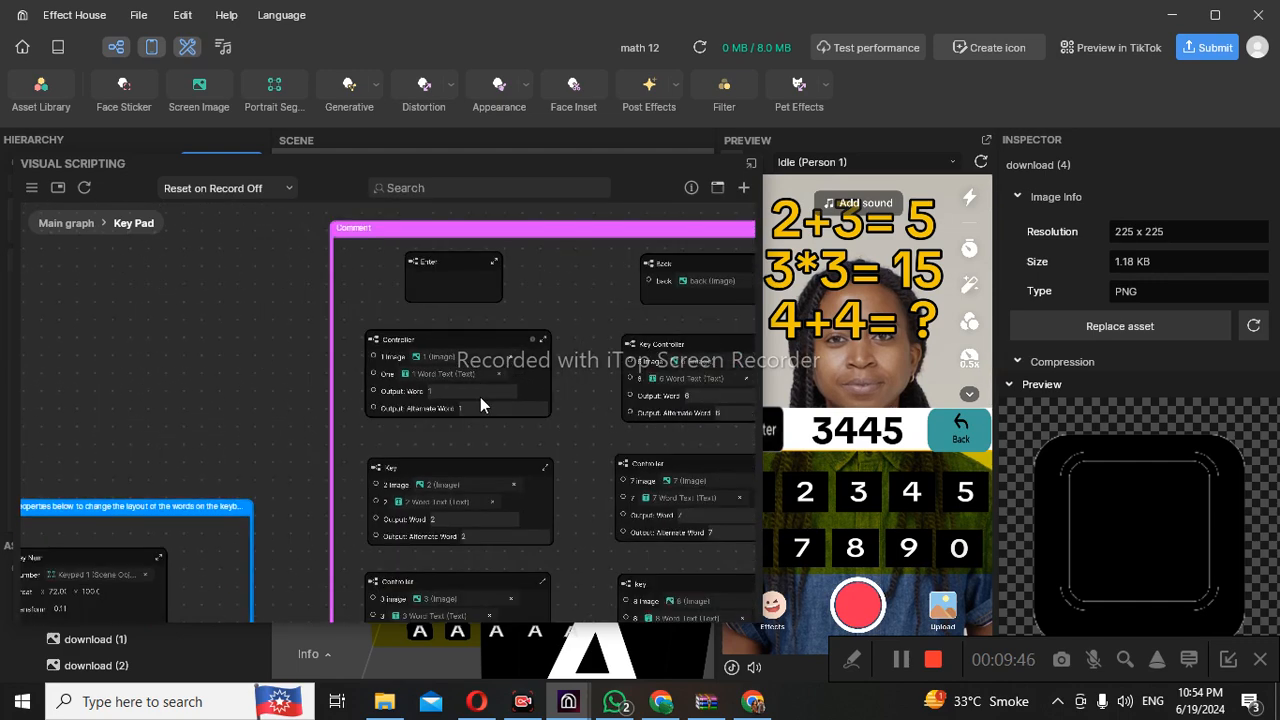
pyautogui.scroll(-2, 480, 397)
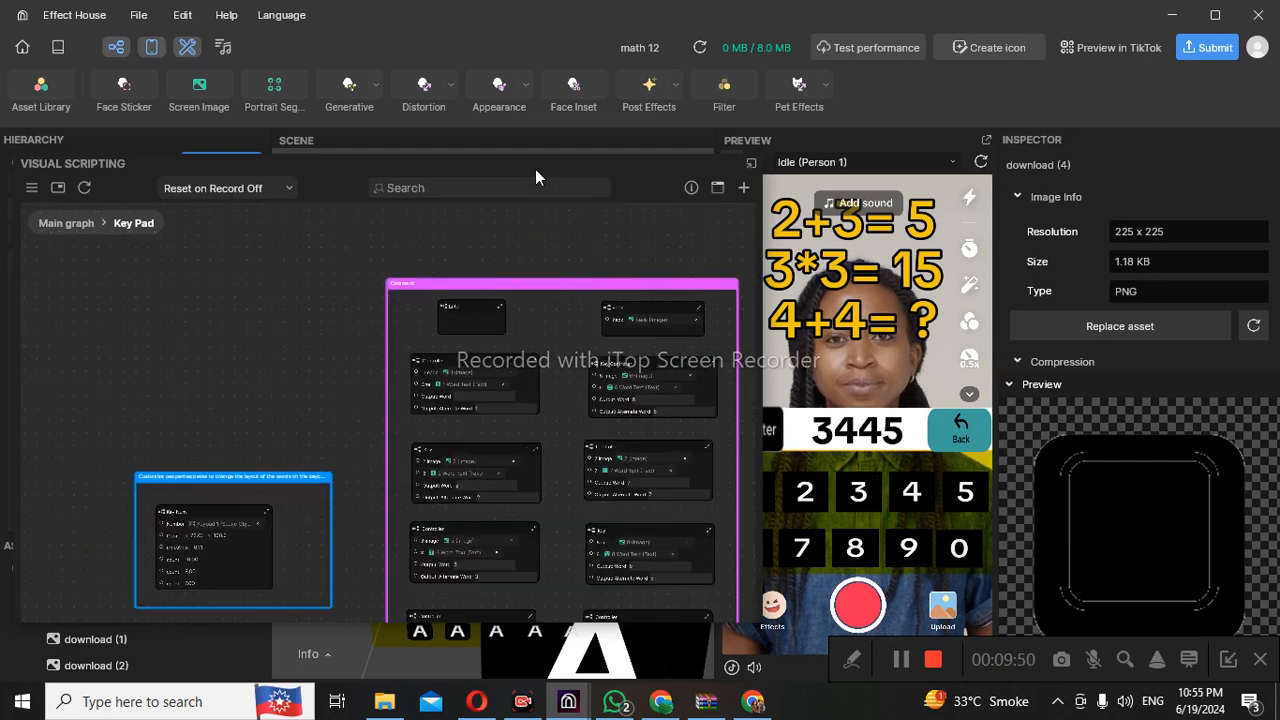
# Move the graph window clear of the preview, open the number 1 key's Controller subgraph and examine its Key node
pyautogui.moveTo(535, 169); pyautogui.dragTo(483, 154)
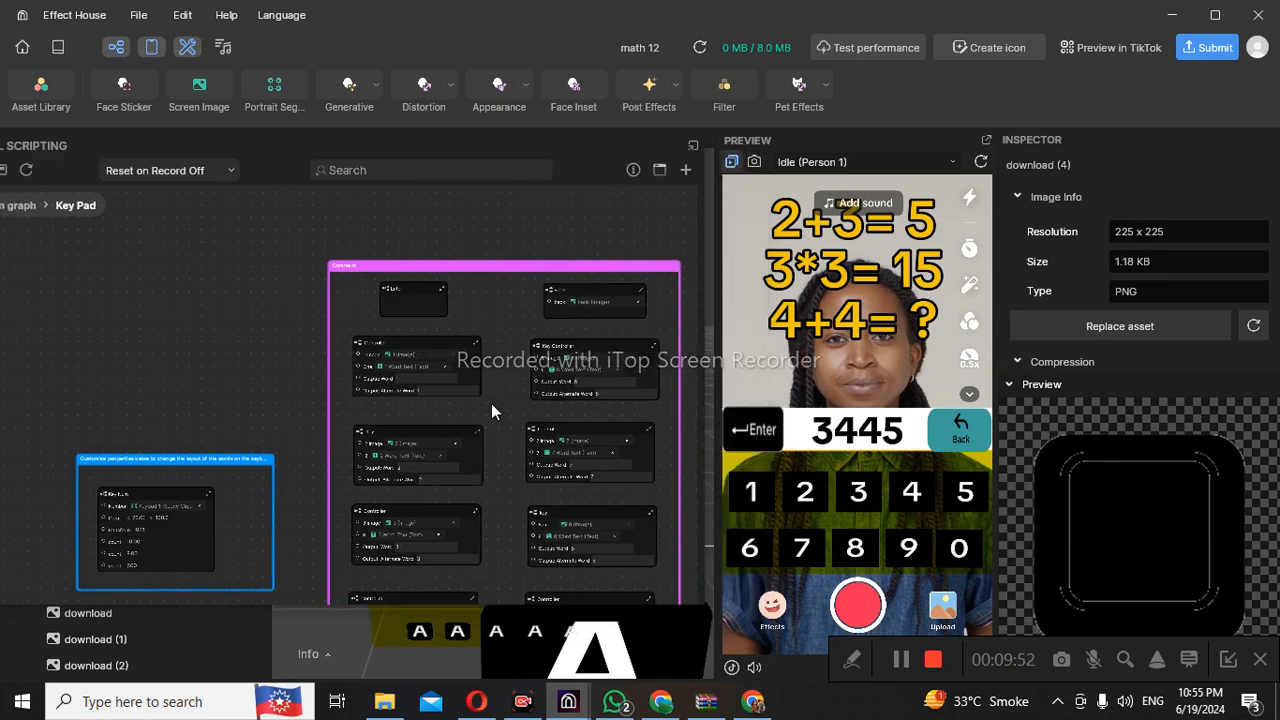
pyautogui.click(476, 340)
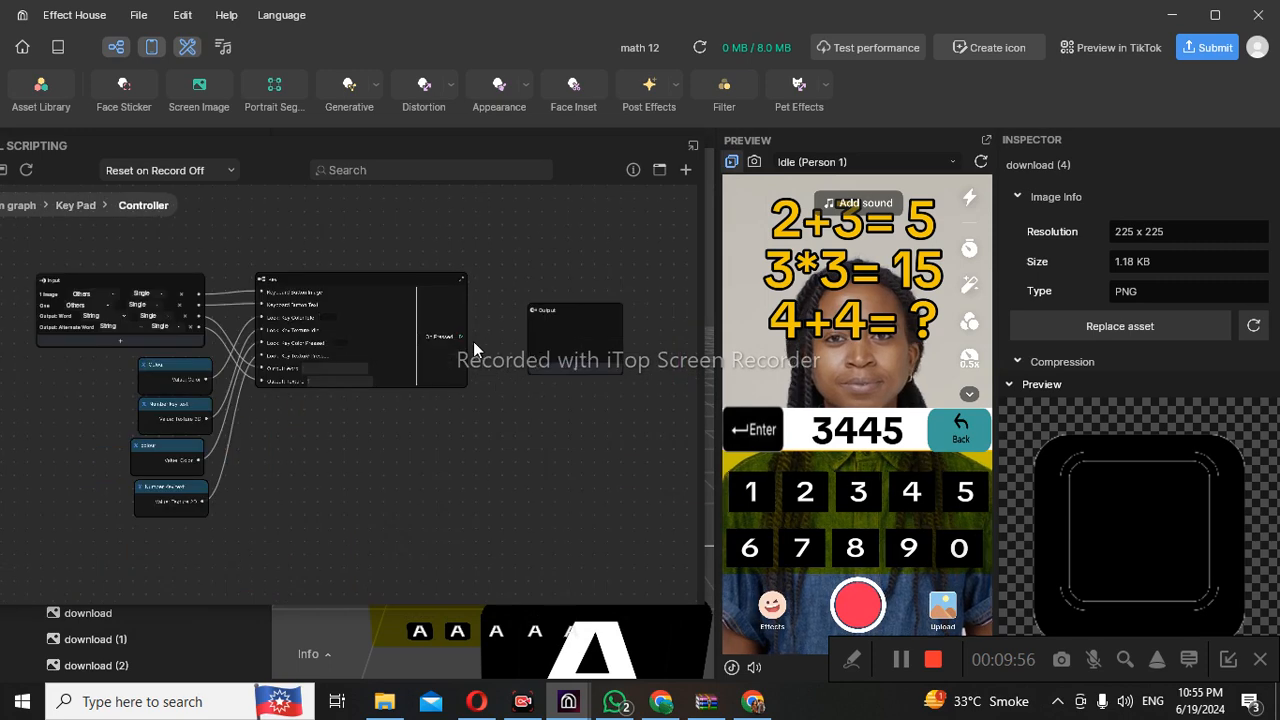
pyautogui.scroll(2, 329, 340)
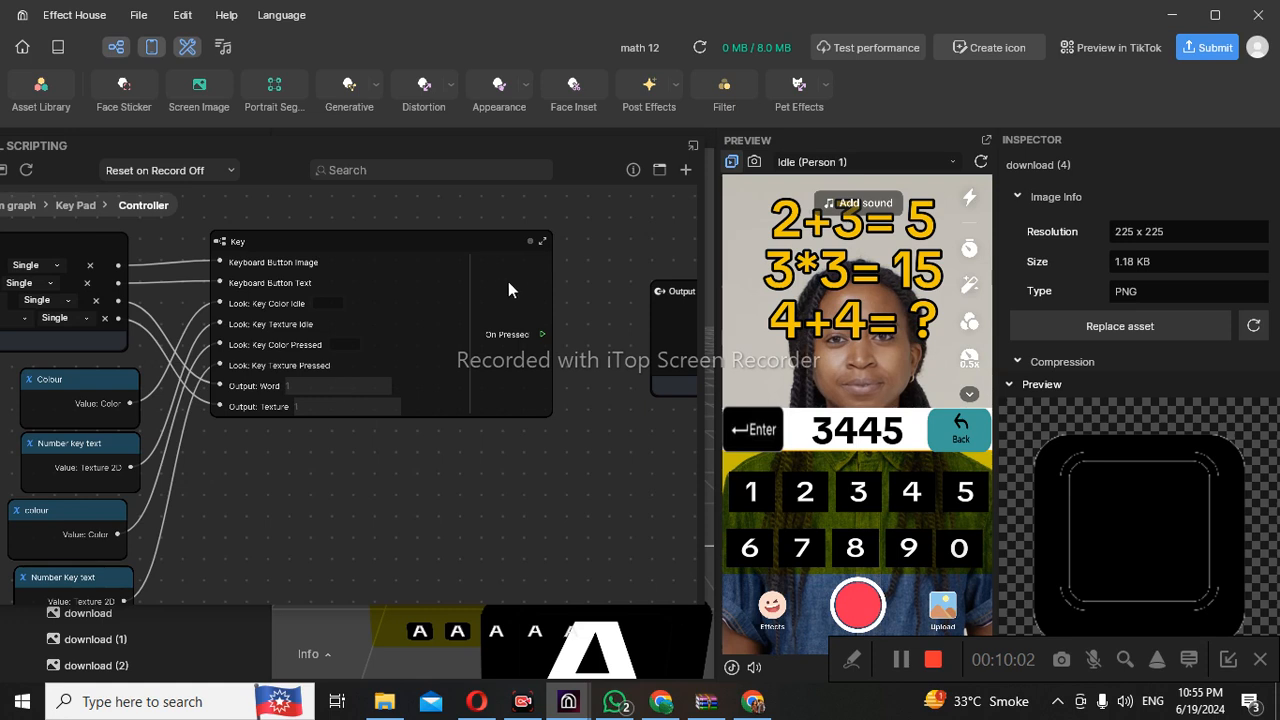
# Open the nested Key subgraph and examine its groups of connected nodes
pyautogui.click(542, 241)
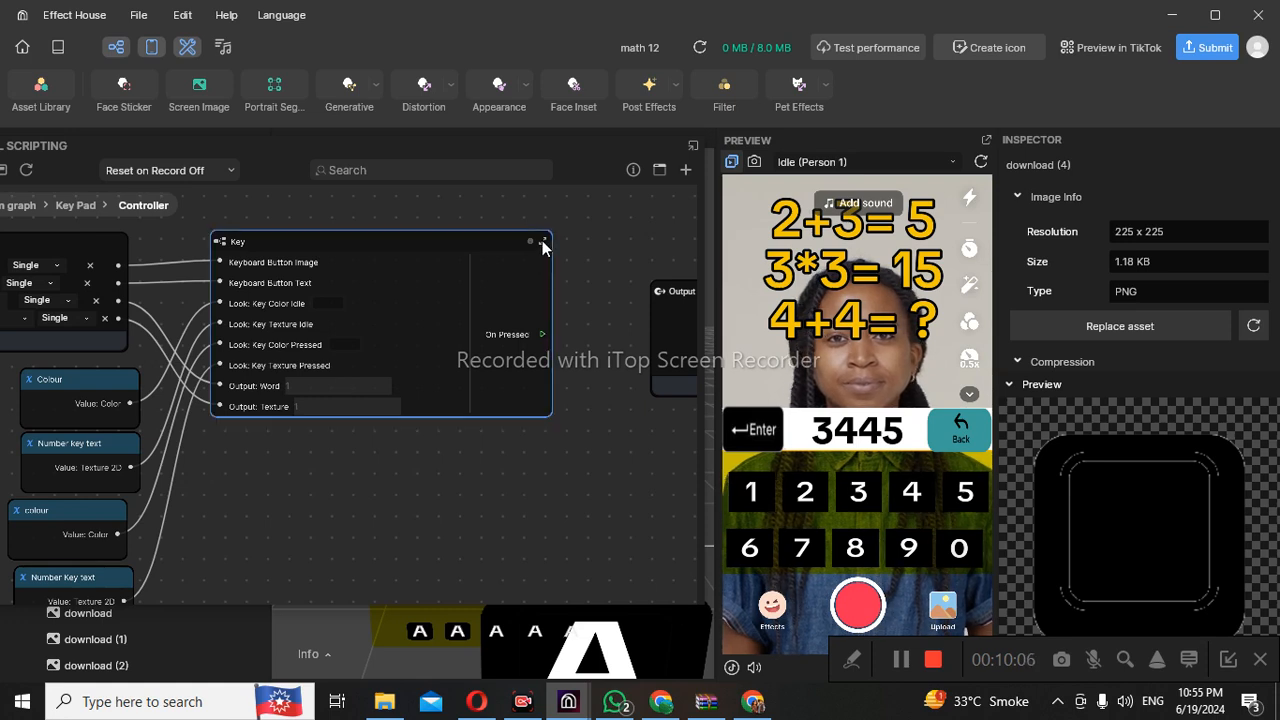
pyautogui.click(542, 241)
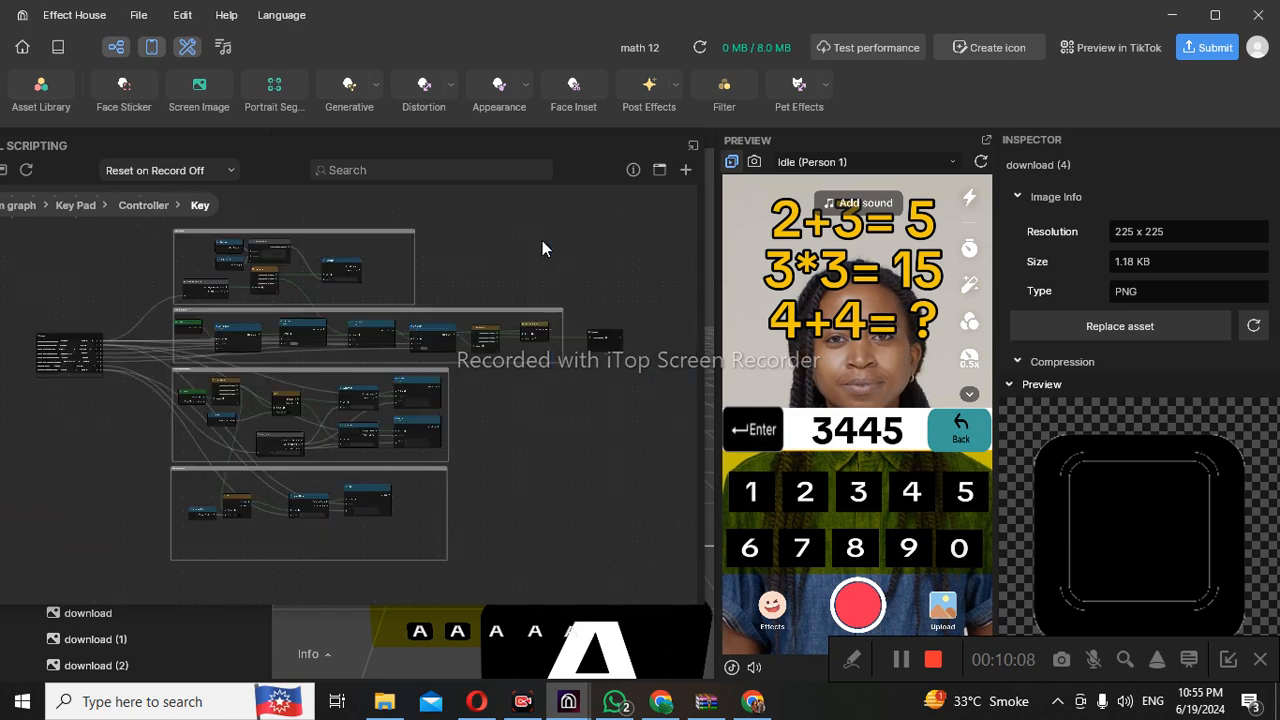
pyautogui.scroll(3, 202, 262)
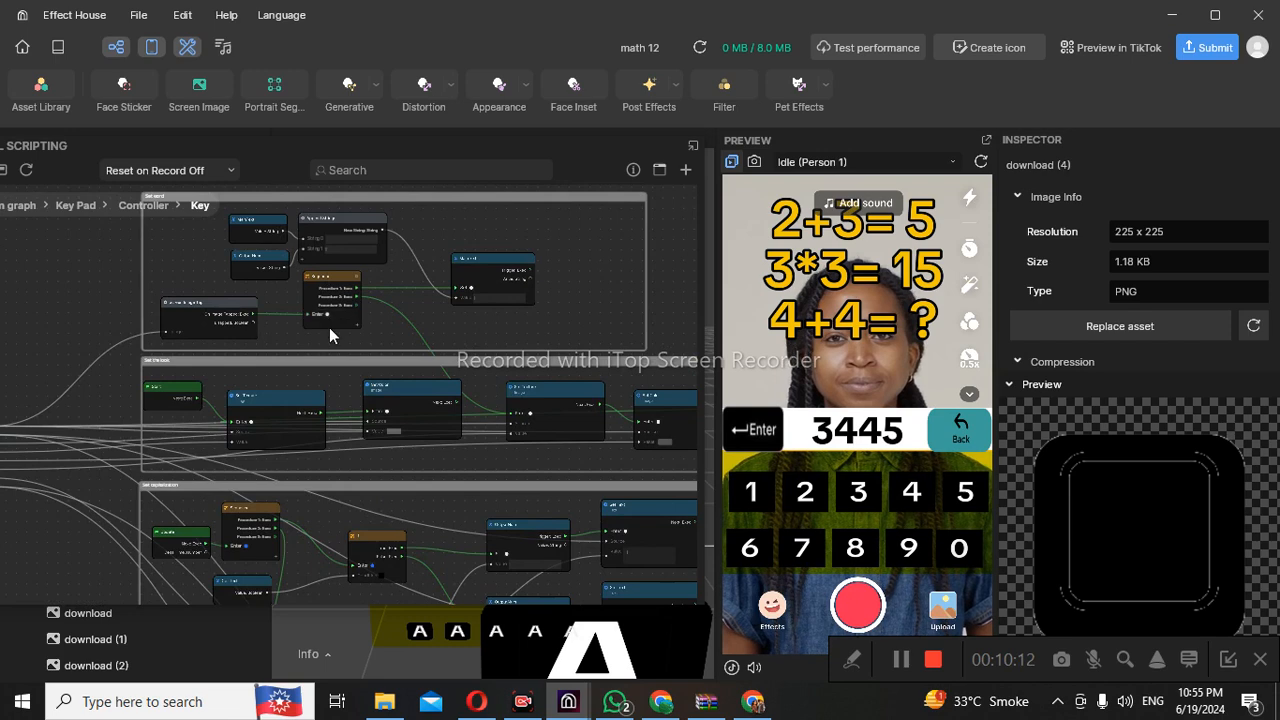
pyautogui.scroll(1, 330, 330)
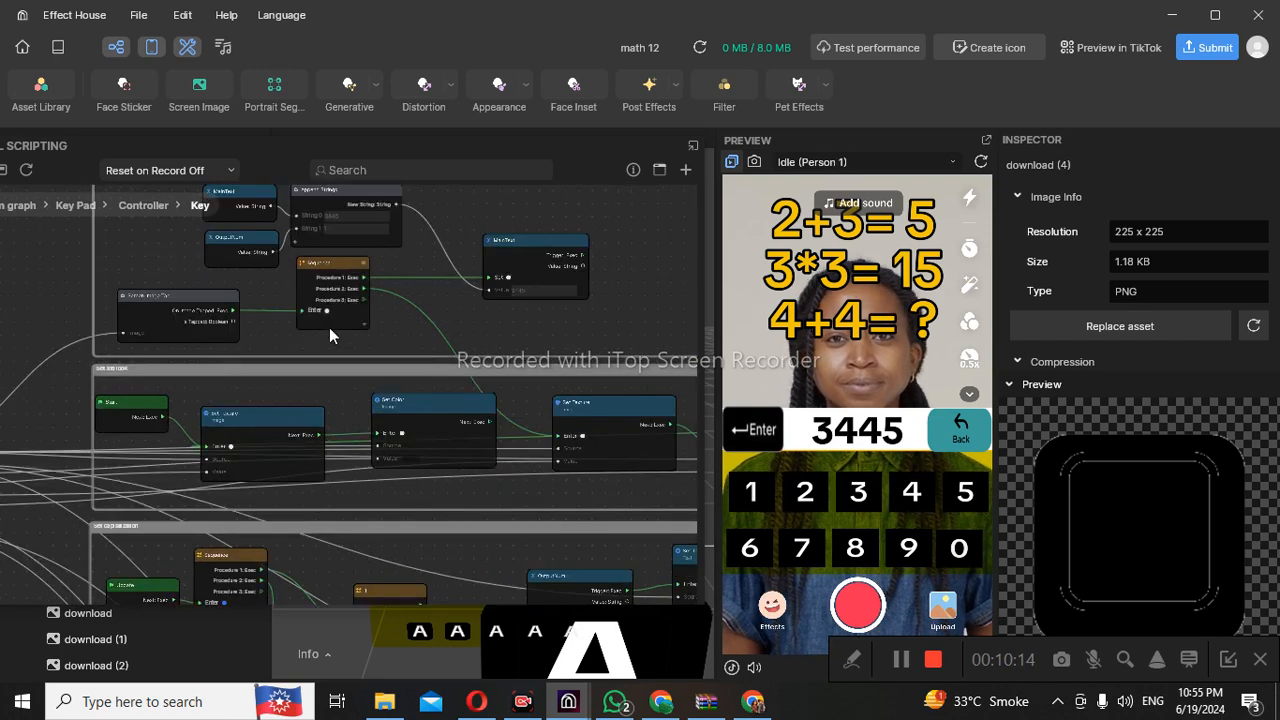
pyautogui.scroll(-4, 330, 330)
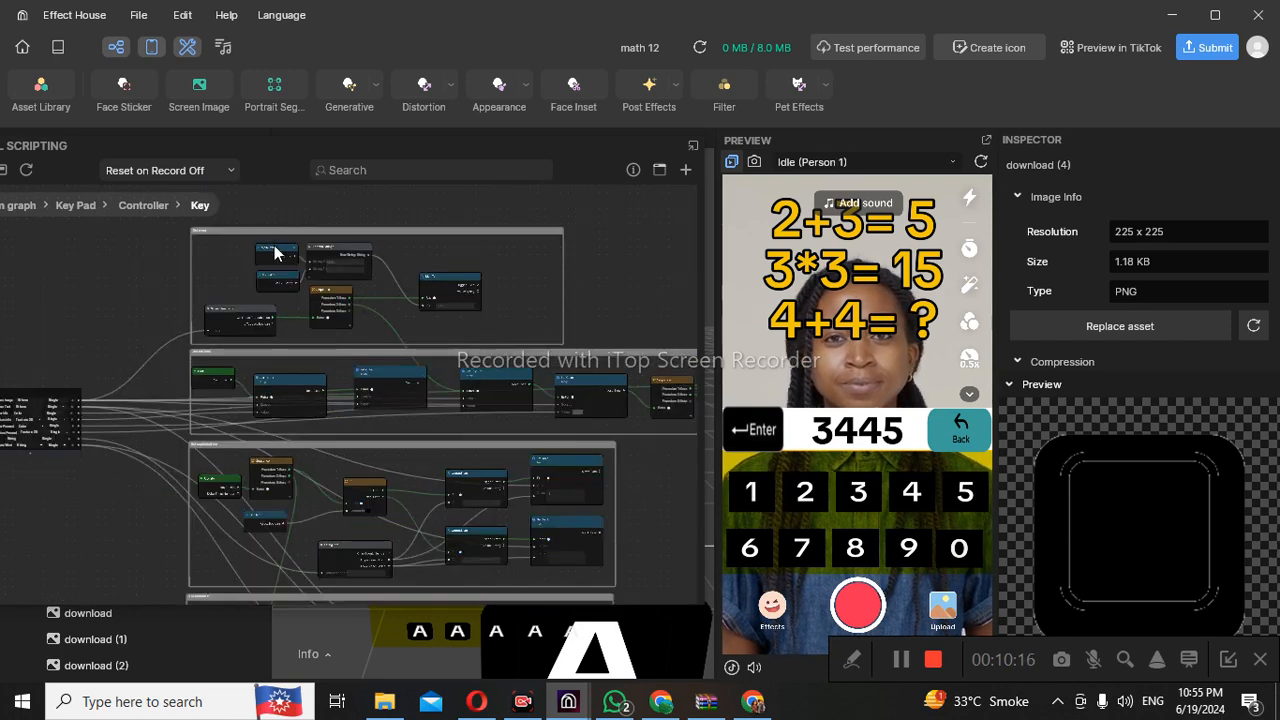
# Examine the MainText, OutputNum, Append Strings and Sequence nodes and the Input node of the Key subgraph
pyautogui.scroll(2, 329, 327)
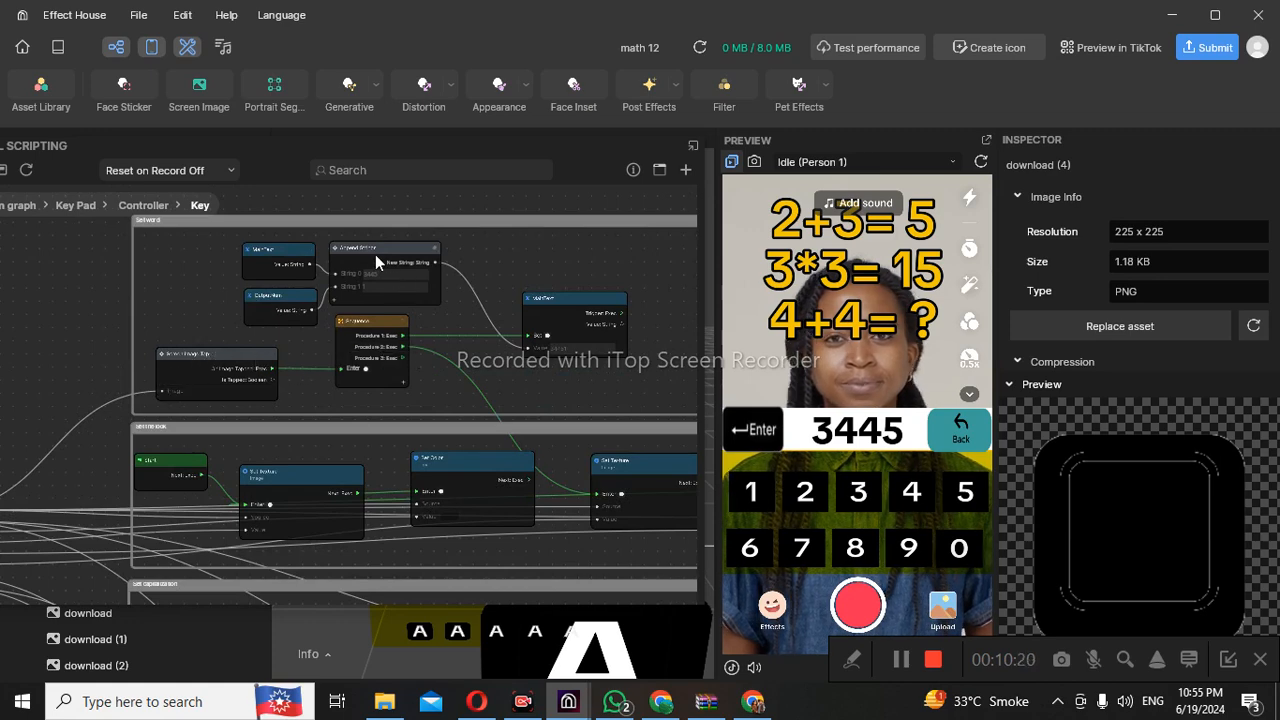
pyautogui.scroll(3, 368, 256)
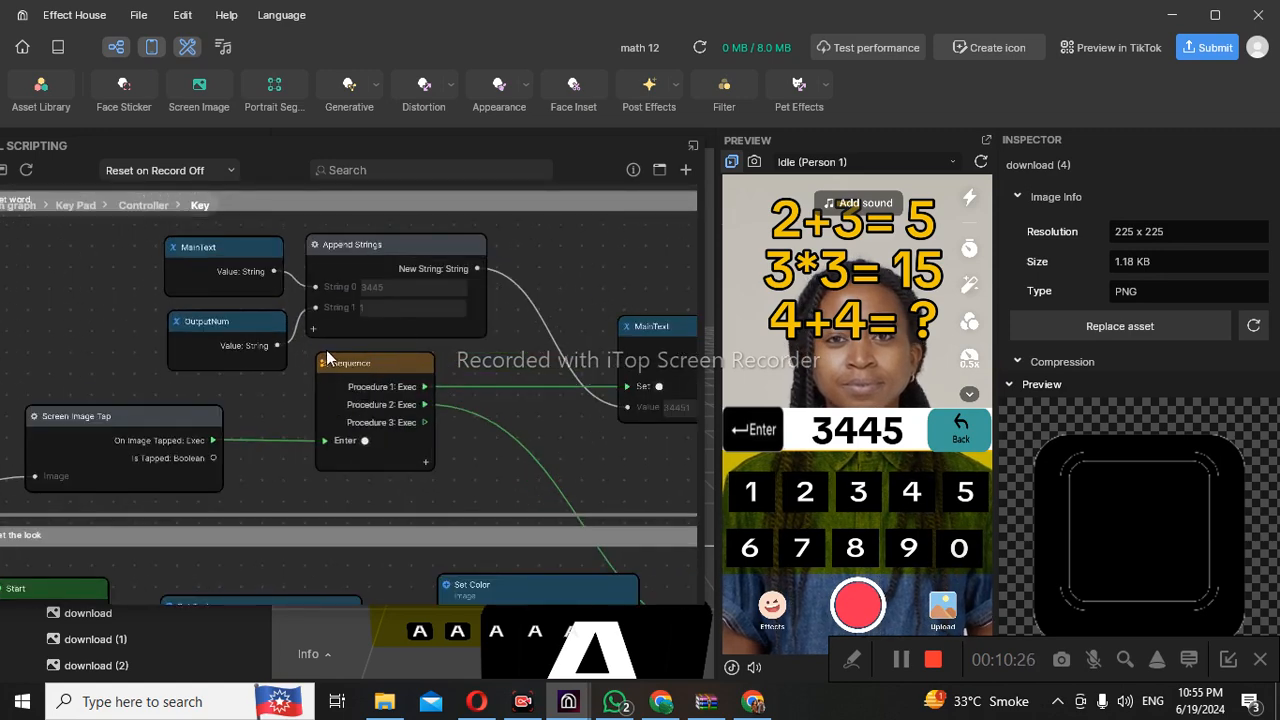
pyautogui.scroll(-5, 390, 330)
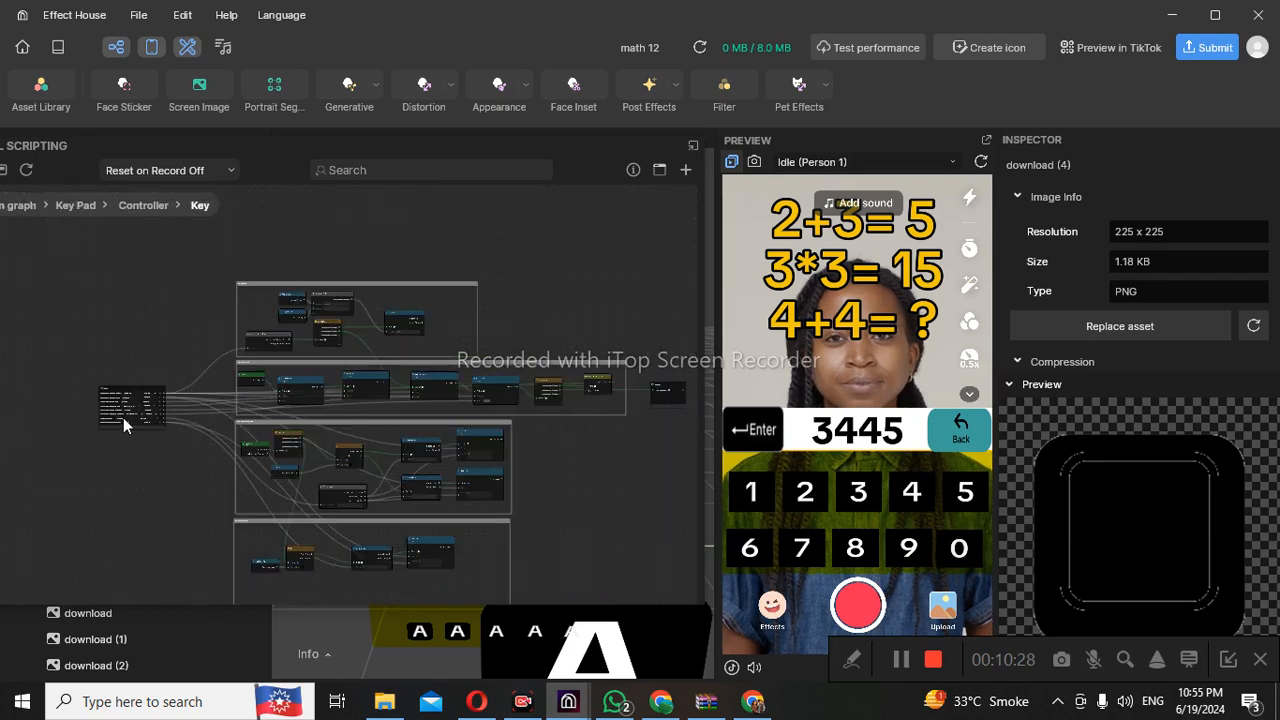
pyautogui.scroll(5, 118, 410)
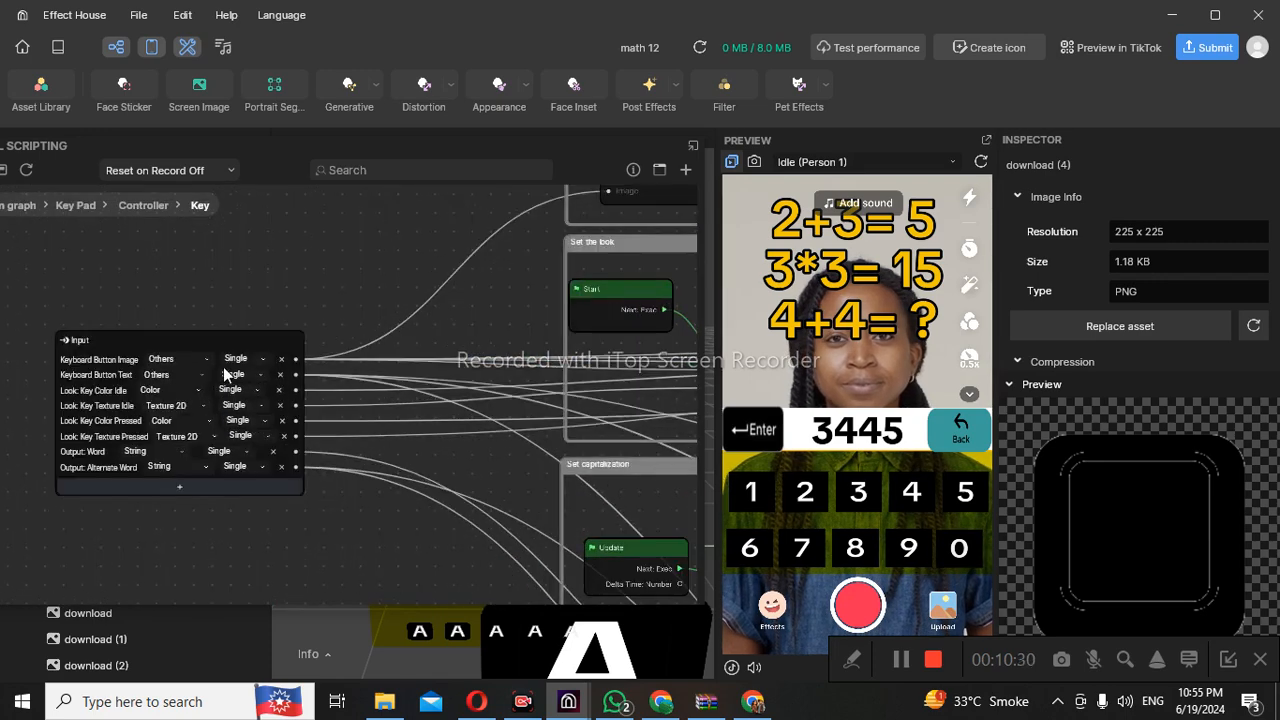
pyautogui.click(154, 342)
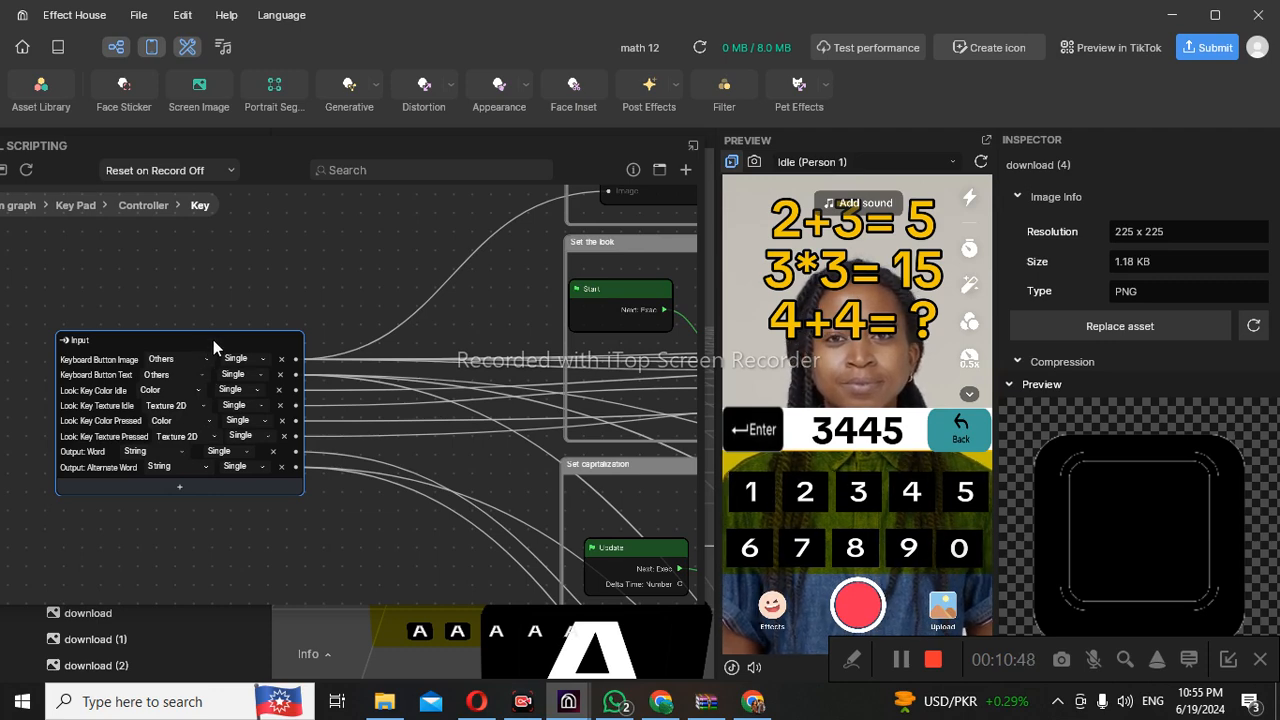
# Examine the Set the look and Set capitalization groups of the Key subgraph
pyautogui.scroll(-2, 353, 358)
pyautogui.scroll(-4, 600, 335)
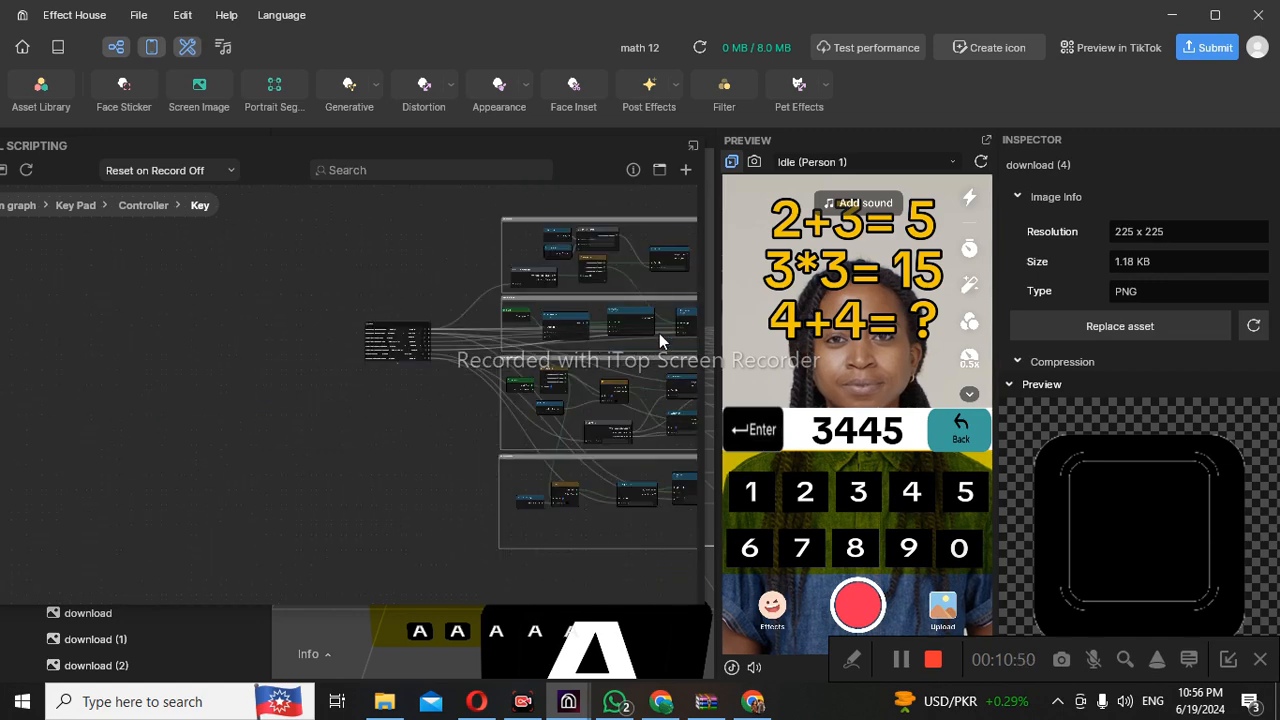
pyautogui.scroll(3, 659, 333)
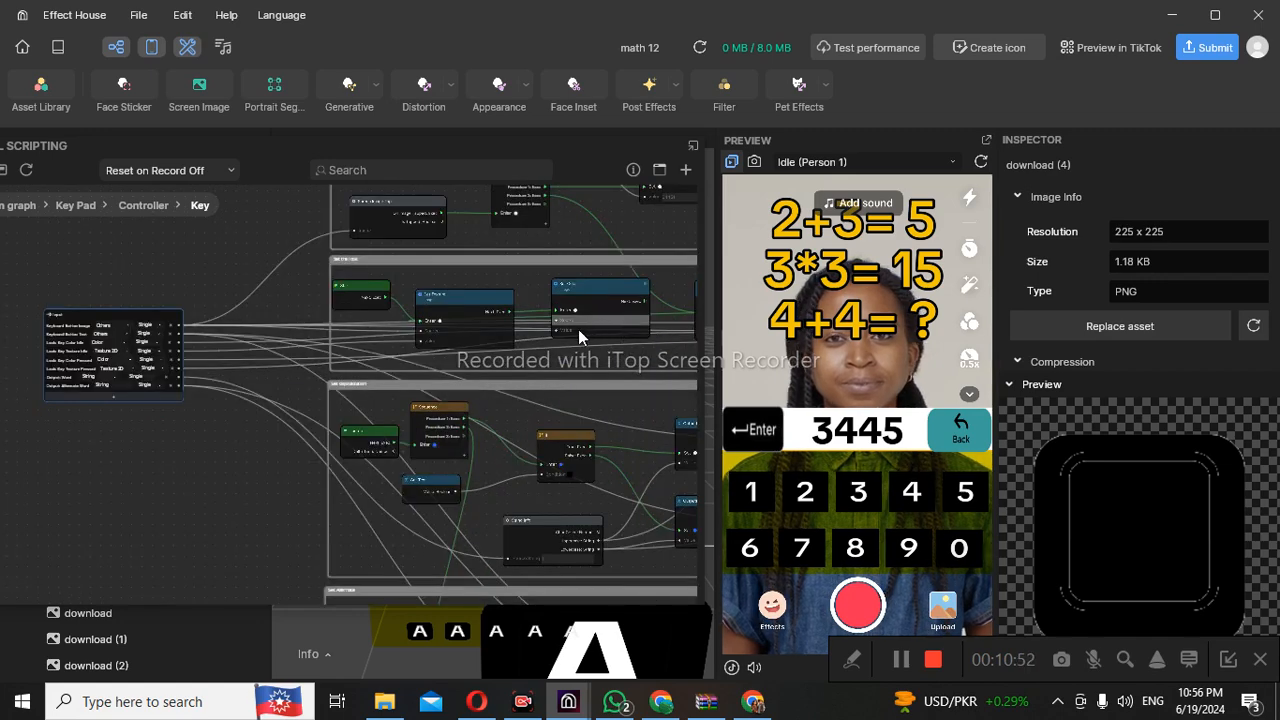
pyautogui.scroll(3, 440, 322)
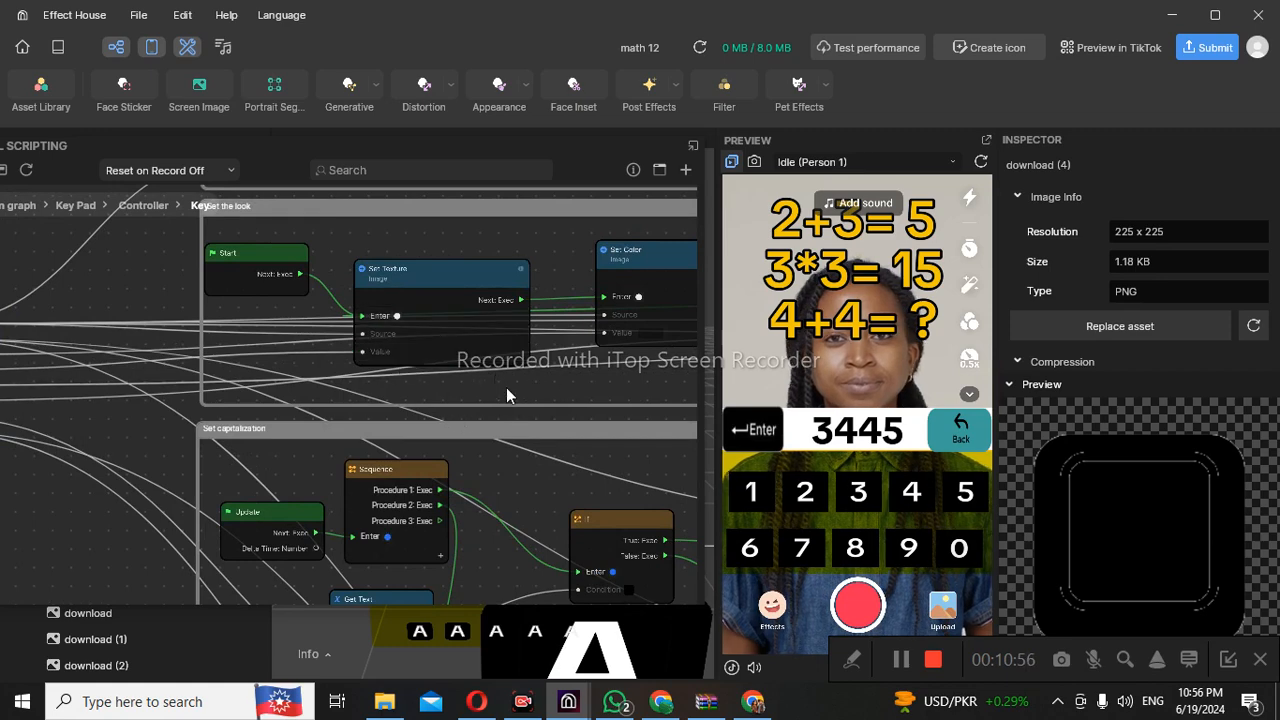
pyautogui.scroll(-5, 508, 389)
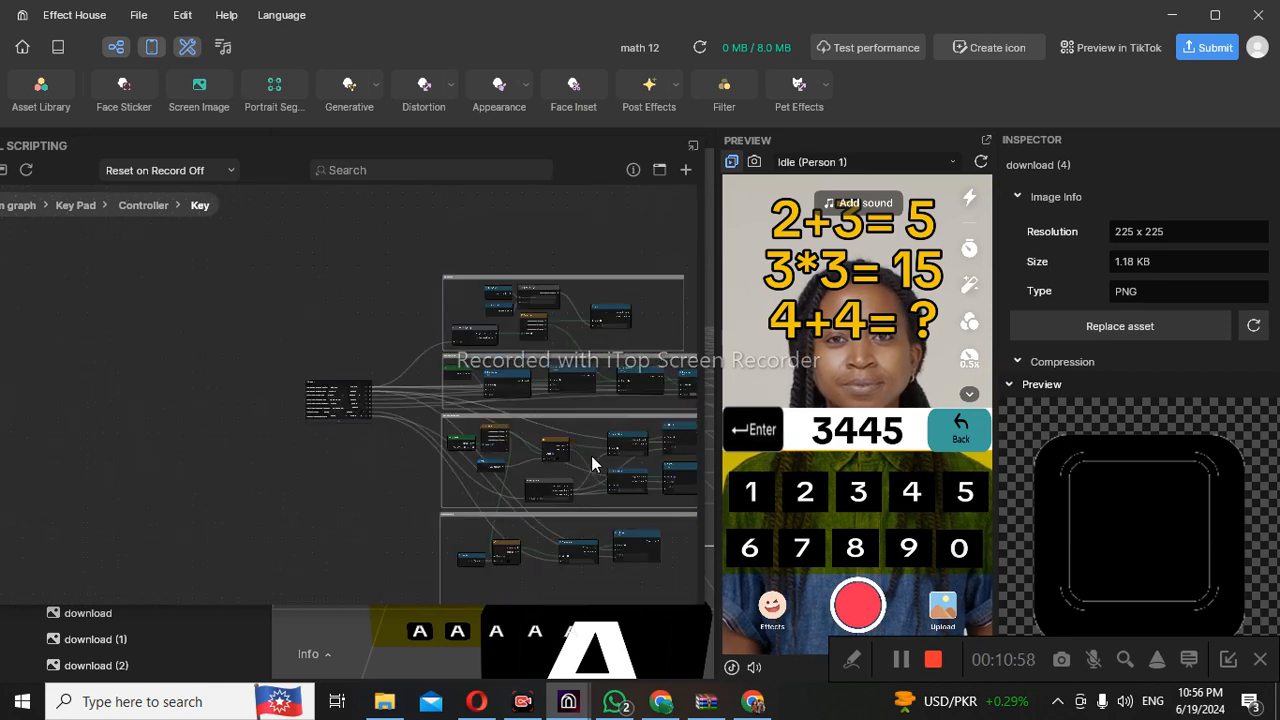
pyautogui.scroll(4, 505, 469)
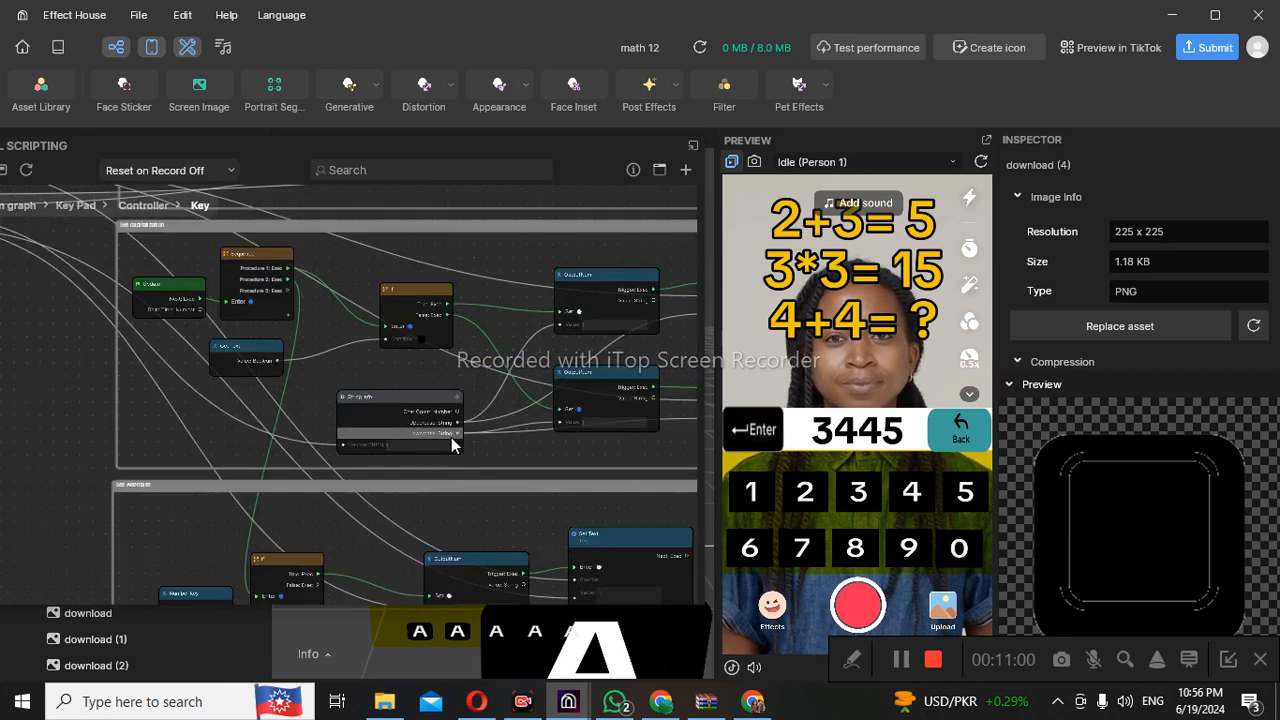
pyautogui.scroll(-4, 451, 437)
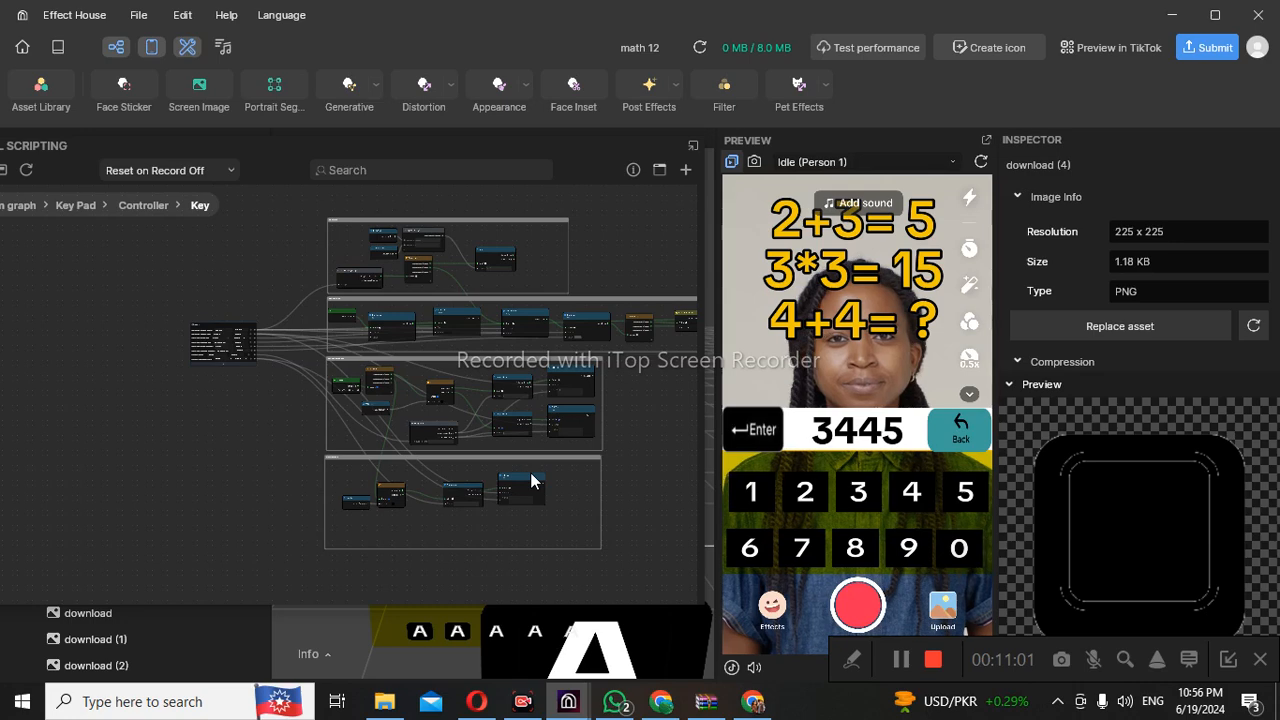
# Test the number 1 key twice in the preview and examine the Key subgraph's connected groups
pyautogui.click(752, 496)
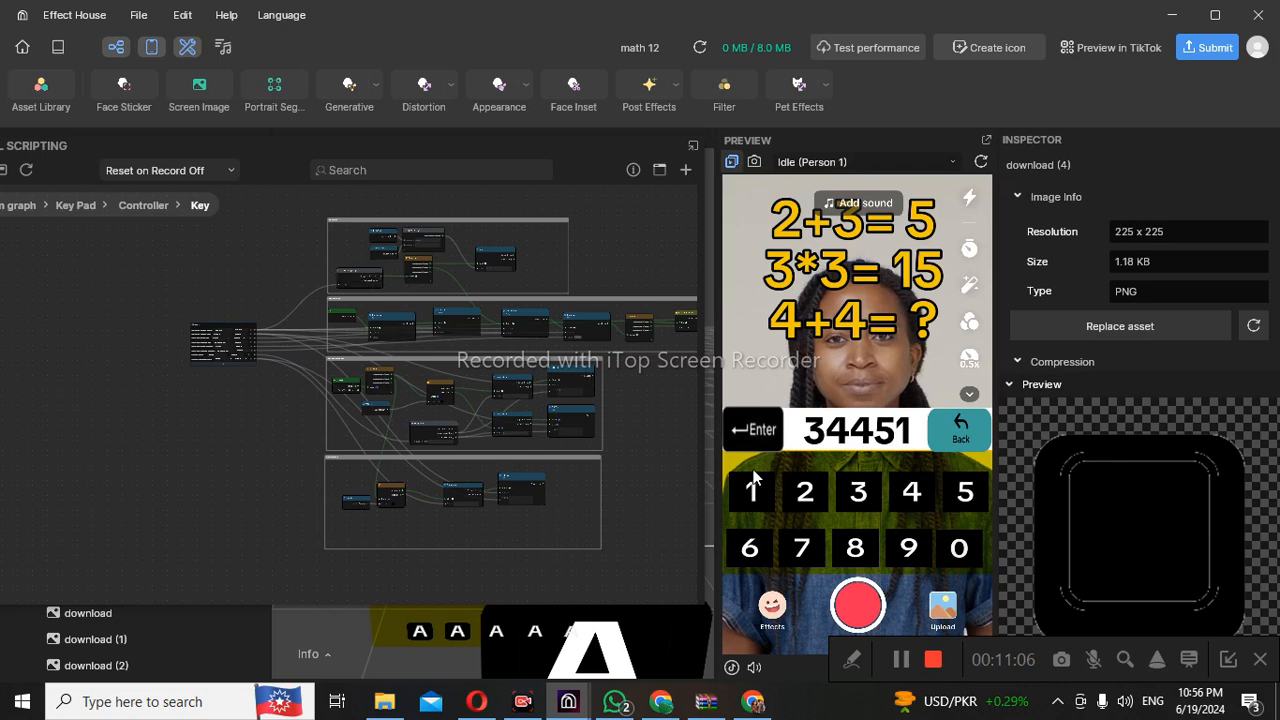
pyautogui.click(755, 484)
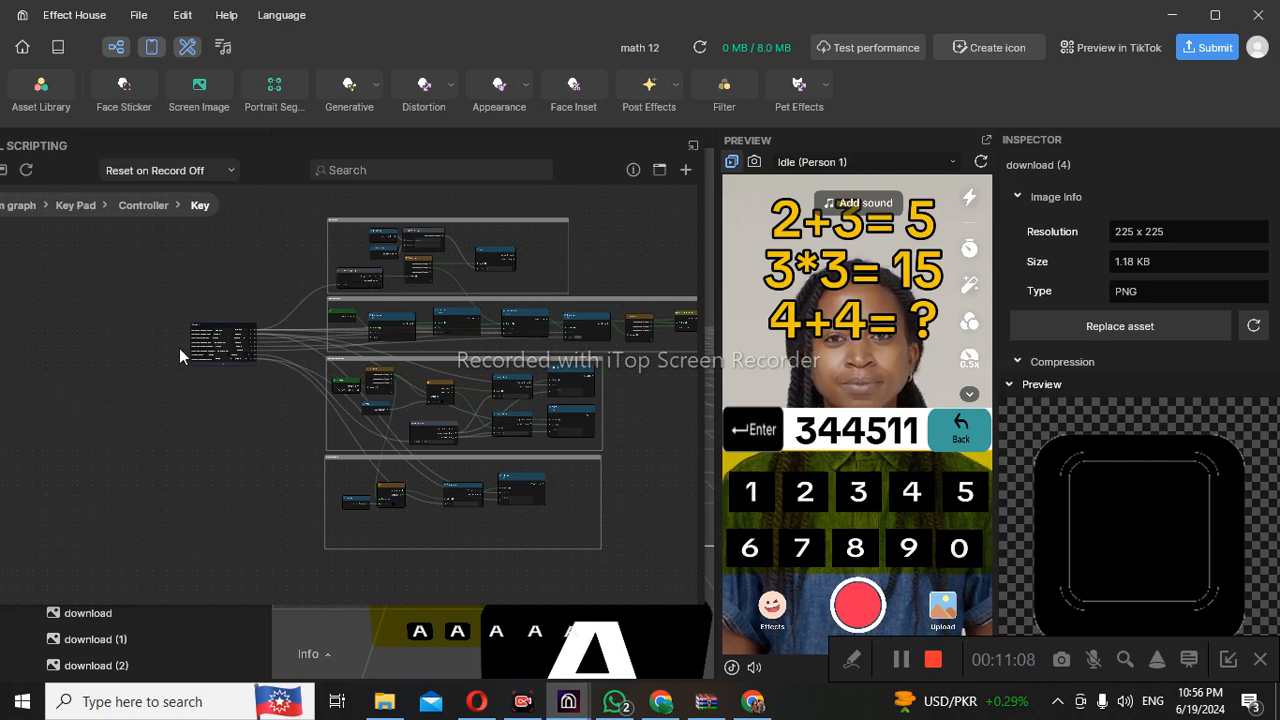
pyautogui.scroll(5, 528, 318)
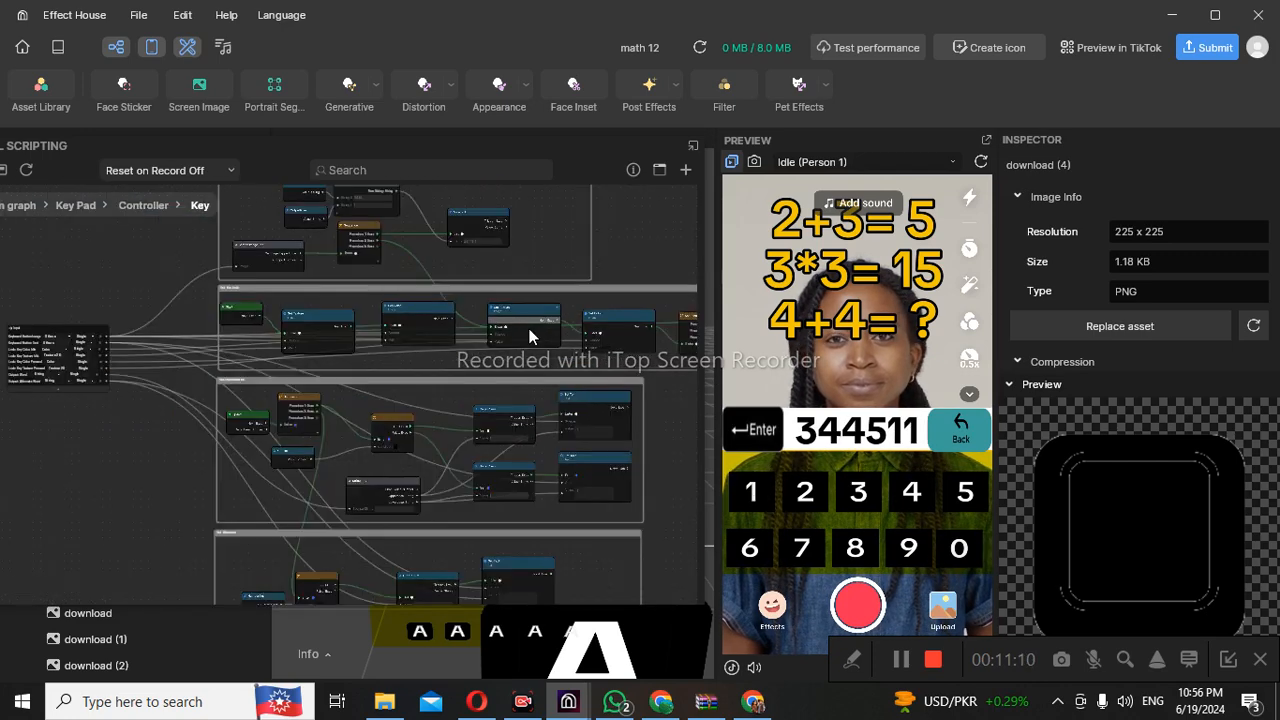
pyautogui.scroll(-4, 528, 338)
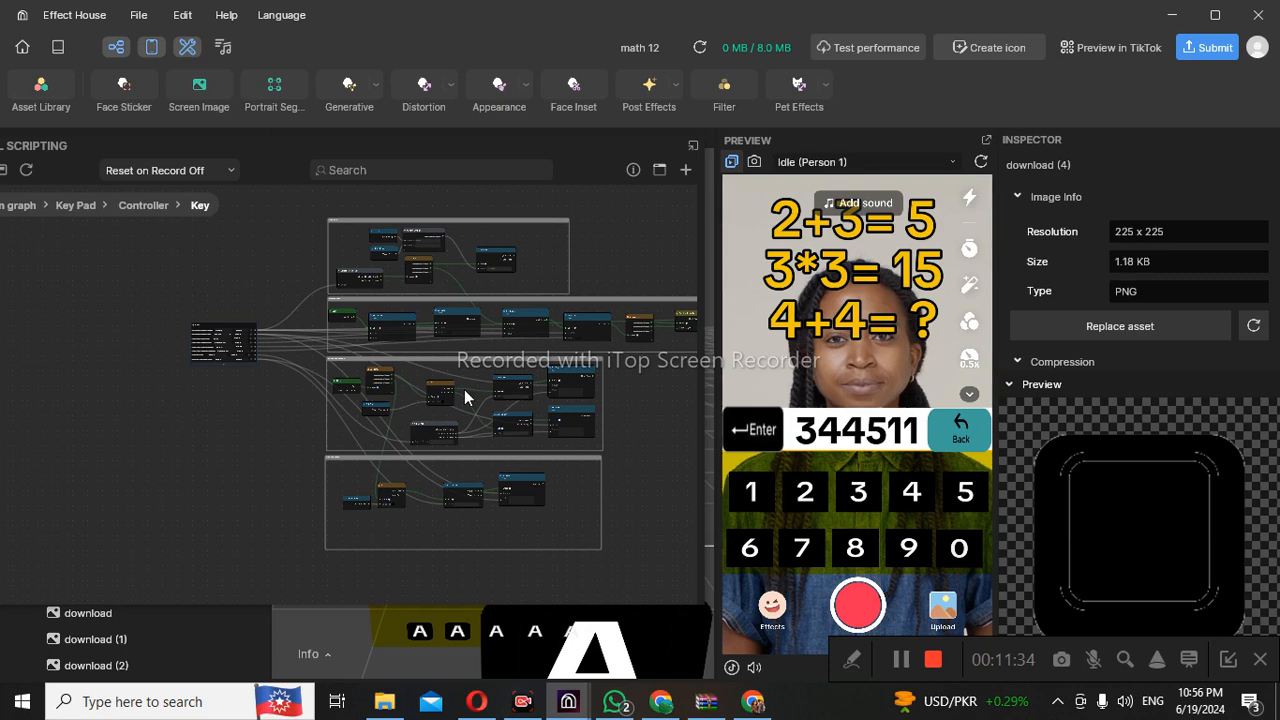
# Return through the Controller graph to the Key Pad graph and examine the nodes beside the purple comment group
pyautogui.click(148, 205)
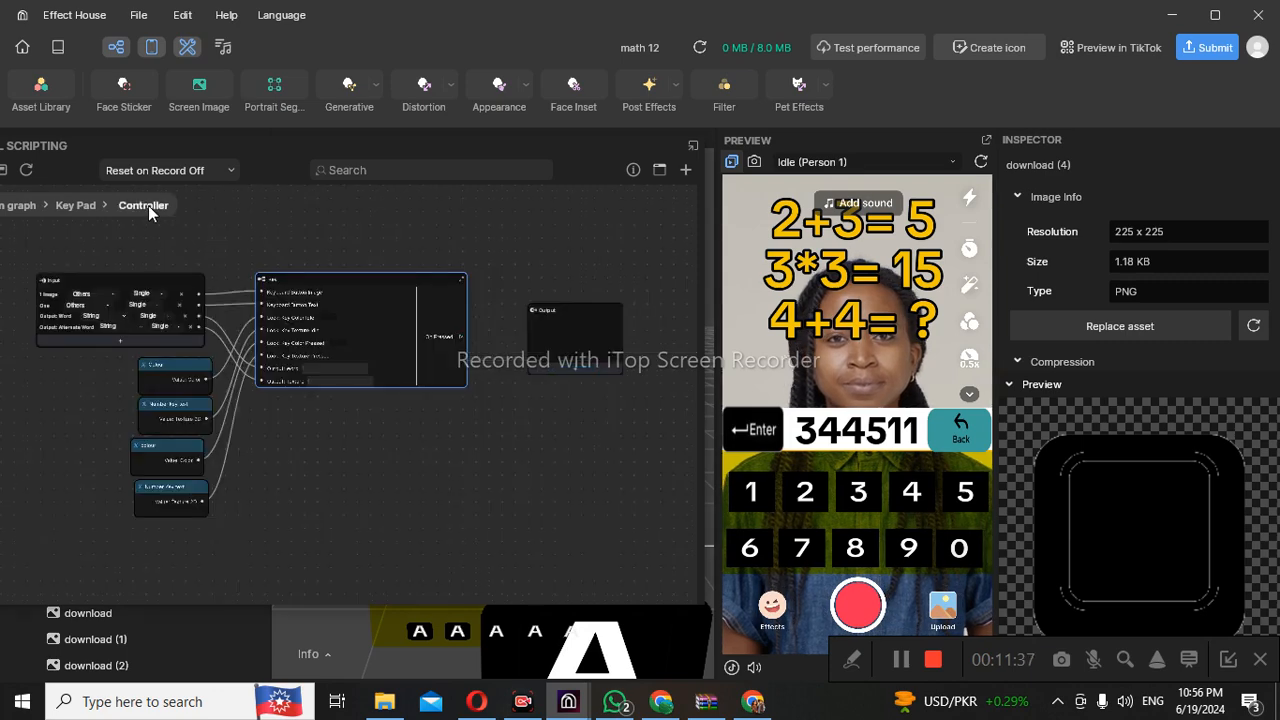
pyautogui.click(79, 206)
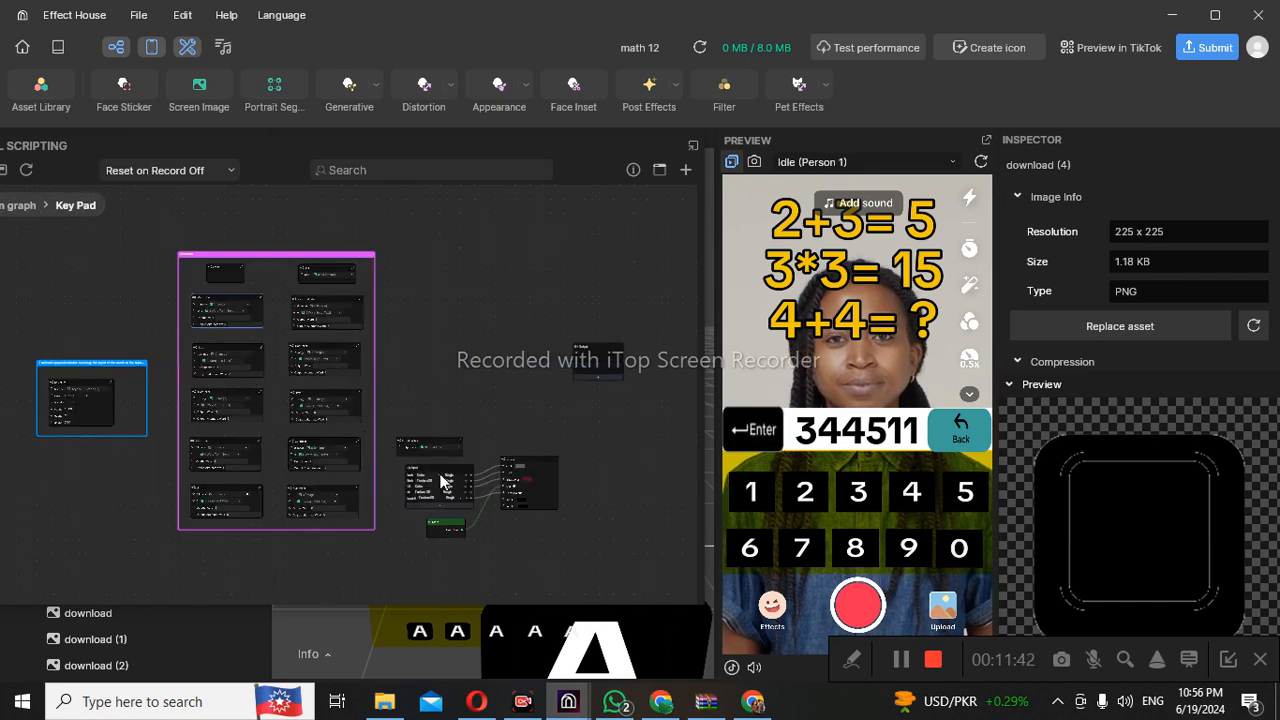
pyautogui.scroll(4, 443, 482)
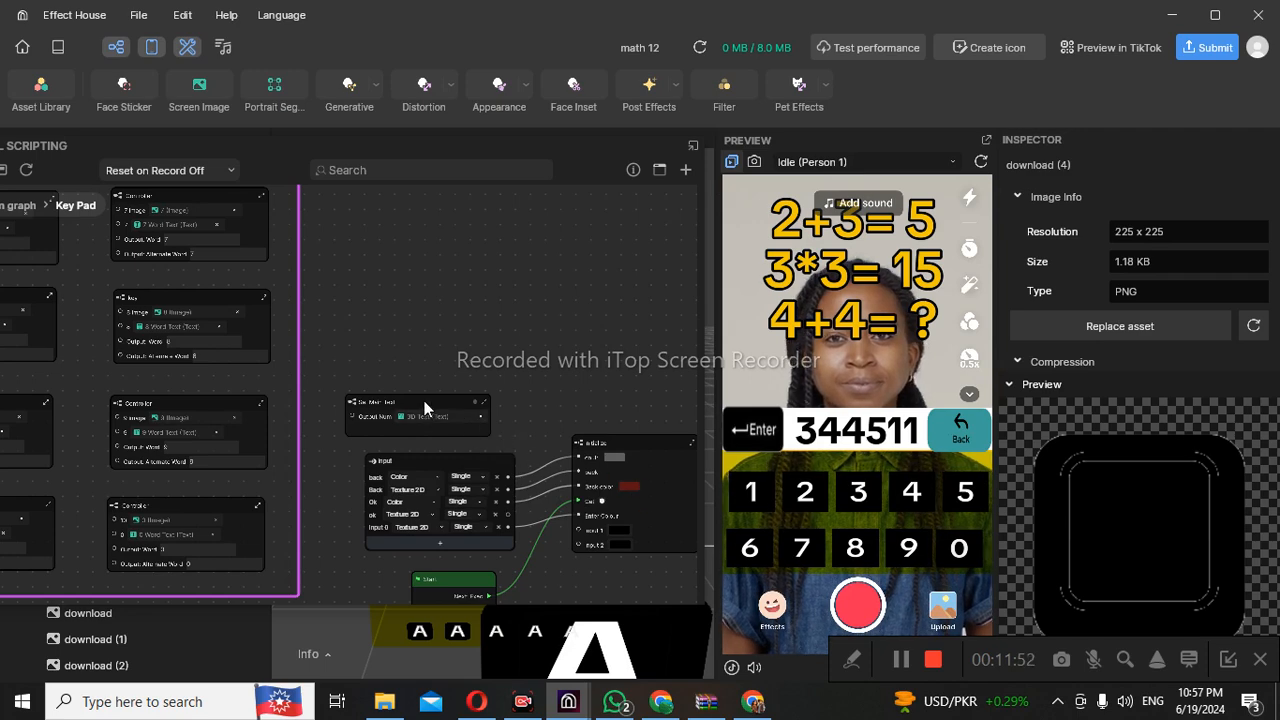
pyautogui.scroll(-5, 424, 408)
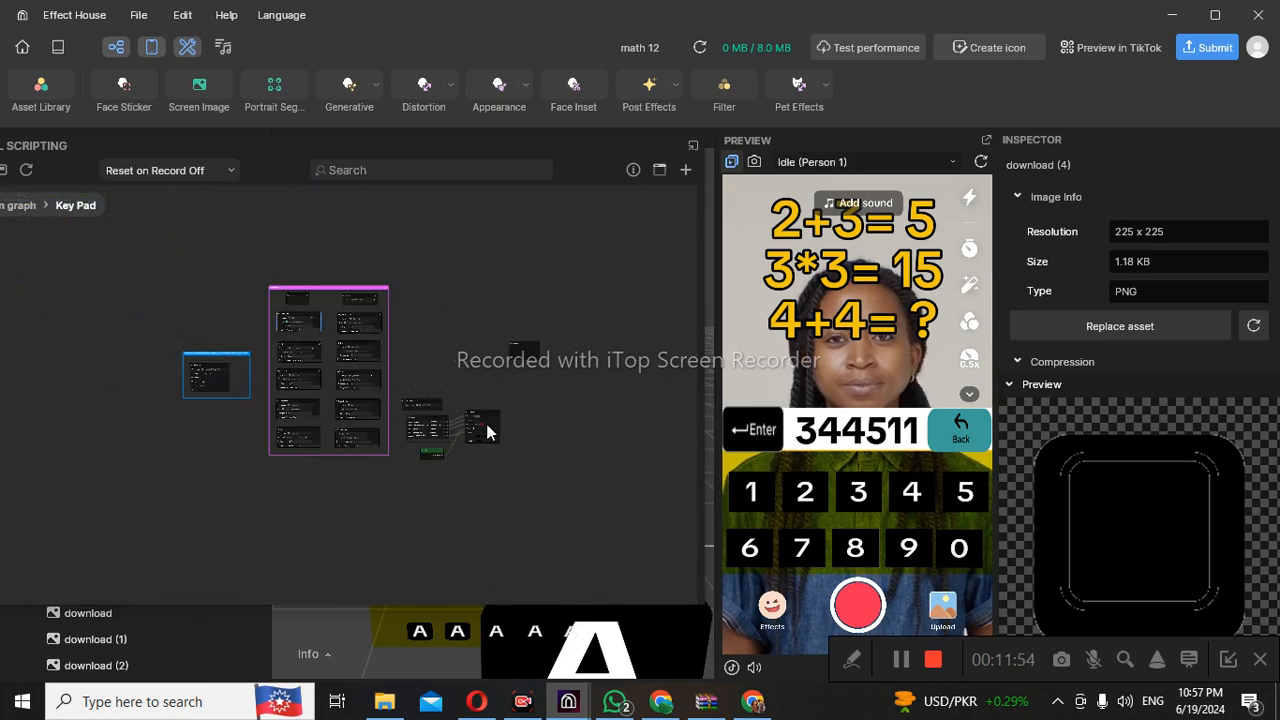
pyautogui.scroll(2, 402, 410)
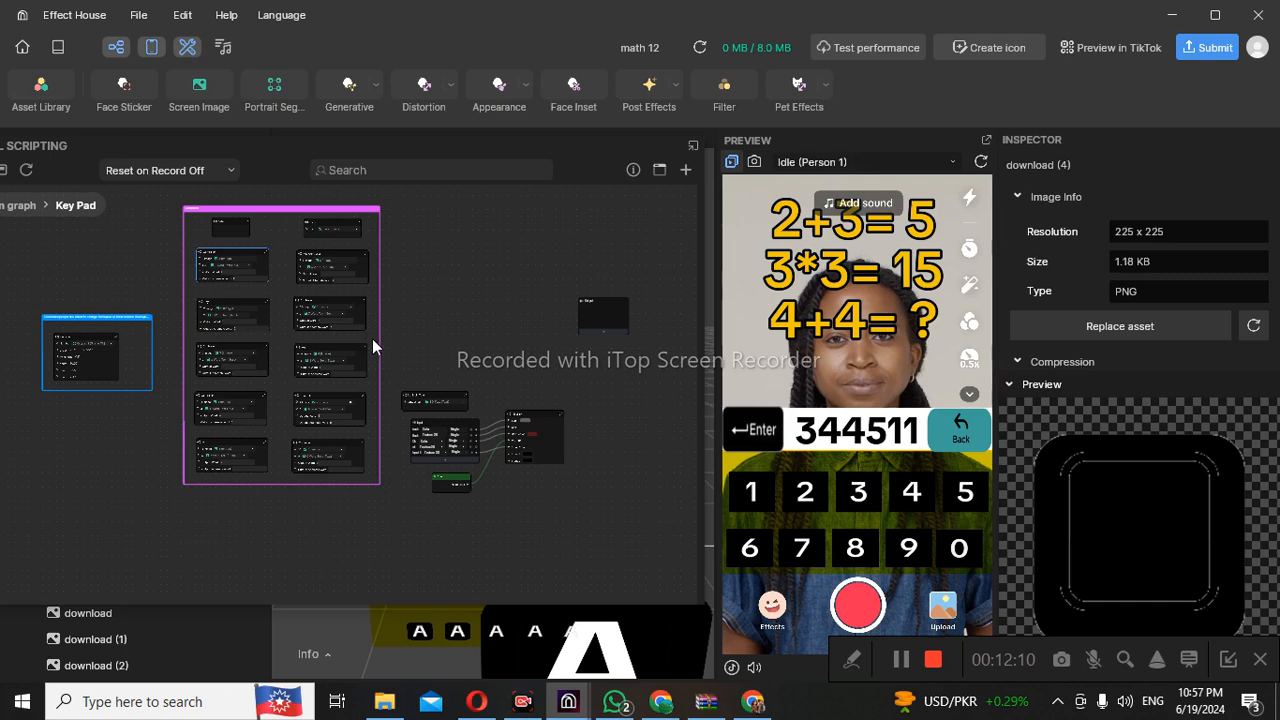
pyautogui.scroll(-3, 431, 371)
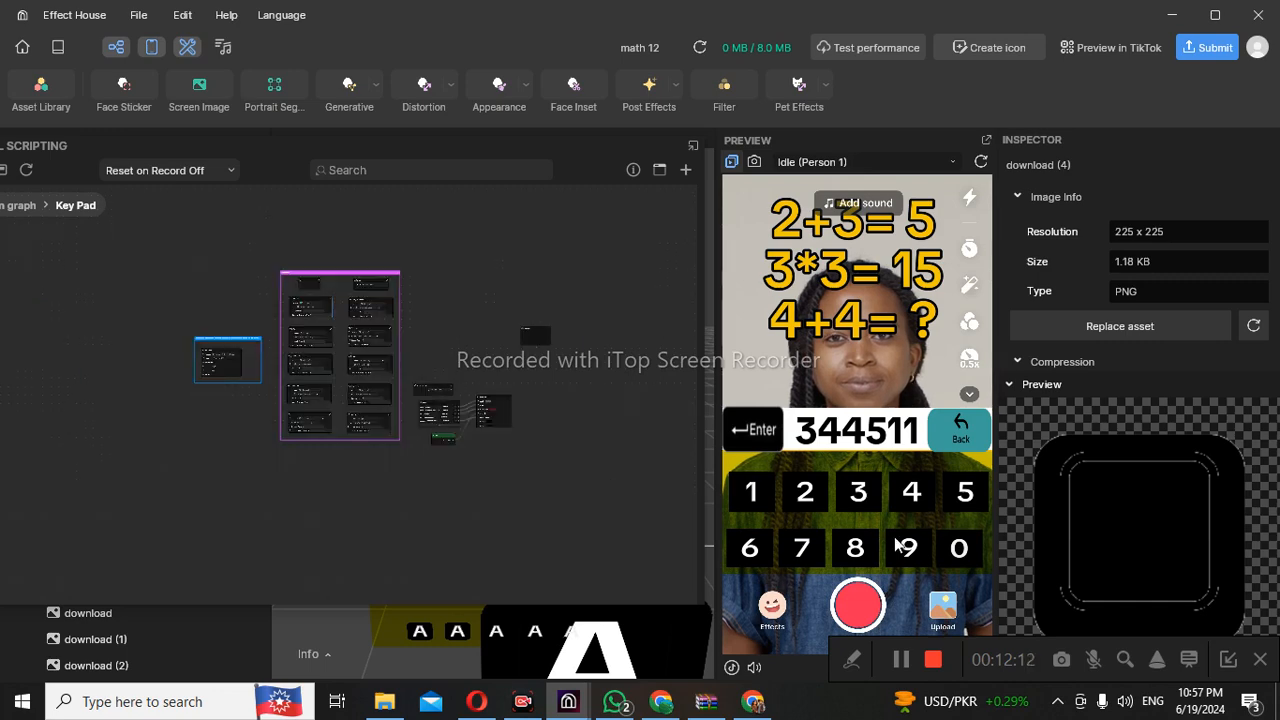
# Test the Back key in the preview by removing digits from the answer display
pyautogui.click(955, 437)
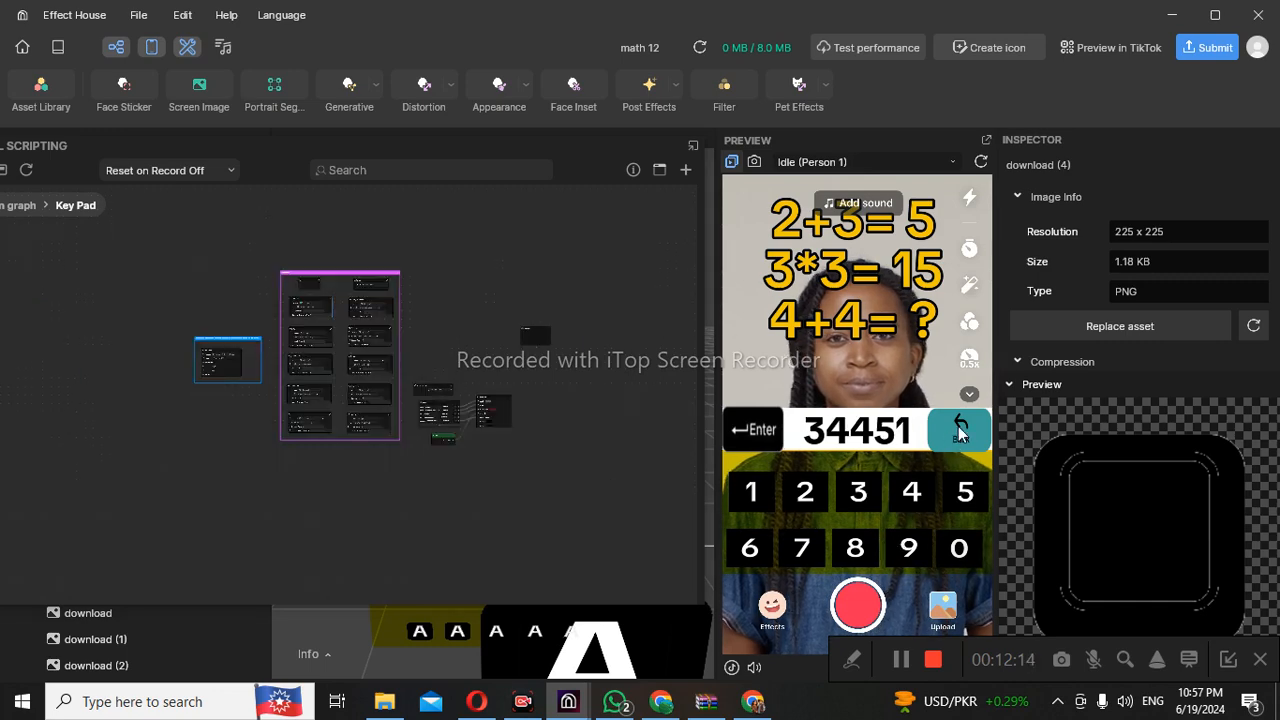
pyautogui.click(959, 433)
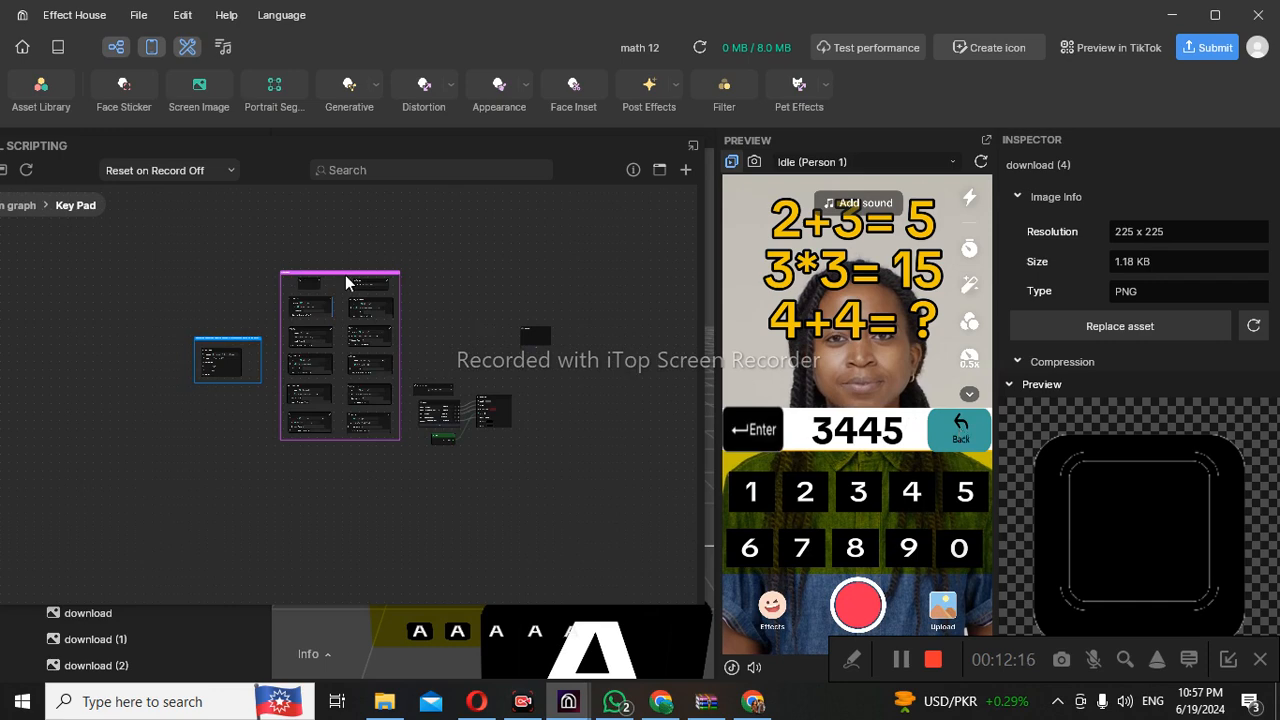
# Open the Enter subgraph in the purple comment group and the Enter subgraph nested inside it
pyautogui.scroll(2, 370, 287)
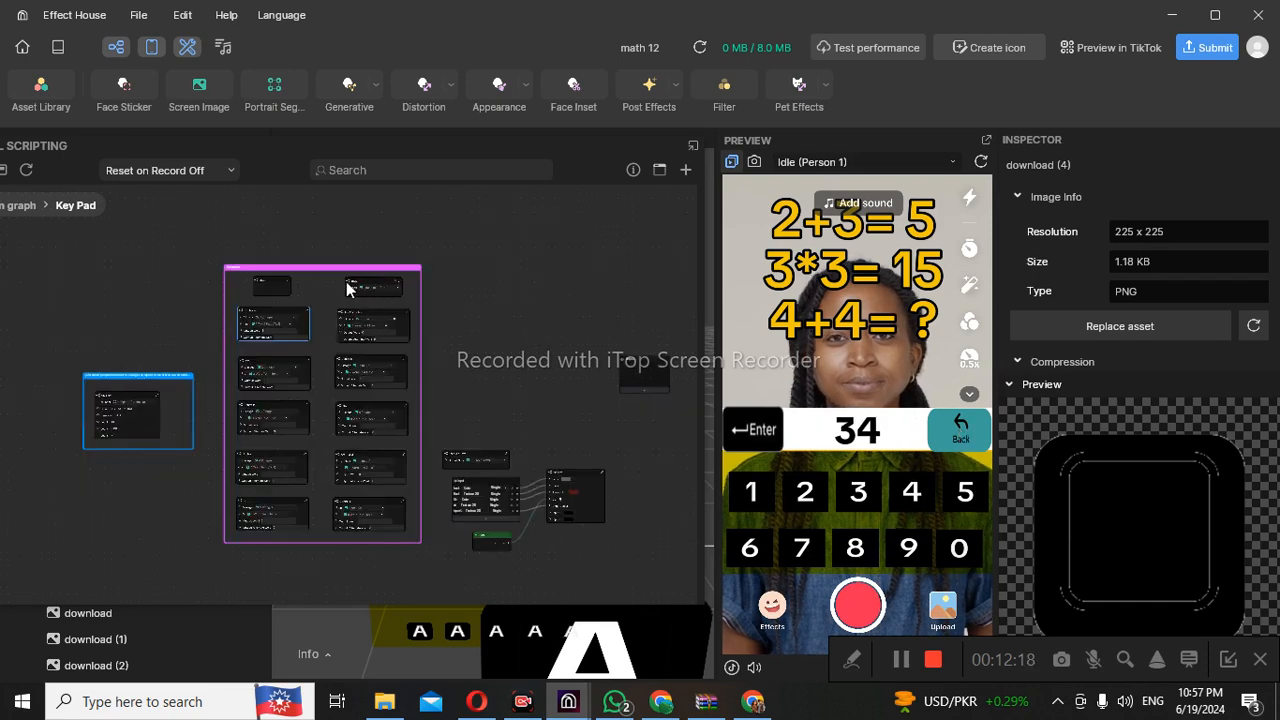
pyautogui.scroll(3, 354, 286)
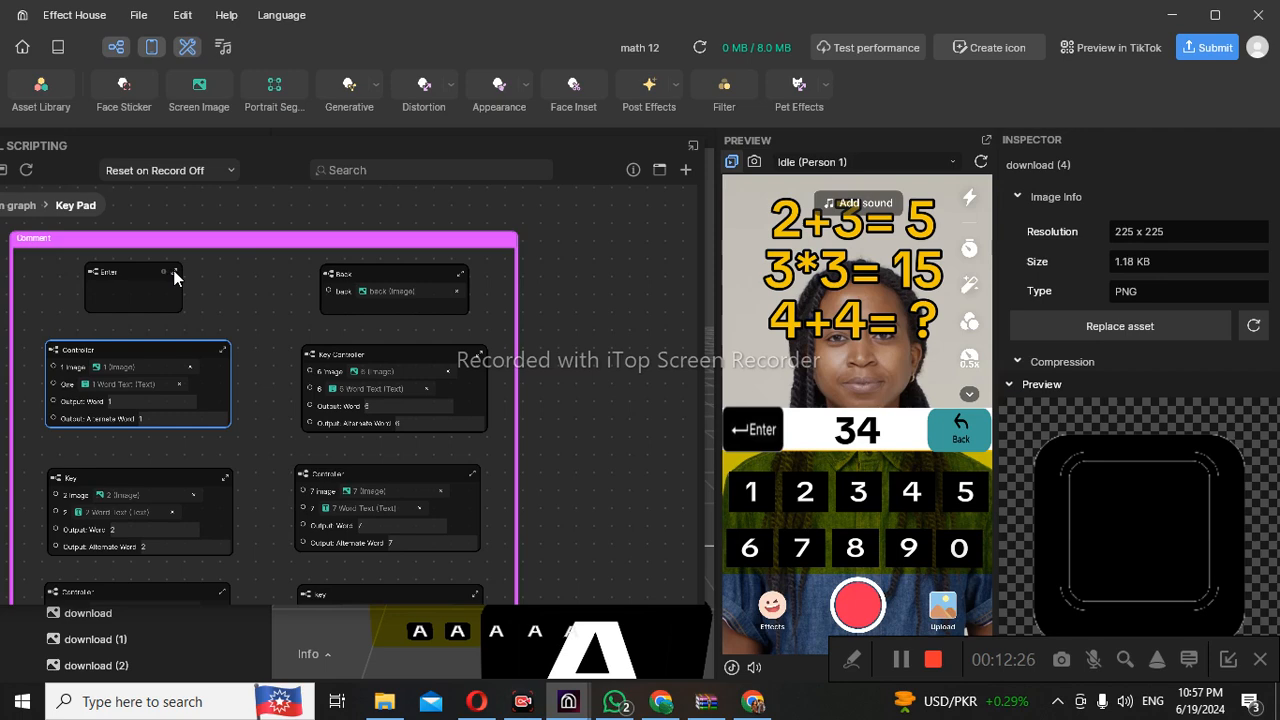
pyautogui.click(173, 270)
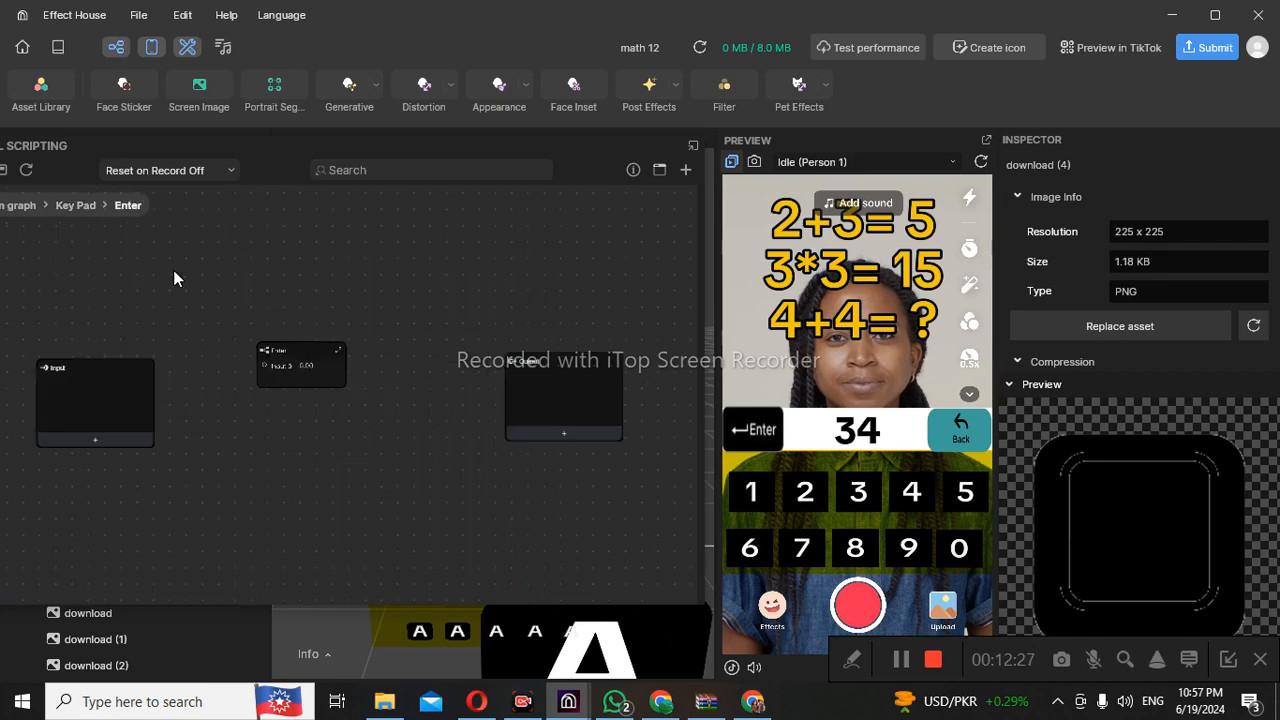
pyautogui.scroll(1, 343, 349)
pyautogui.rightClick(343, 349)
pyautogui.scroll(1, 343, 349)
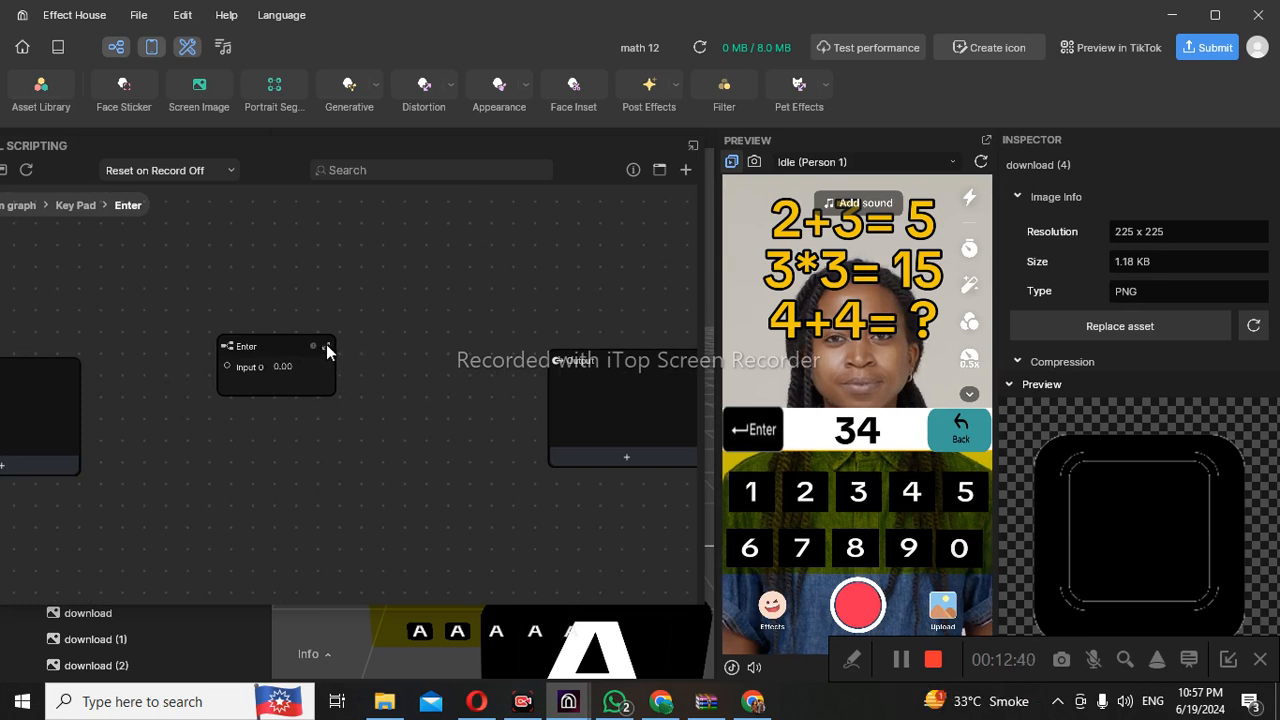
pyautogui.click(326, 347)
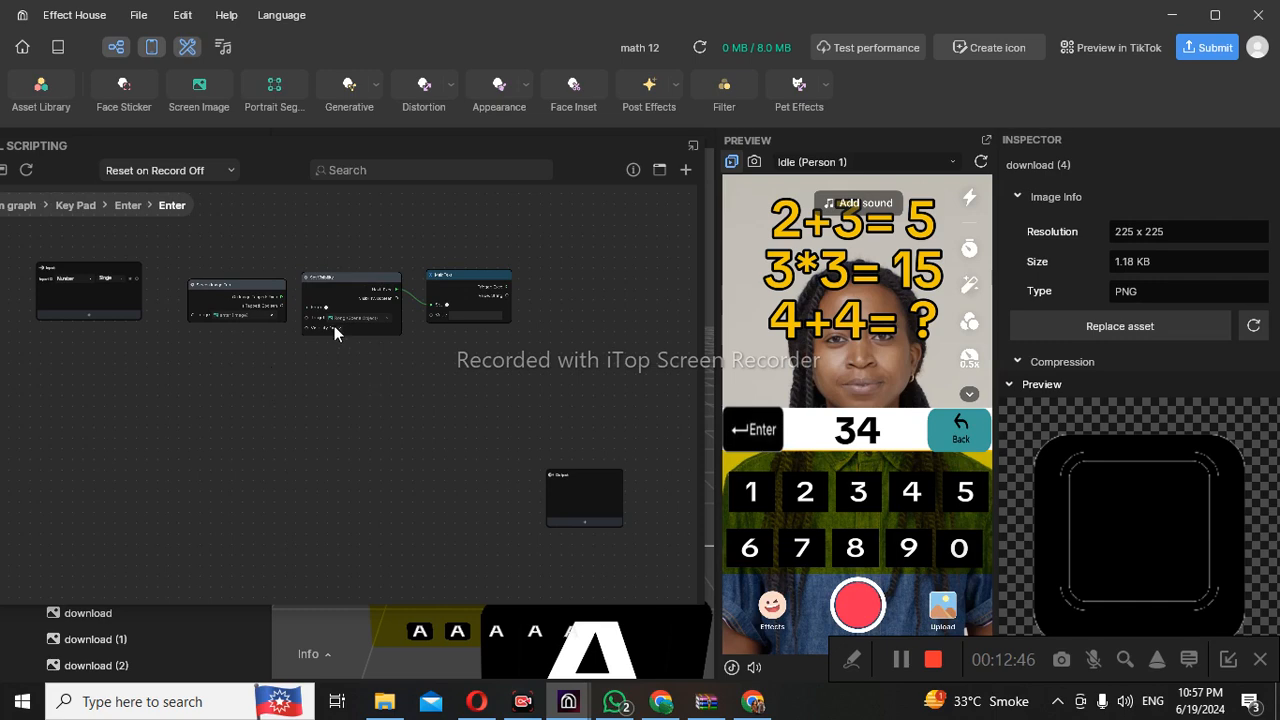
# Examine the nested Enter subgraph's nodes and test the Enter key in the preview
pyautogui.rightClick(316, 308)
pyautogui.scroll(2, 317, 244)
pyautogui.click(752, 428)
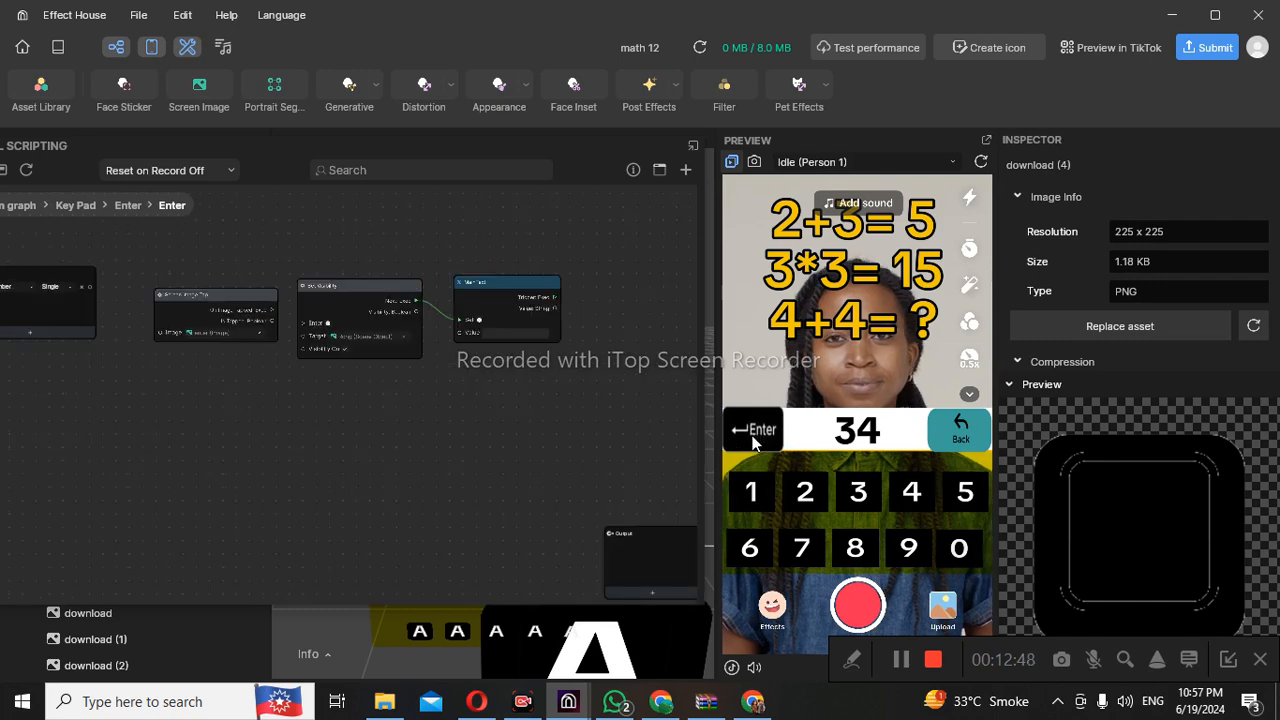
# Connect Screen Image Tap's On Image Tapped output to Set Visibility's Enter input, and shift the MainText node slightly closer
pyautogui.scroll(2, 345, 234)
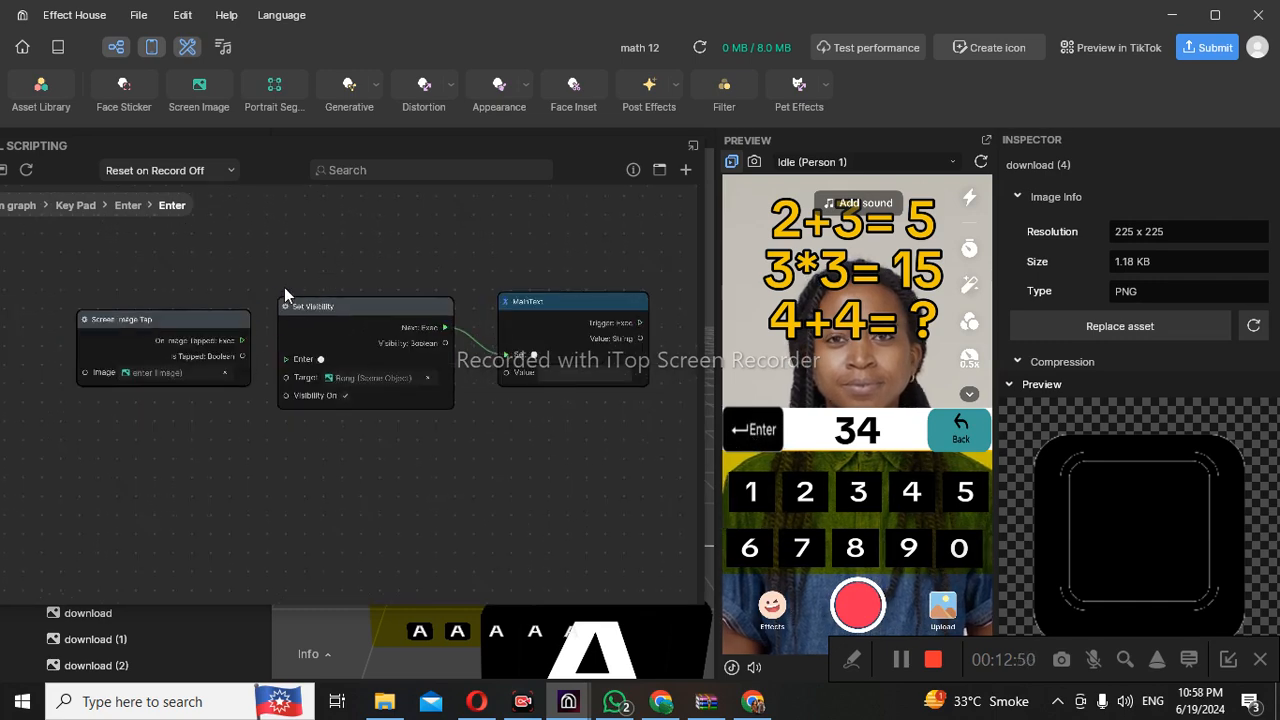
pyautogui.scroll(1, 284, 287)
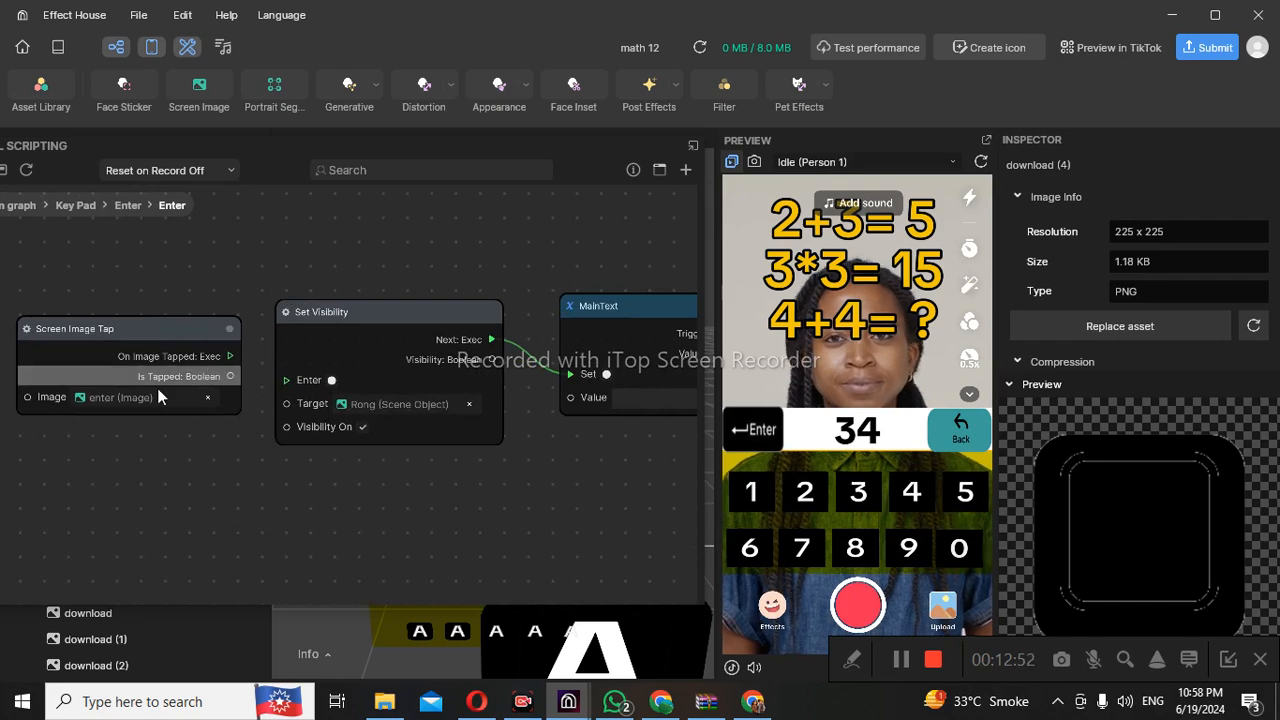
pyautogui.moveTo(229, 356); pyautogui.dragTo(281, 390)
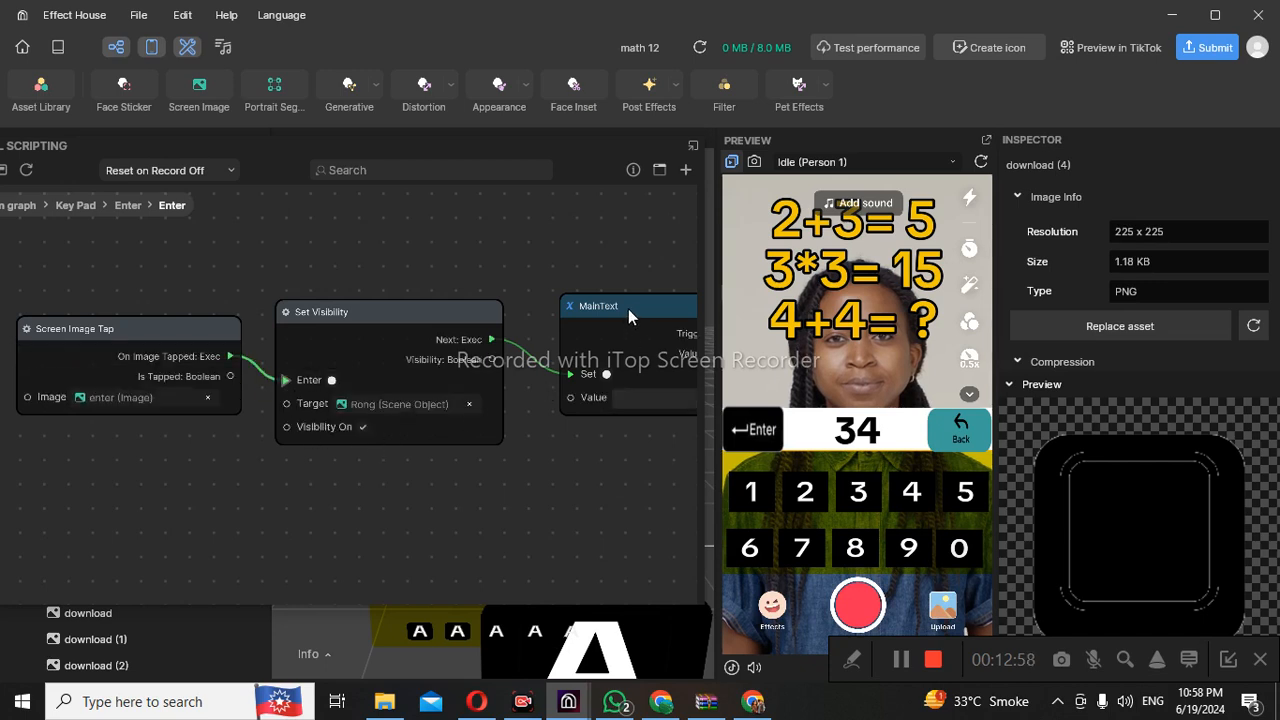
pyautogui.moveTo(627, 309); pyautogui.dragTo(619, 309)
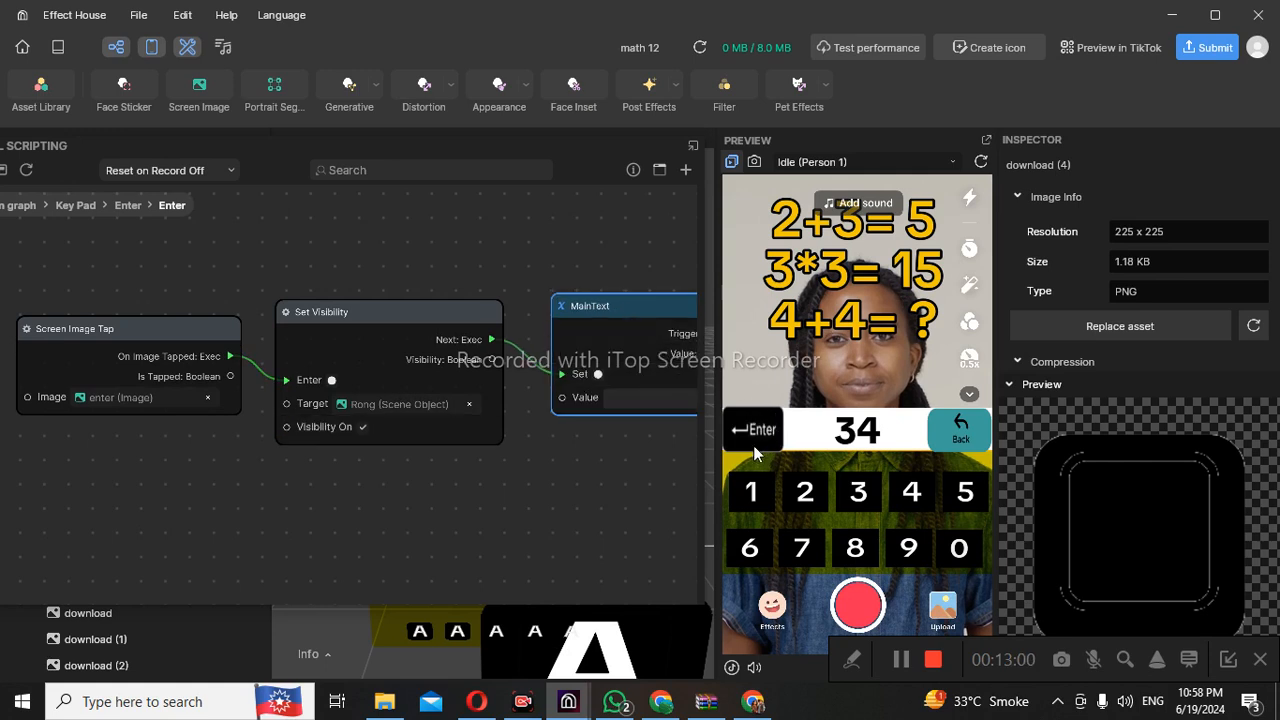
# Test the Enter key in the preview by clearing the answer display, entering 9 and submitting it
pyautogui.click(958, 440)
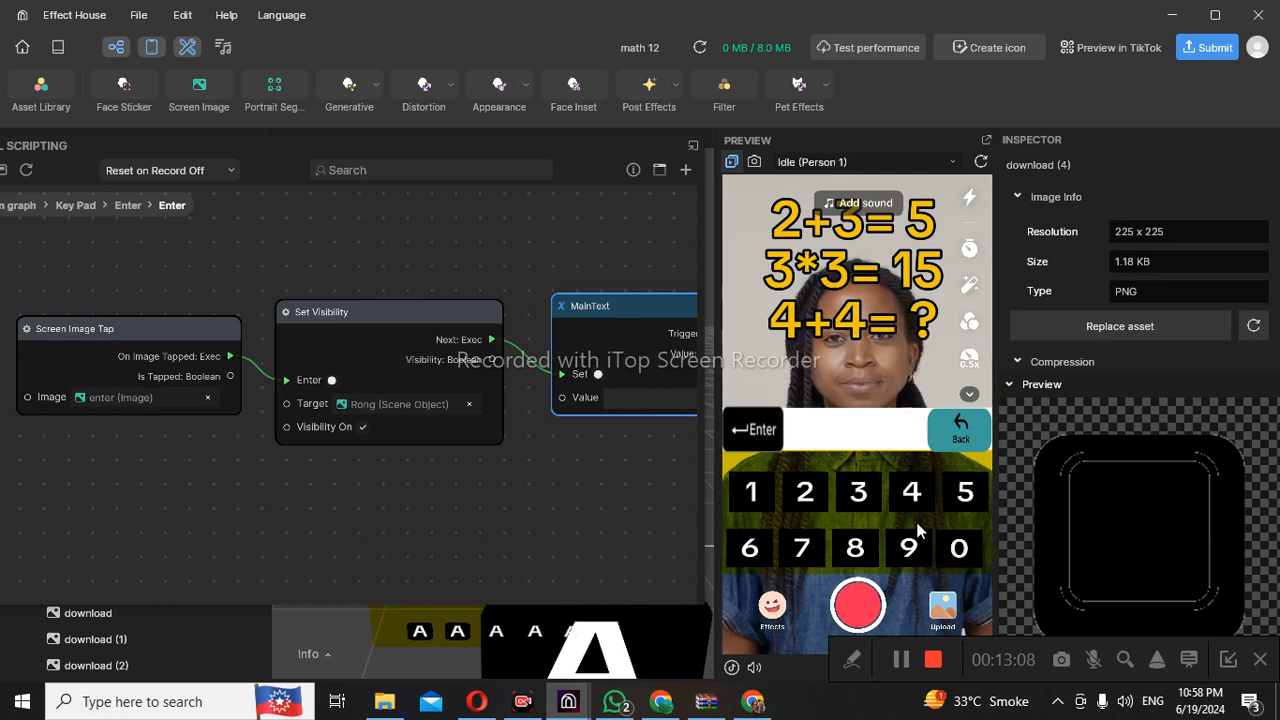
pyautogui.click(830, 555)
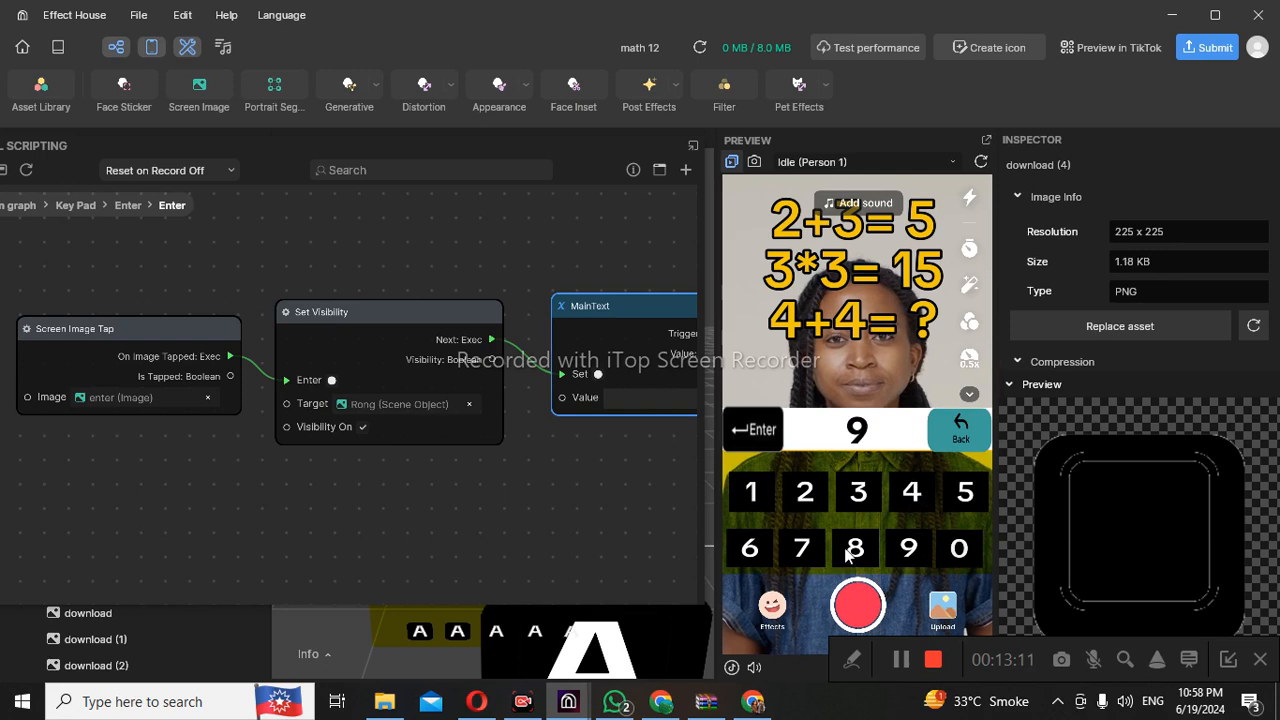
pyautogui.click(761, 428)
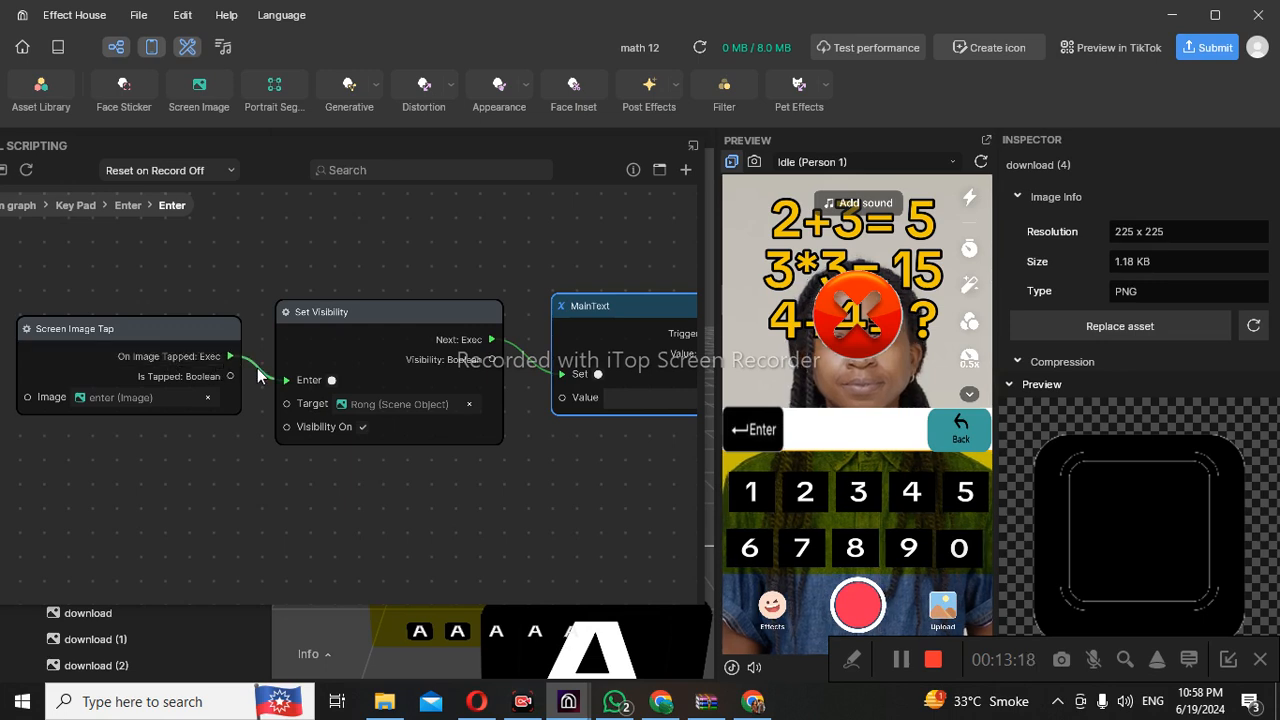
# Move the MainText node slightly closer to the Set Visibility node in the nested Enter subgraph
pyautogui.moveTo(258, 375); pyautogui.dragTo(272, 383)
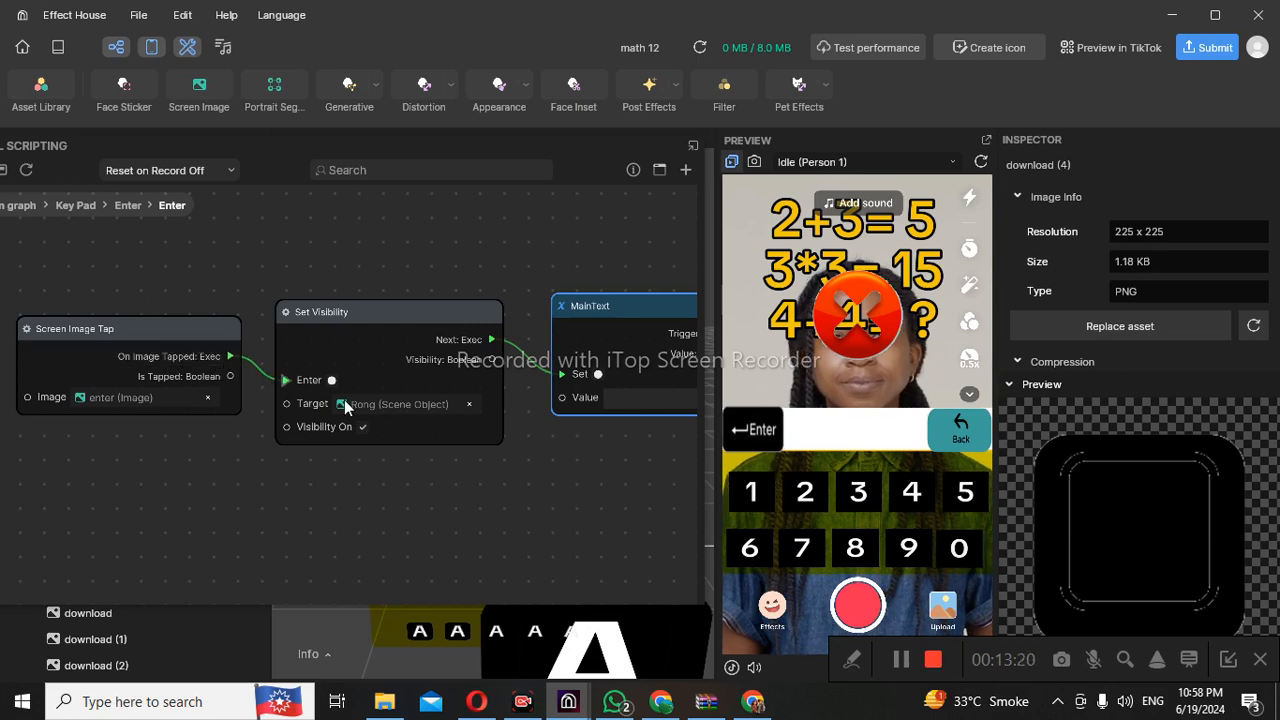
pyautogui.scroll(-1, 614, 374)
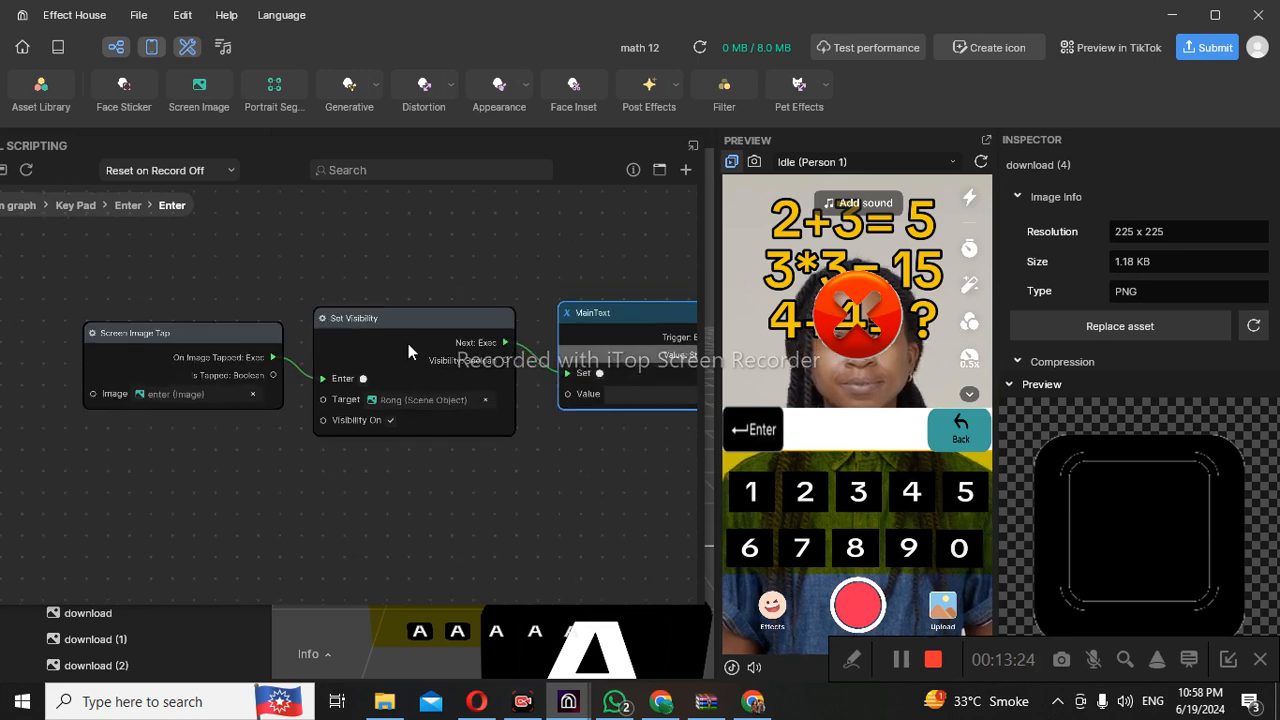
pyautogui.moveTo(623, 306); pyautogui.dragTo(611, 306)
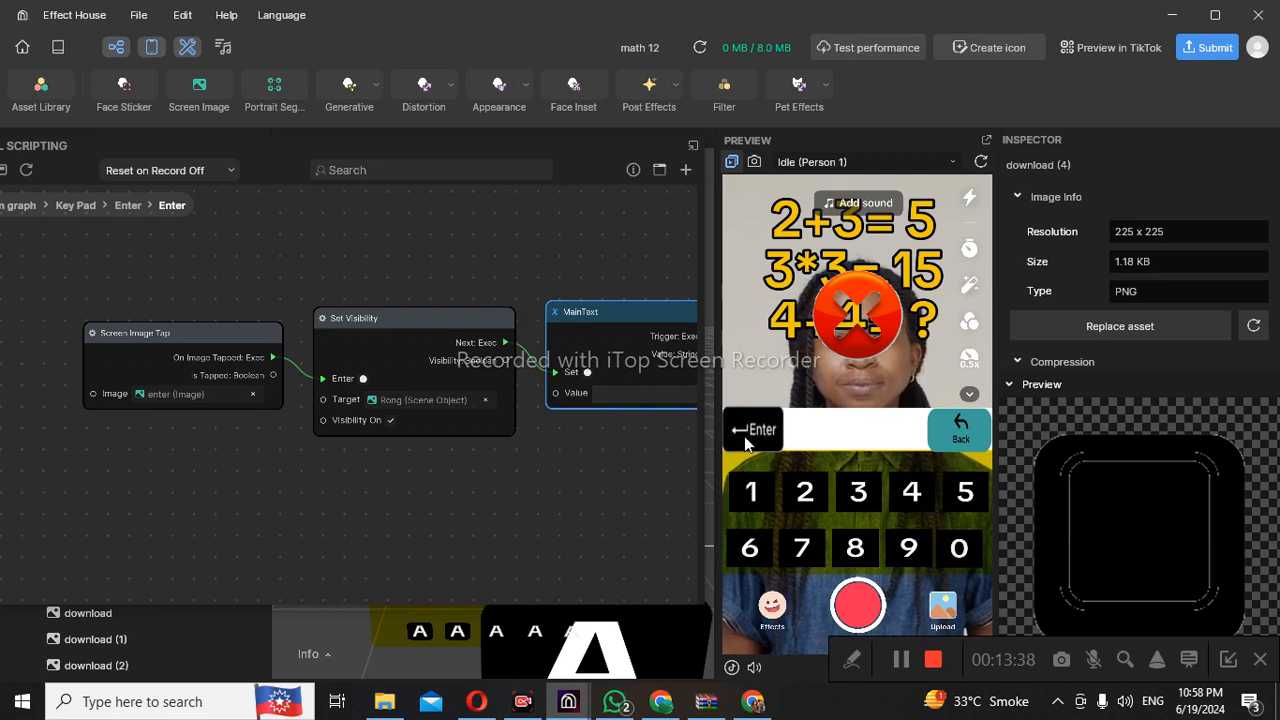
# Go back from the nested Enter subgraph through its parent Enter subgraph to the Key Pad graph
pyautogui.scroll(-2, 557, 443)
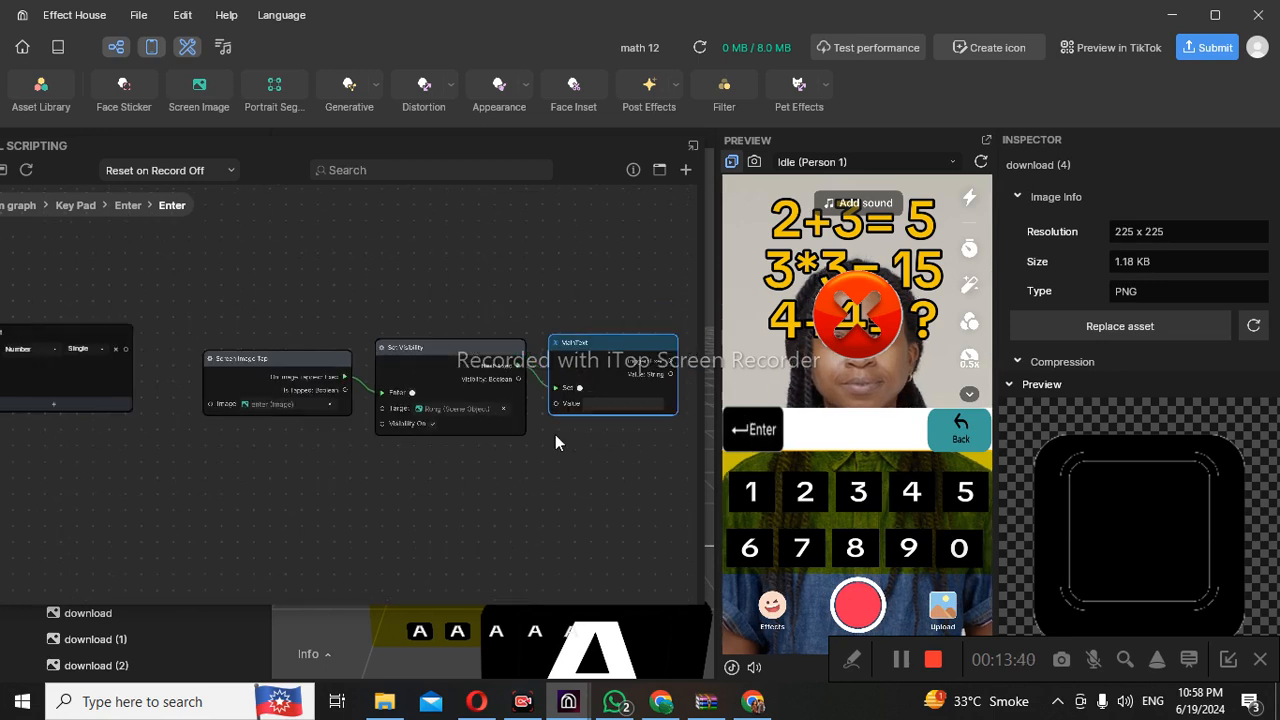
pyautogui.scroll(-2, 555, 434)
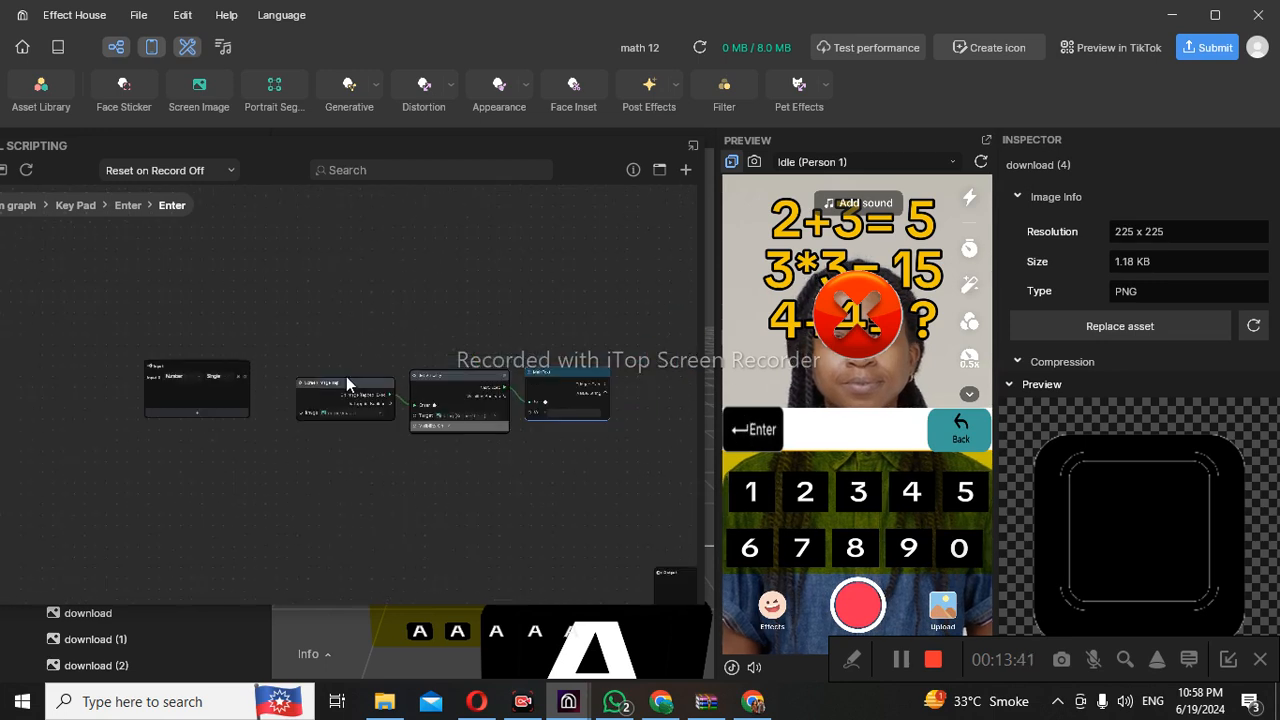
pyautogui.click(128, 205)
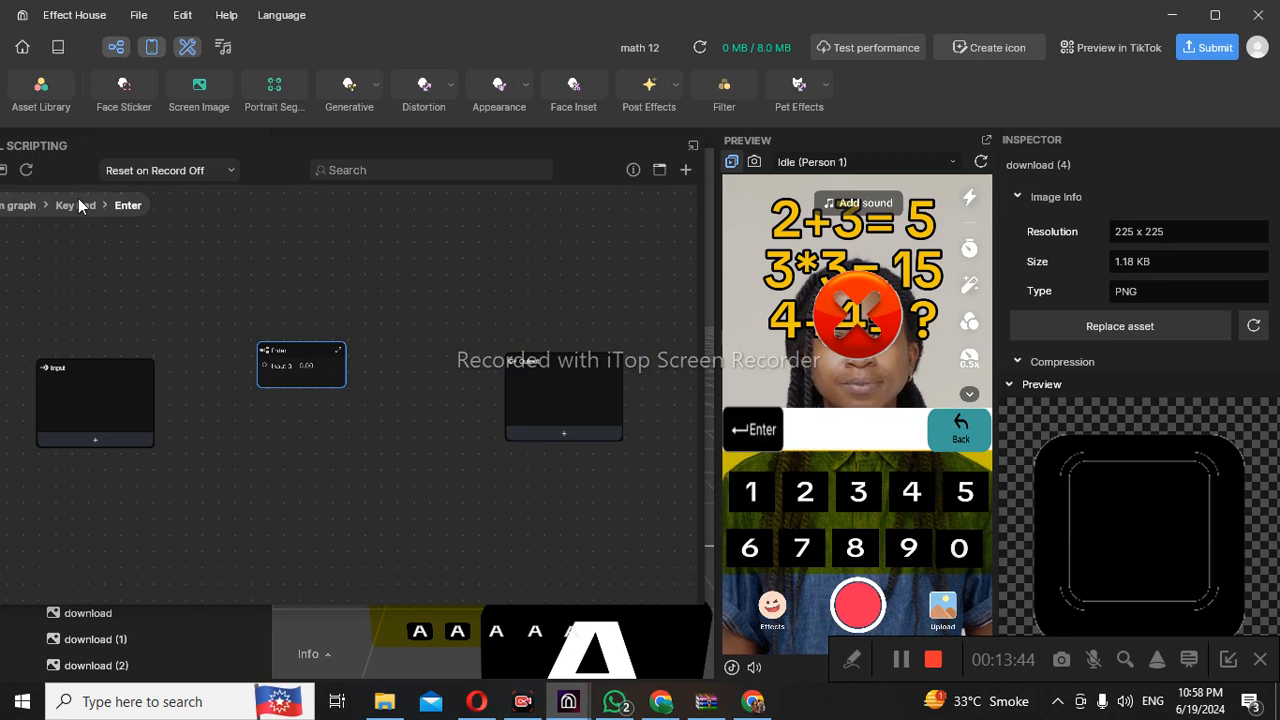
pyautogui.click(83, 208)
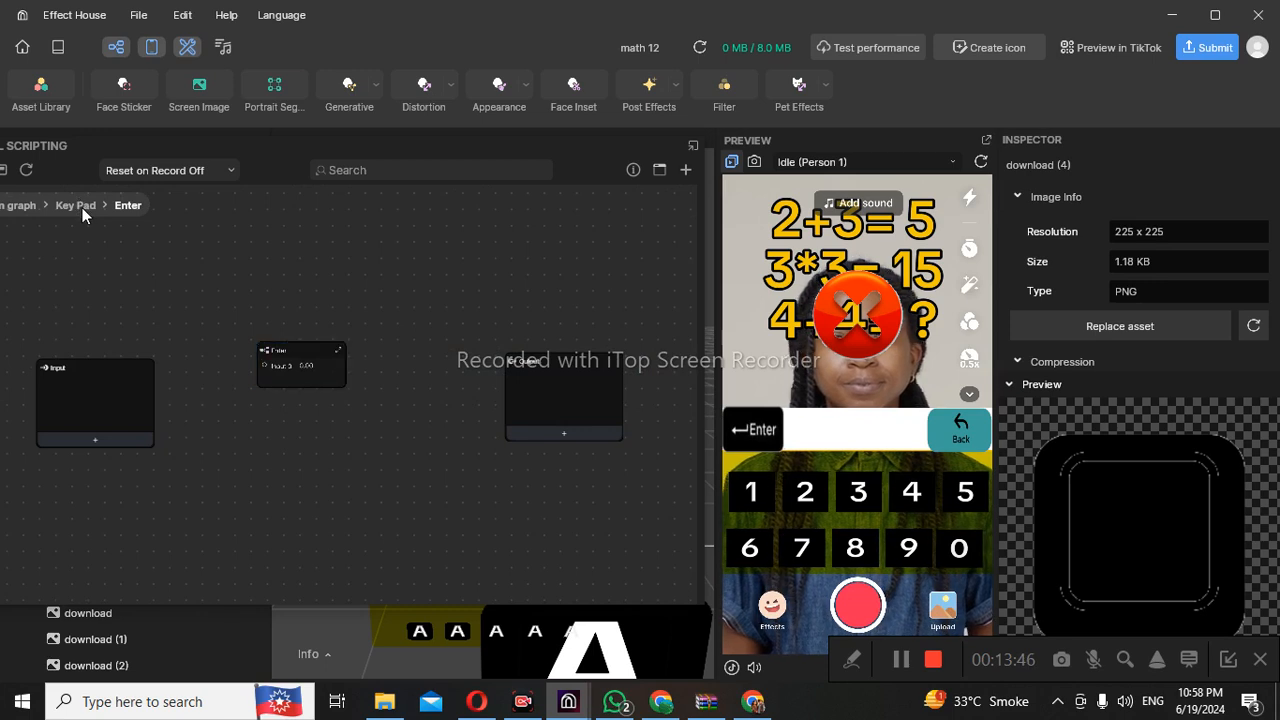
pyautogui.click(78, 207)
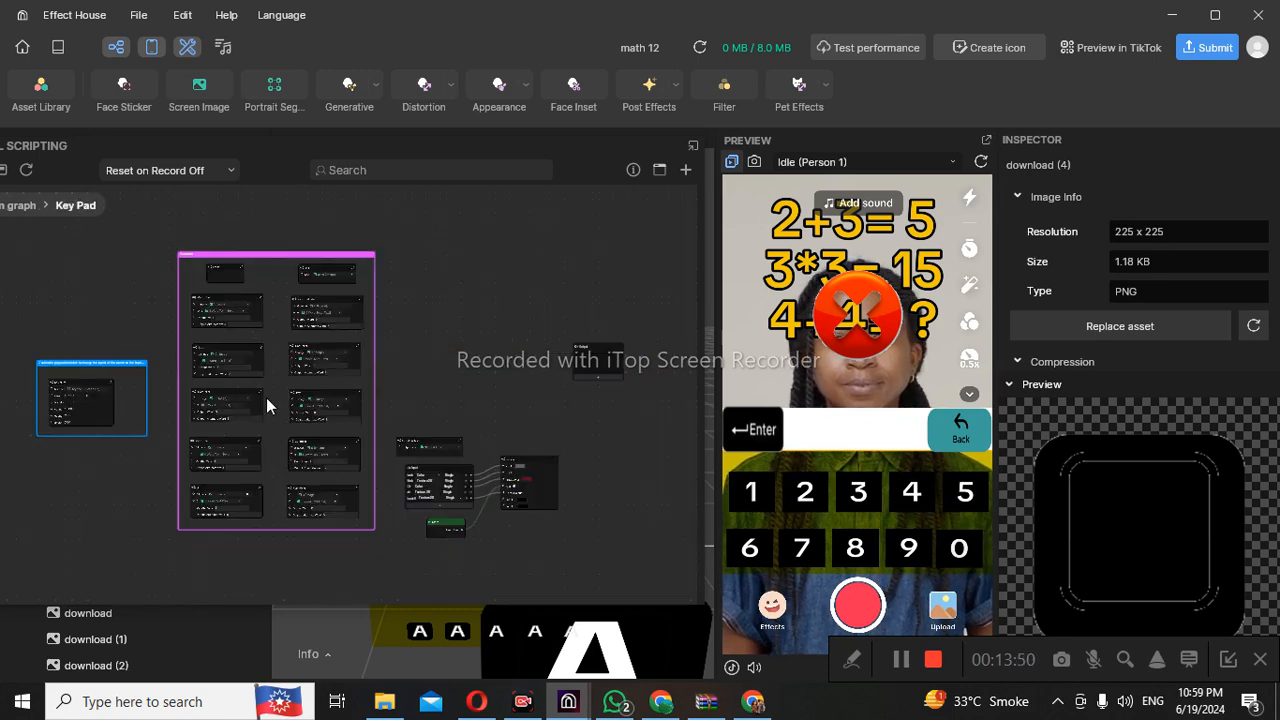
# Examine the number key controller nodes and their image, text and output word inputs in the purple comment group
pyautogui.scroll(3, 246, 345)
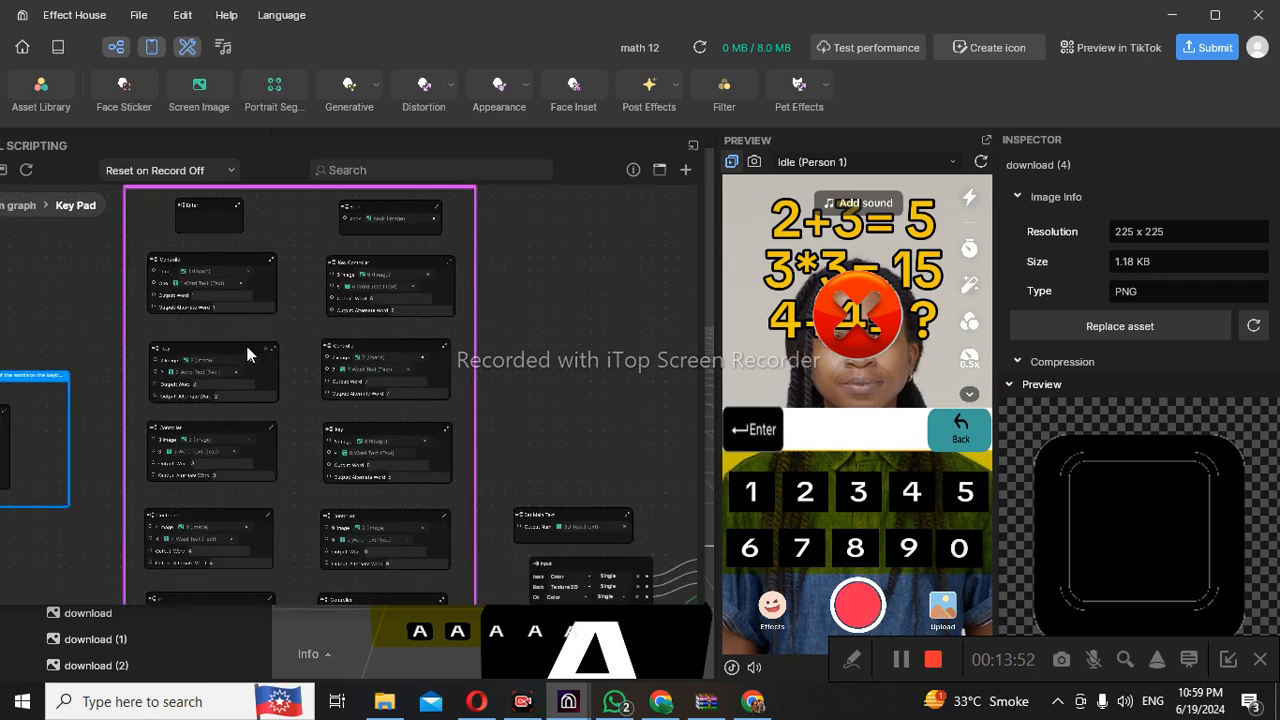
pyautogui.scroll(2, 265, 381)
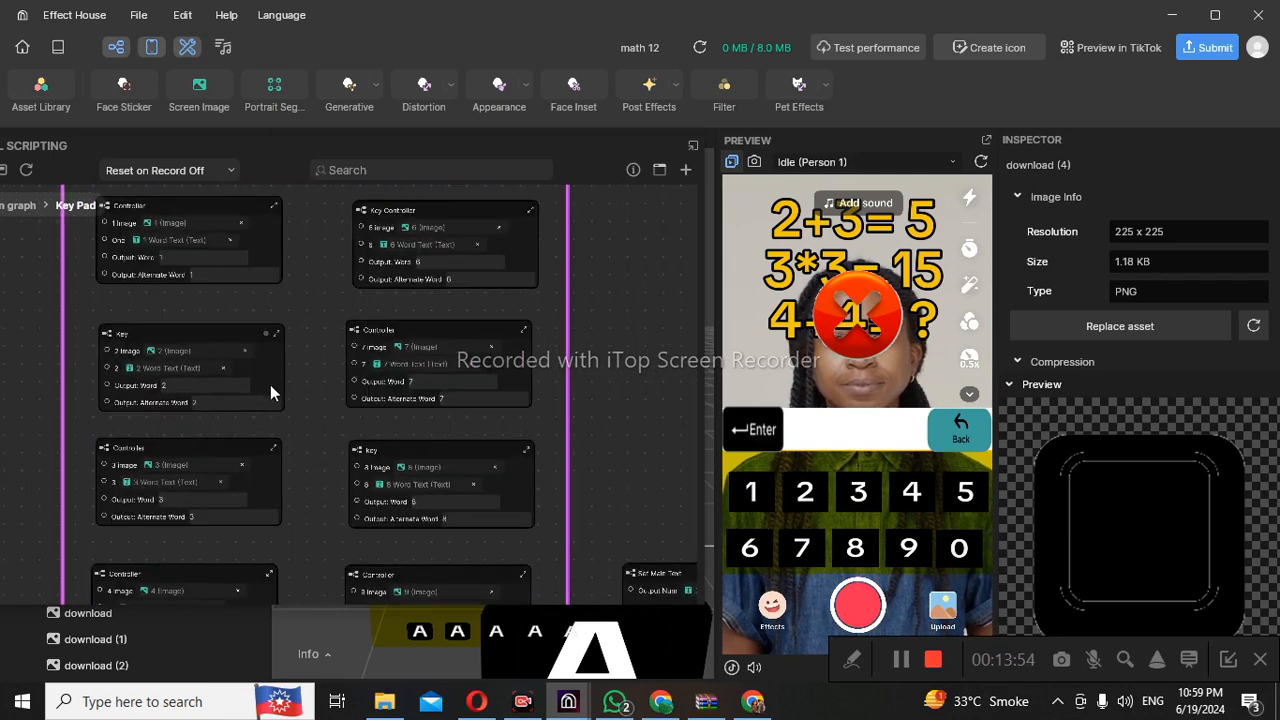
pyautogui.scroll(1, 270, 388)
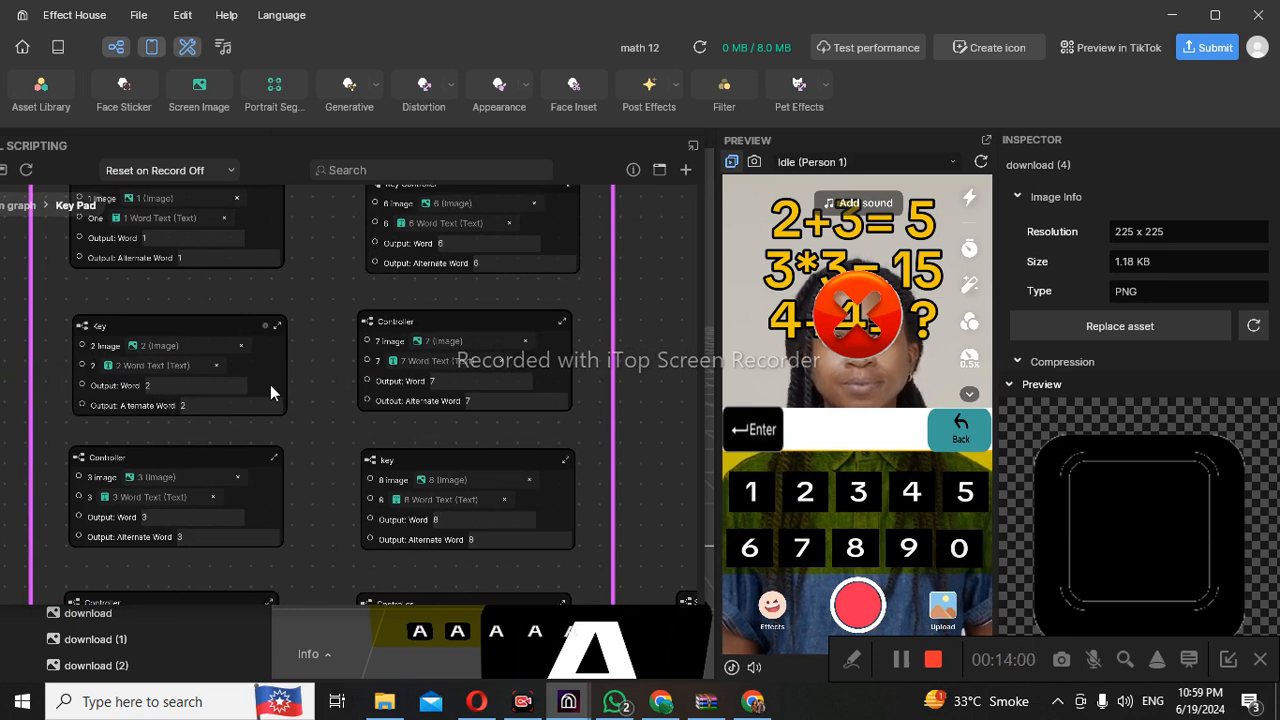
pyautogui.scroll(-3, 294, 395)
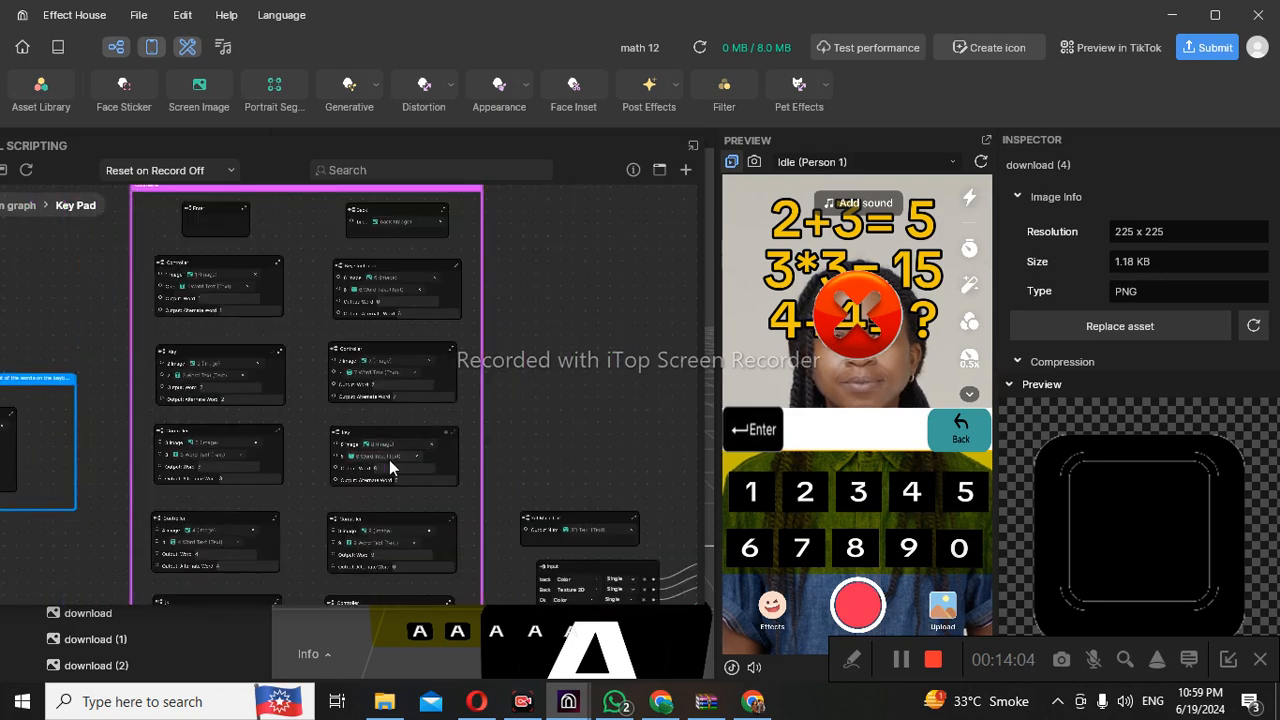
pyautogui.scroll(-1, 389, 459)
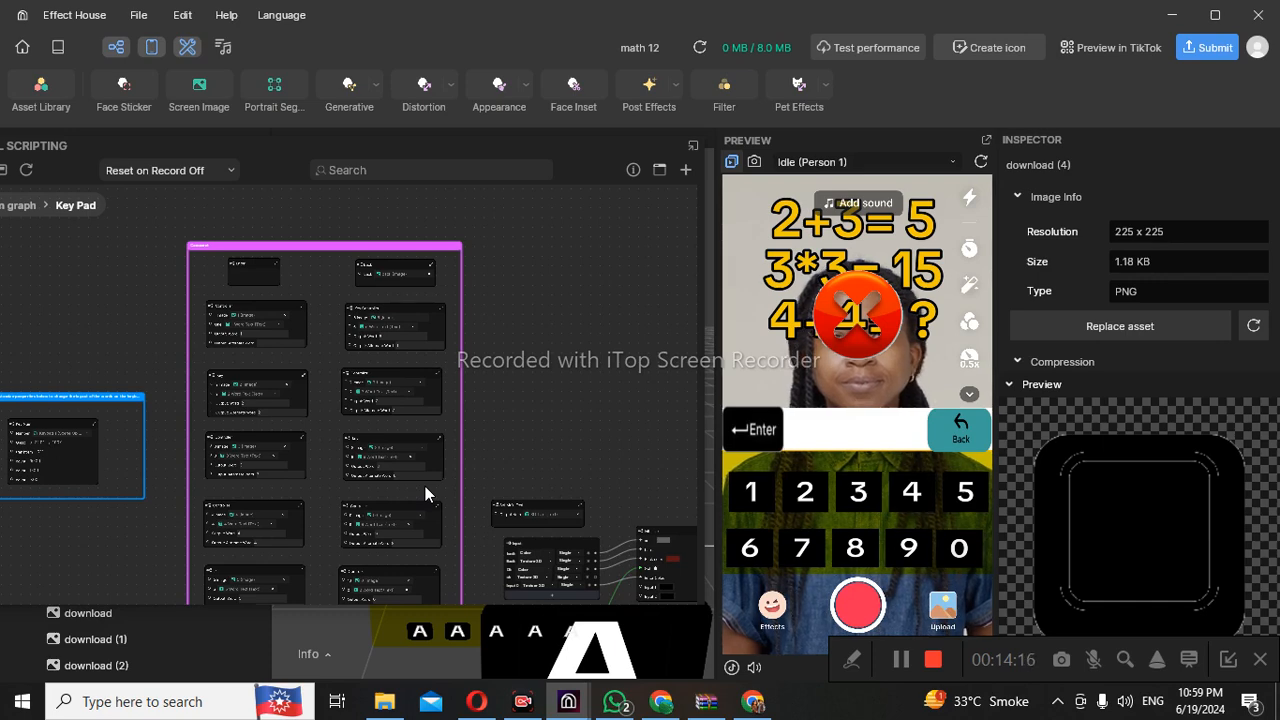
pyautogui.scroll(-4, 468, 304)
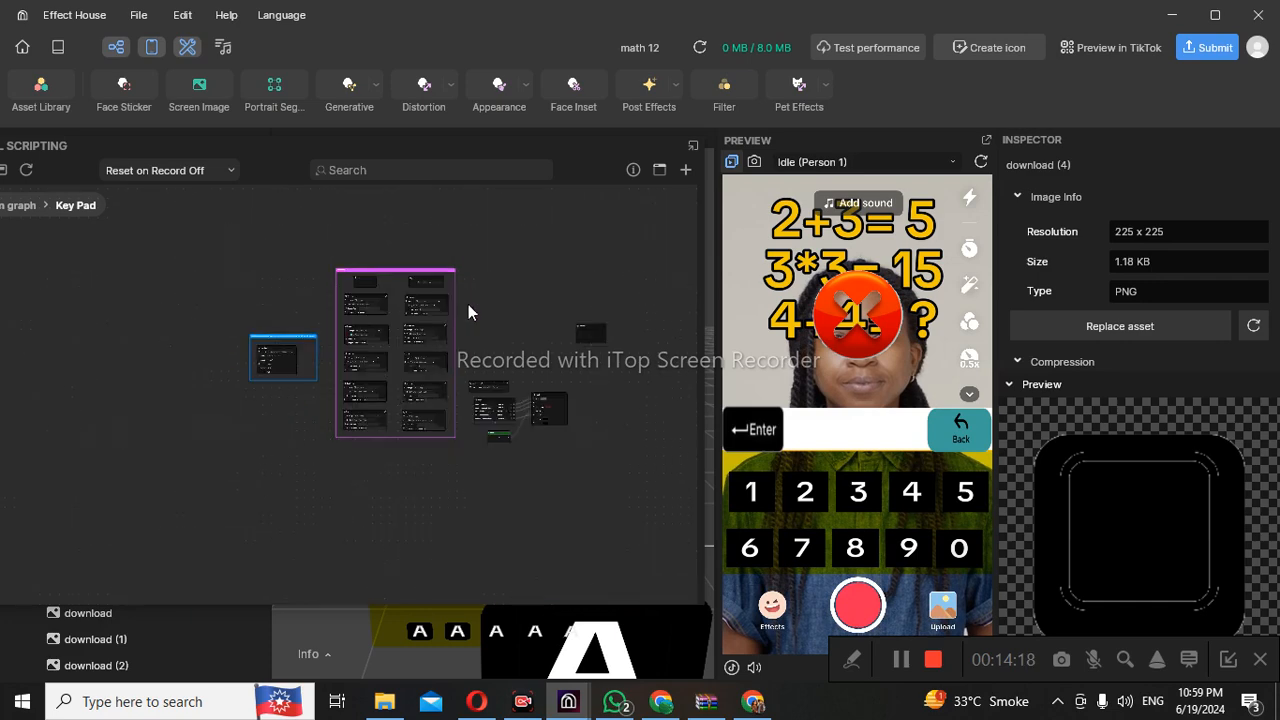
pyautogui.scroll(4, 443, 324)
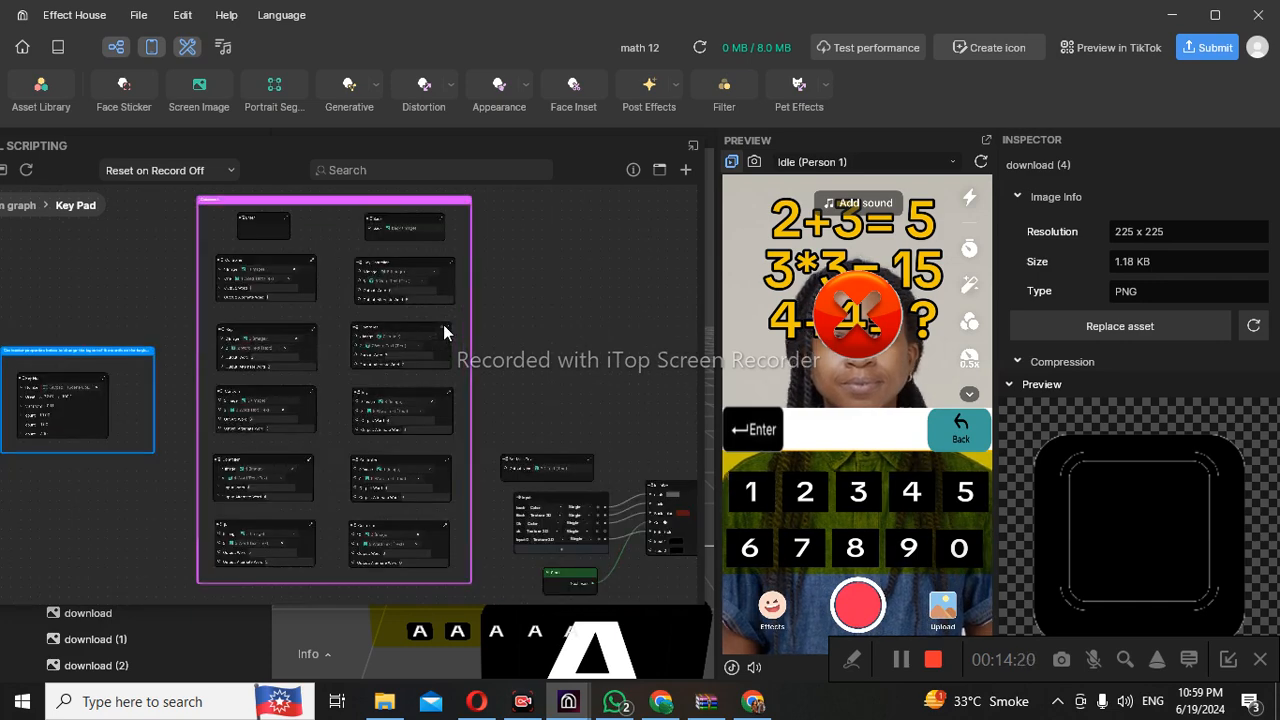